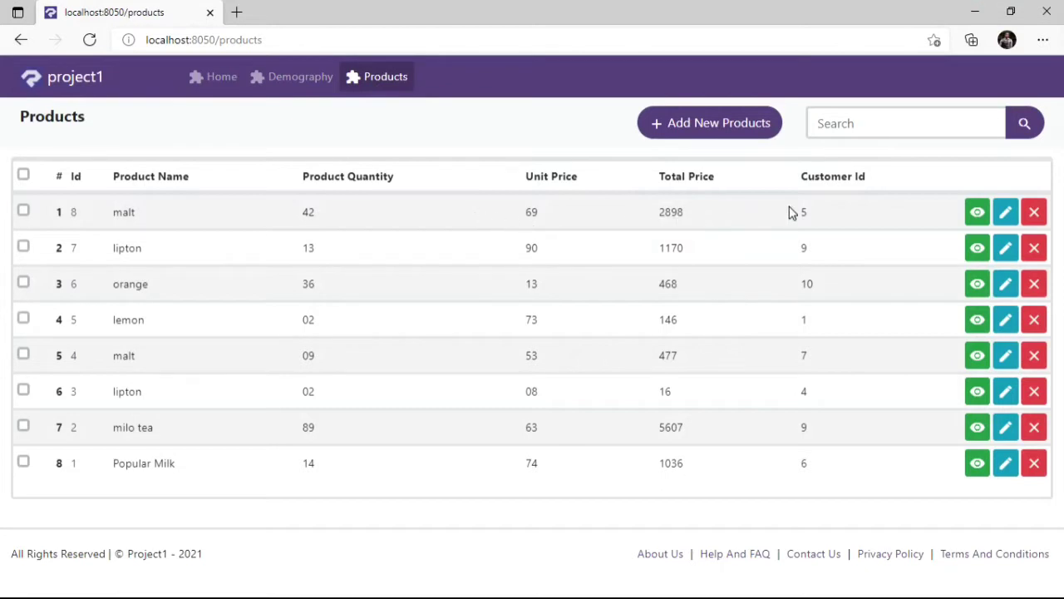
Switch to RadSystems Studio and view the DisplayType options for the product_name field on the Products list page.
click(983, 12)
click(39, 131)
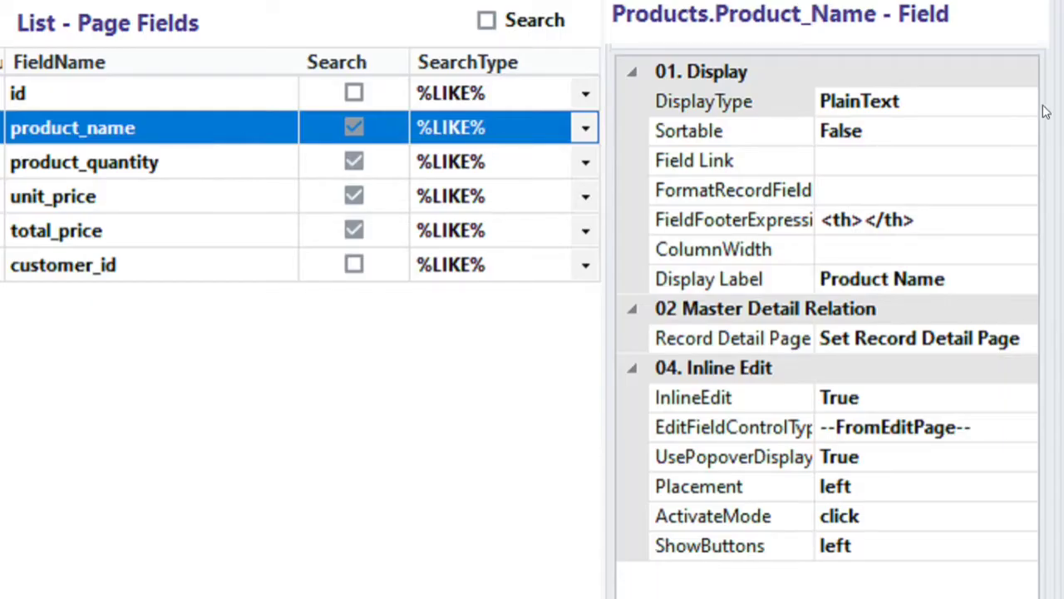
click(1024, 102)
click(1023, 103)
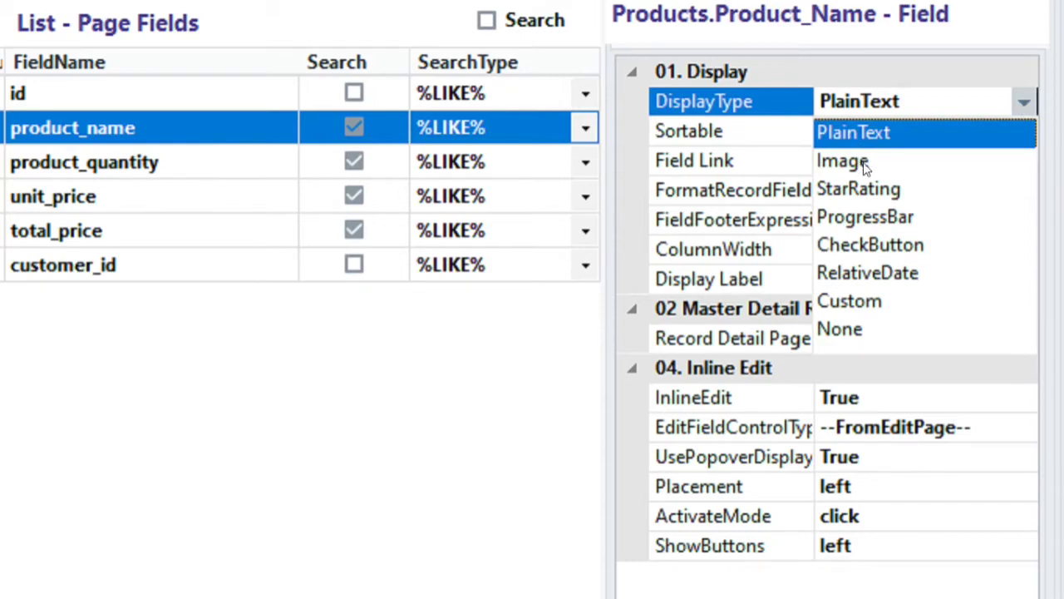
click(1024, 104)
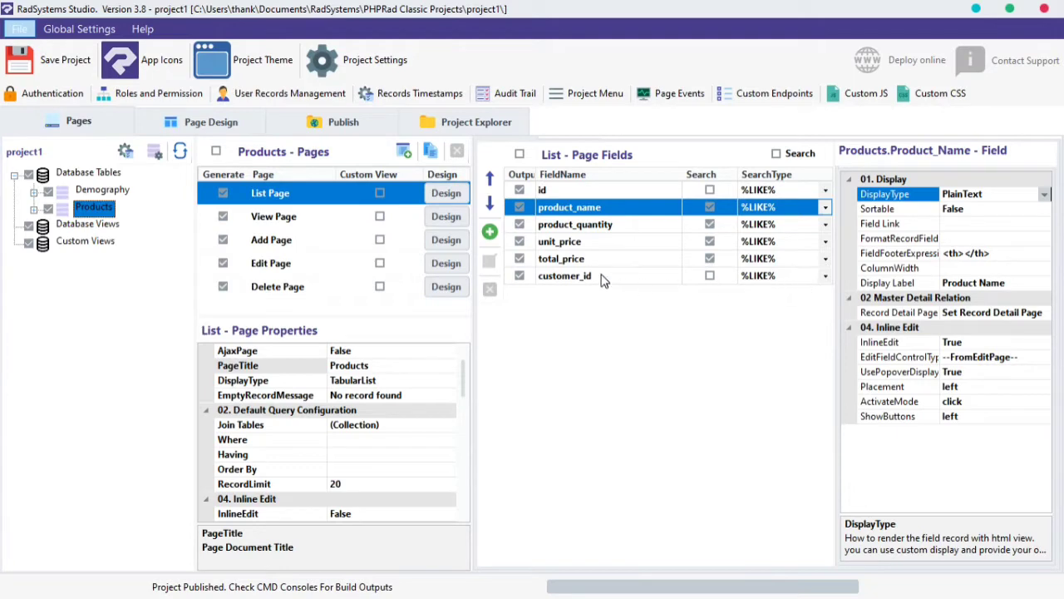
Add a VARCHAR field named product_img to the Products table in the project database and save the changes.
click(154, 151)
click(149, 233)
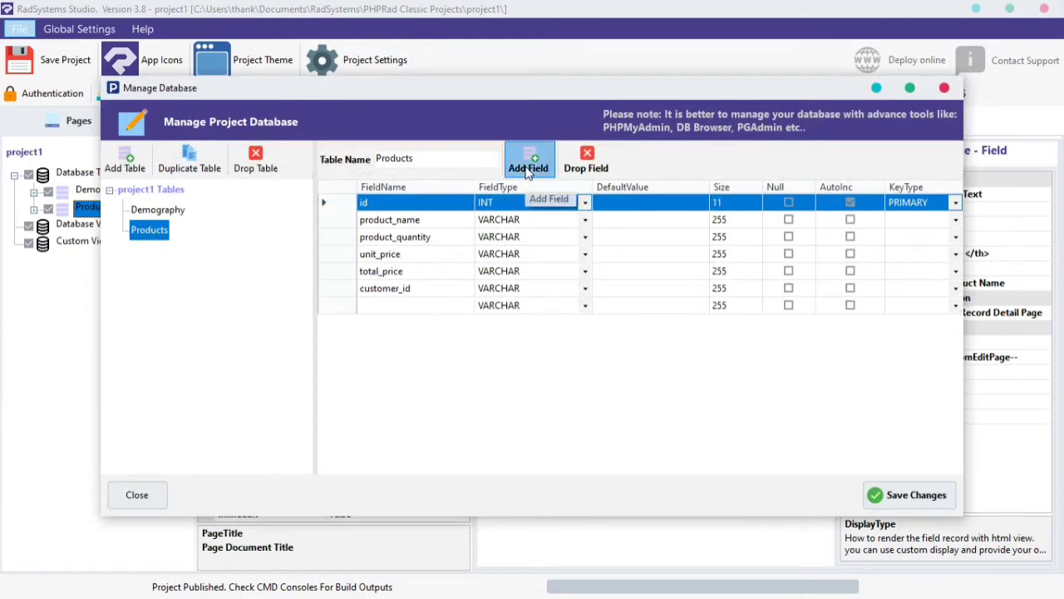
click(529, 163)
click(450, 308)
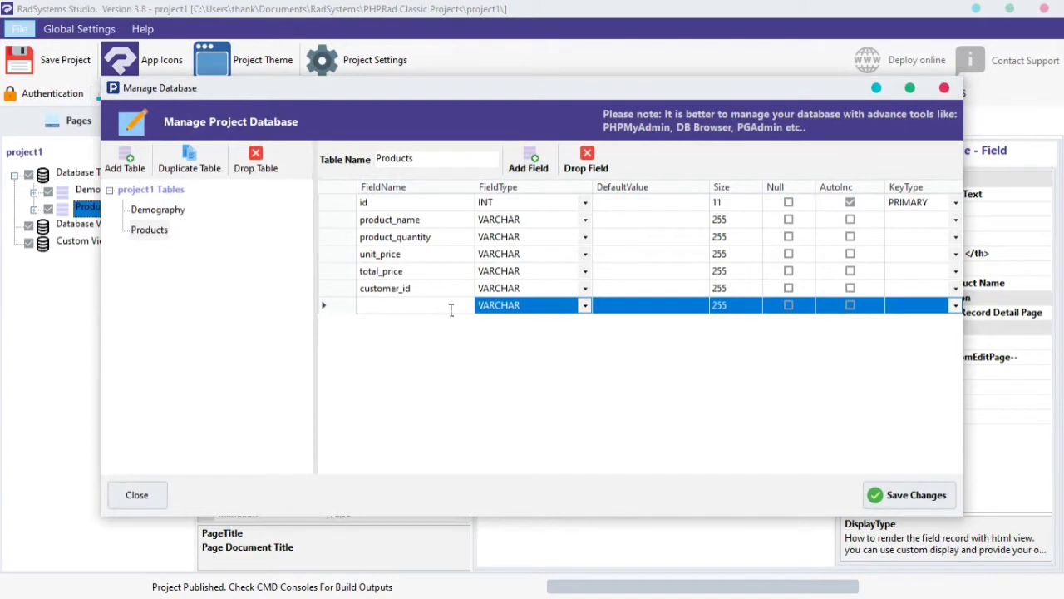
text(product_img)
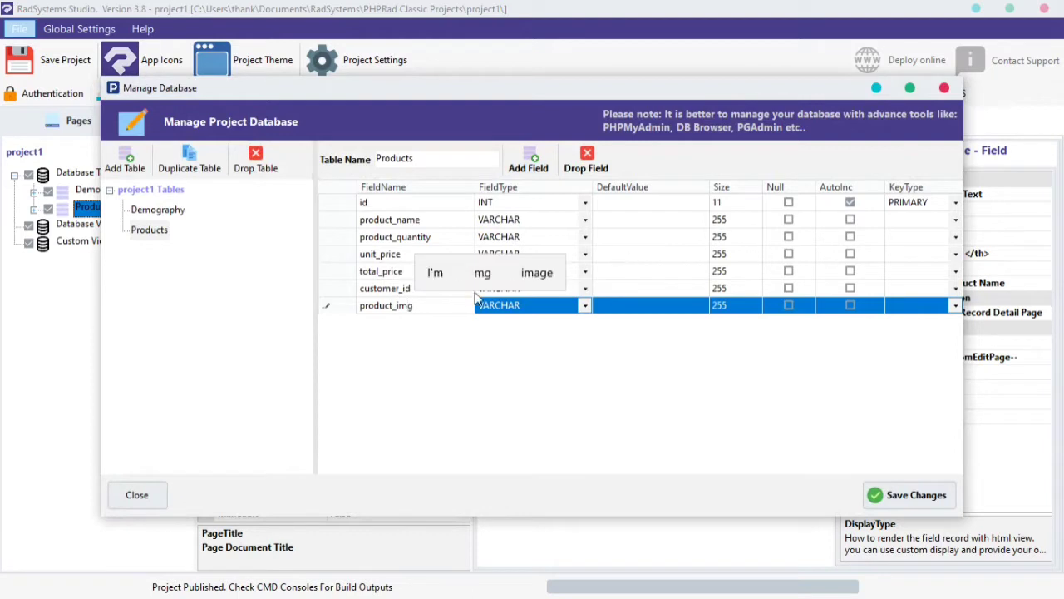
click(538, 167)
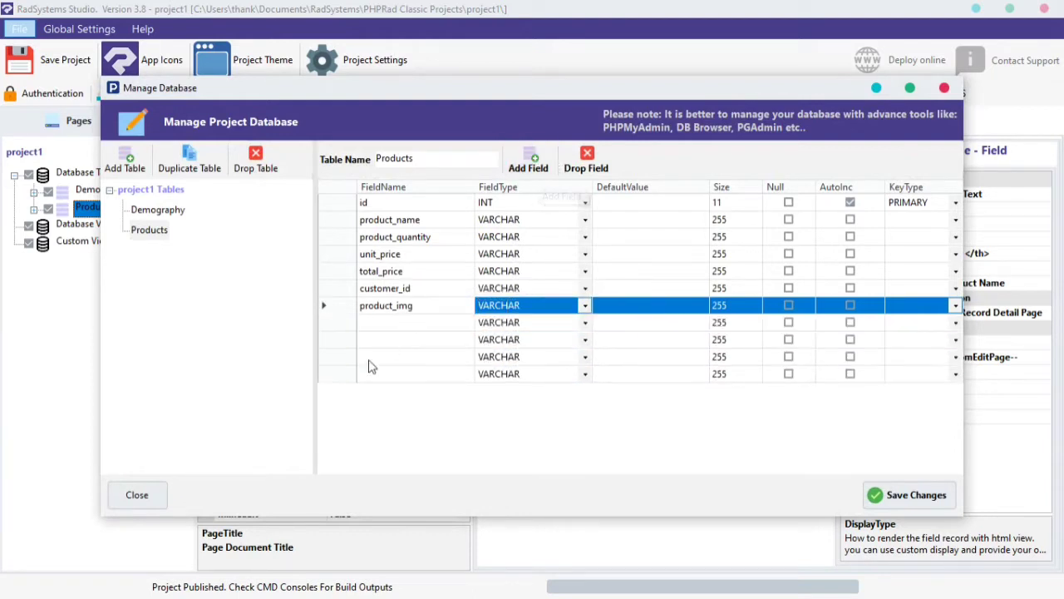
click(403, 326)
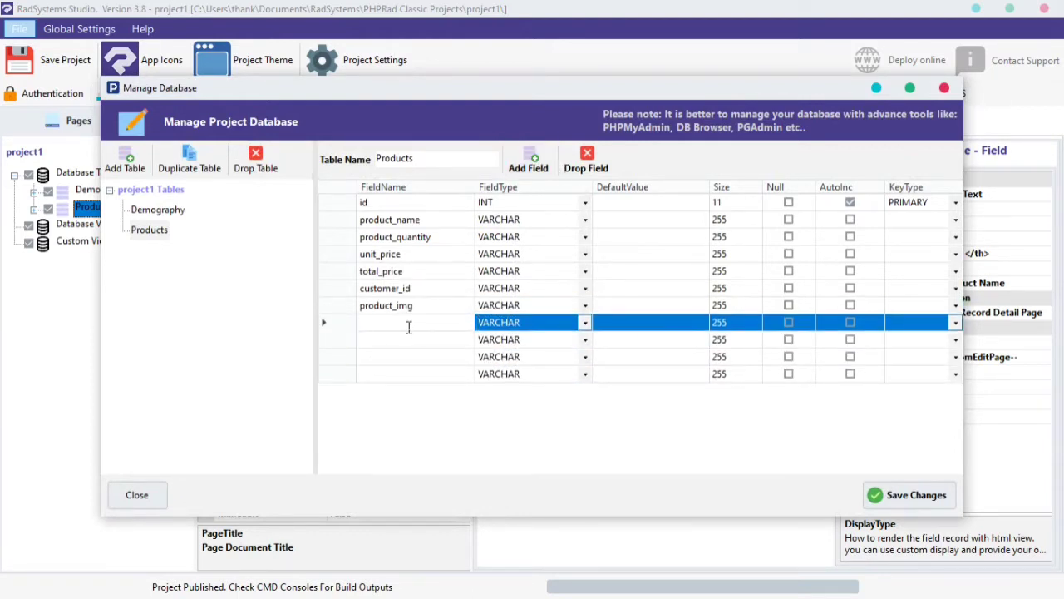
click(876, 502)
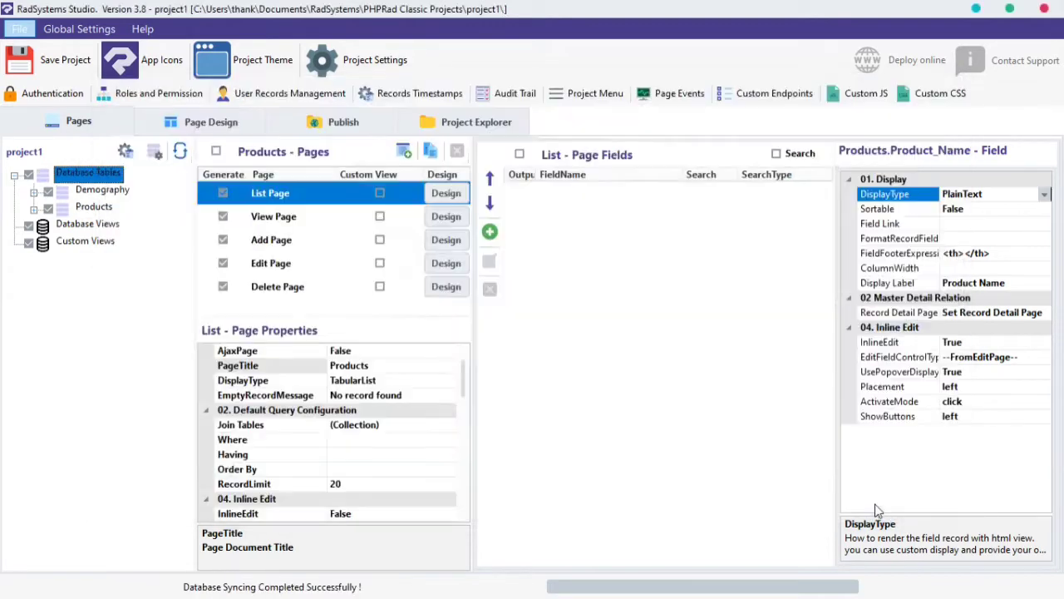
Publish the project and update the malt record with Id 8 with the first Unsplash JPG from Downloads as its Product Img.
click(301, 133)
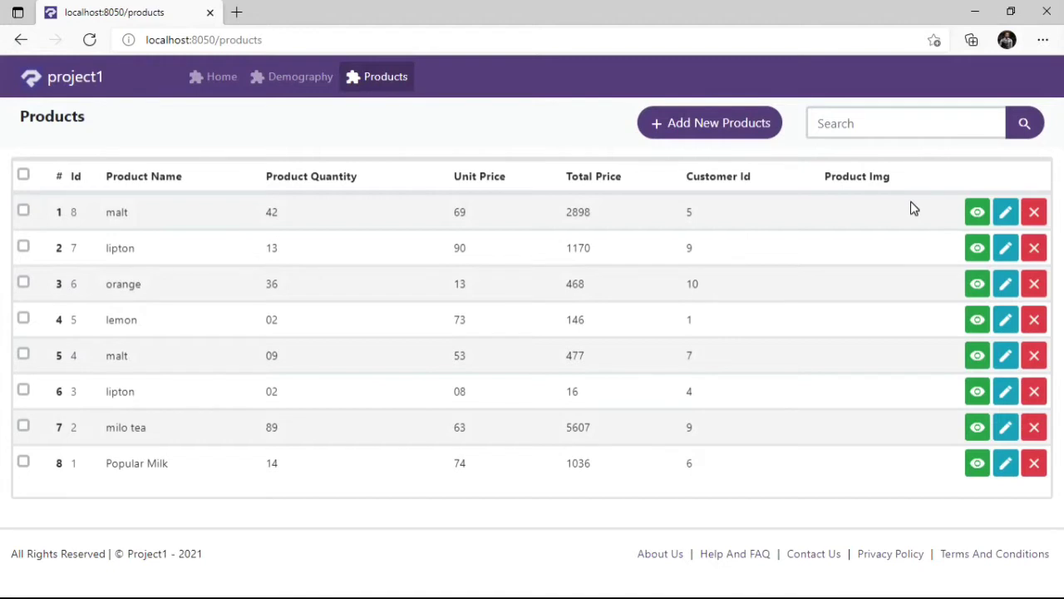
click(1017, 223)
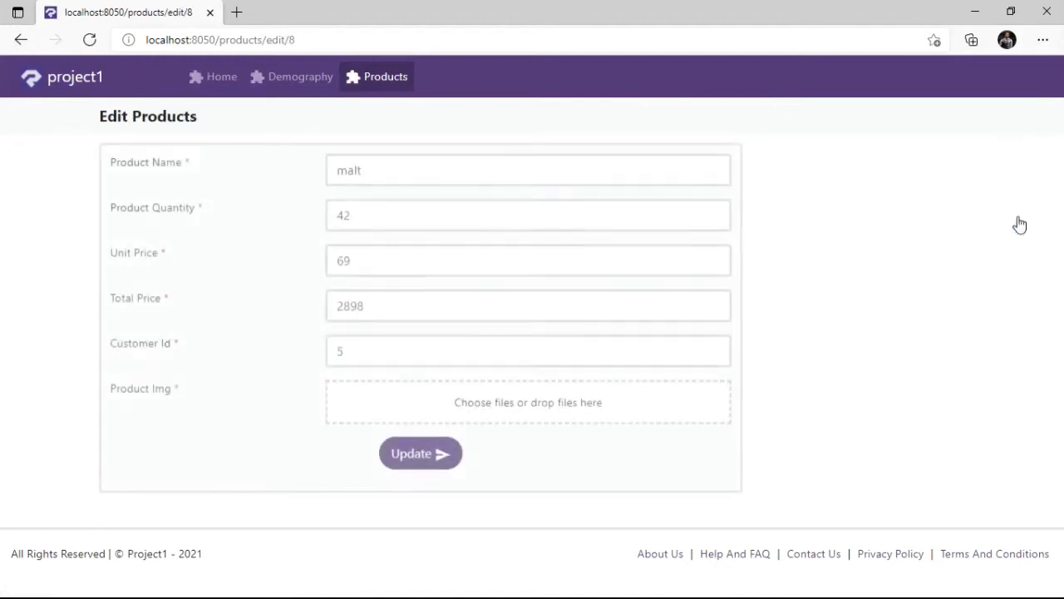
click(444, 409)
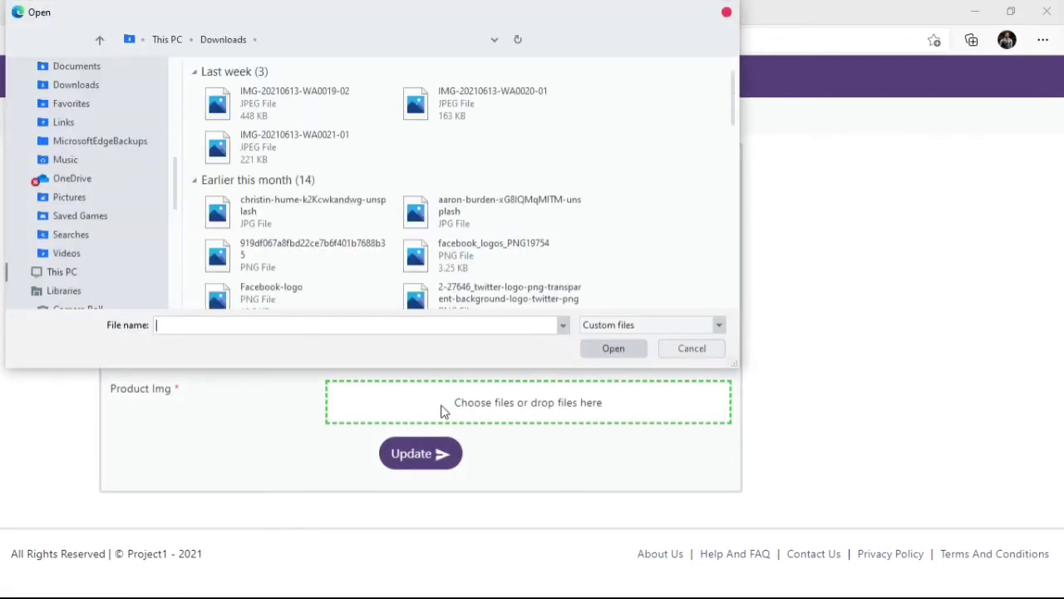
click(296, 215)
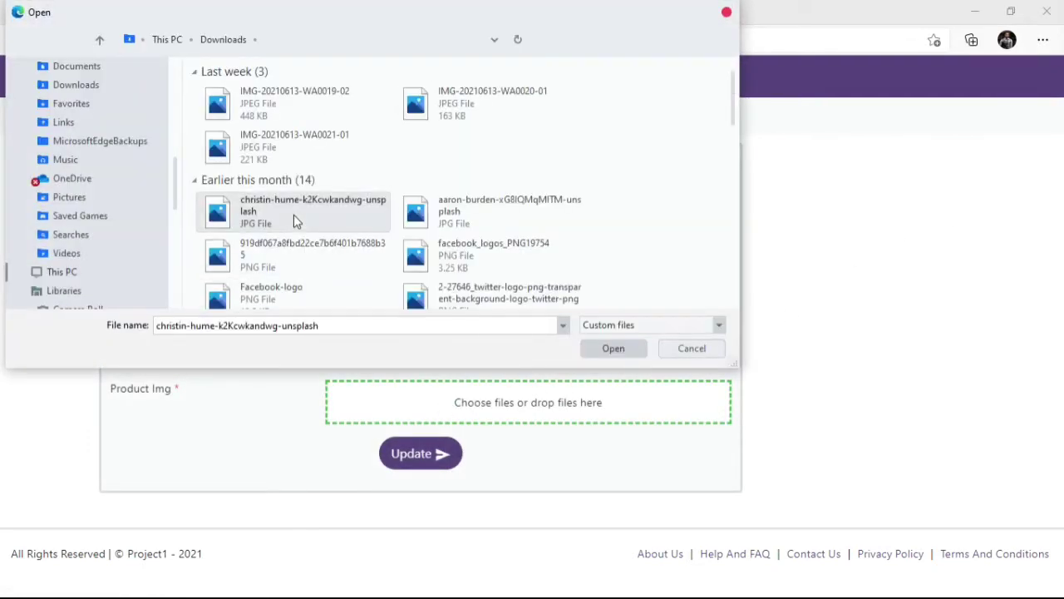
click(613, 353)
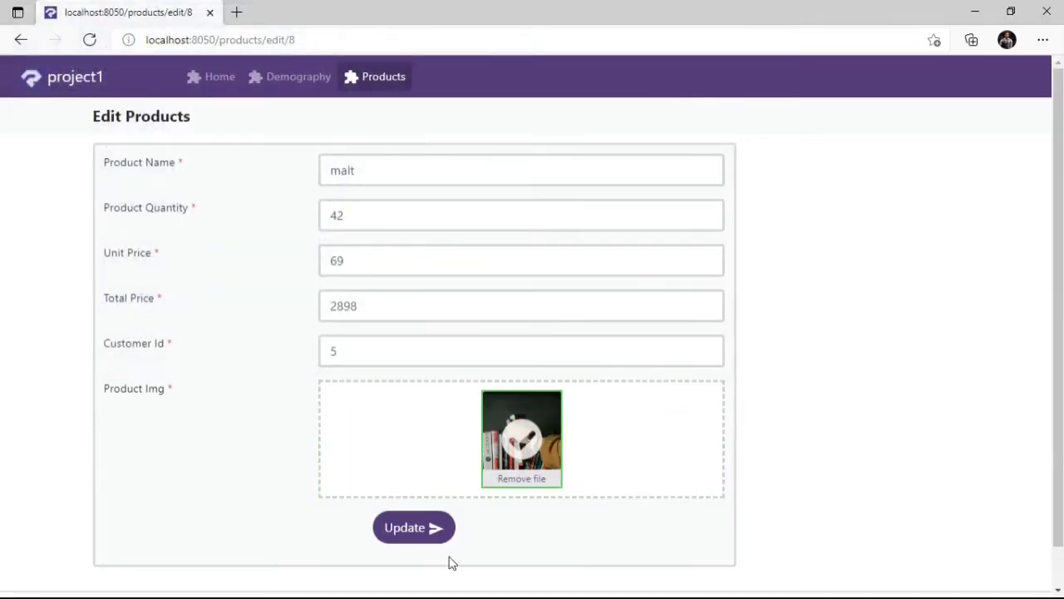
click(411, 525)
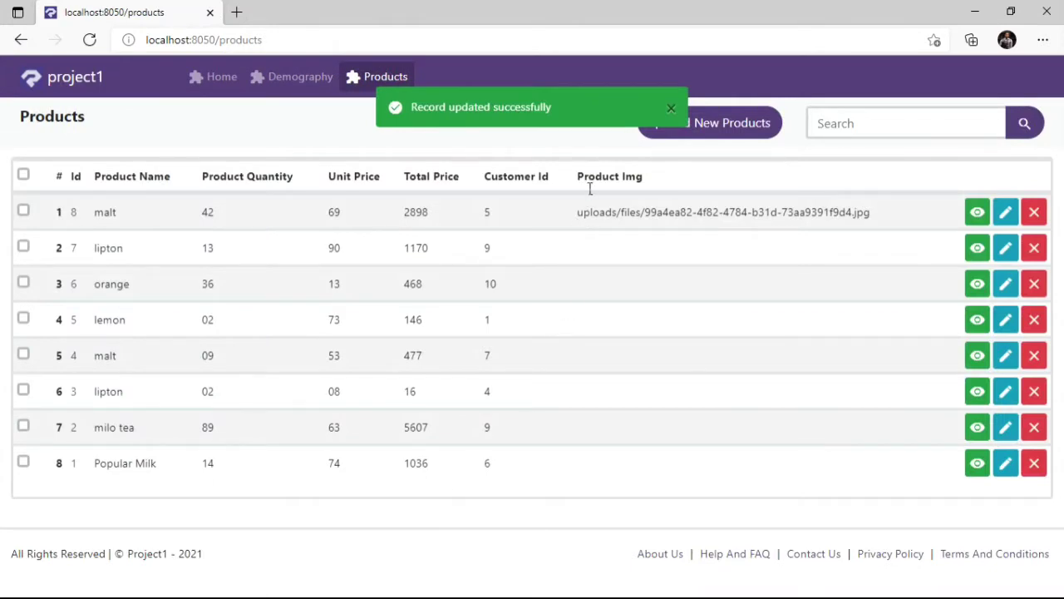
drag(580, 215, 880, 218)
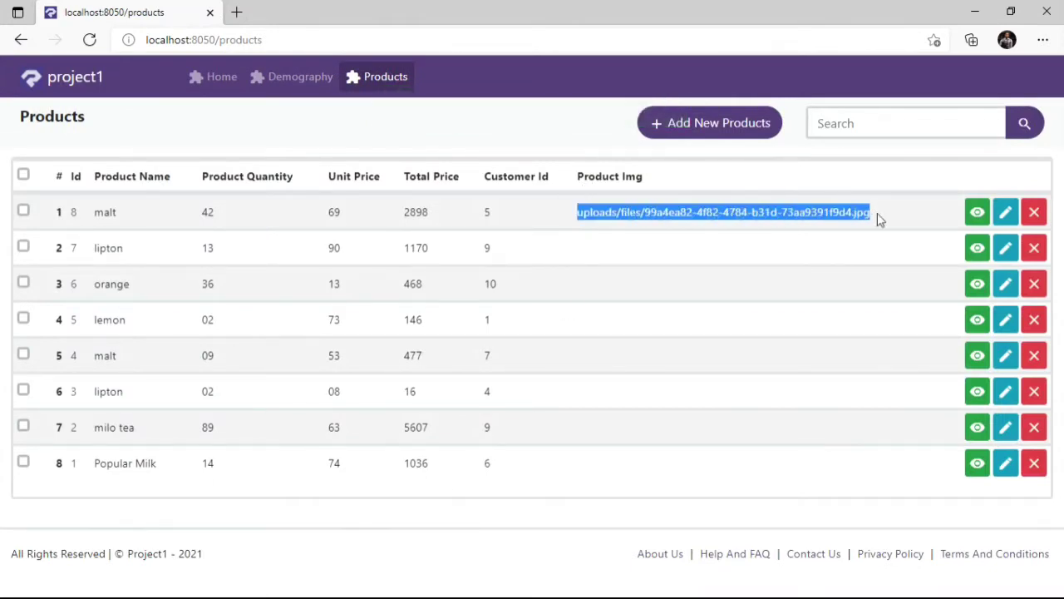
click(877, 214)
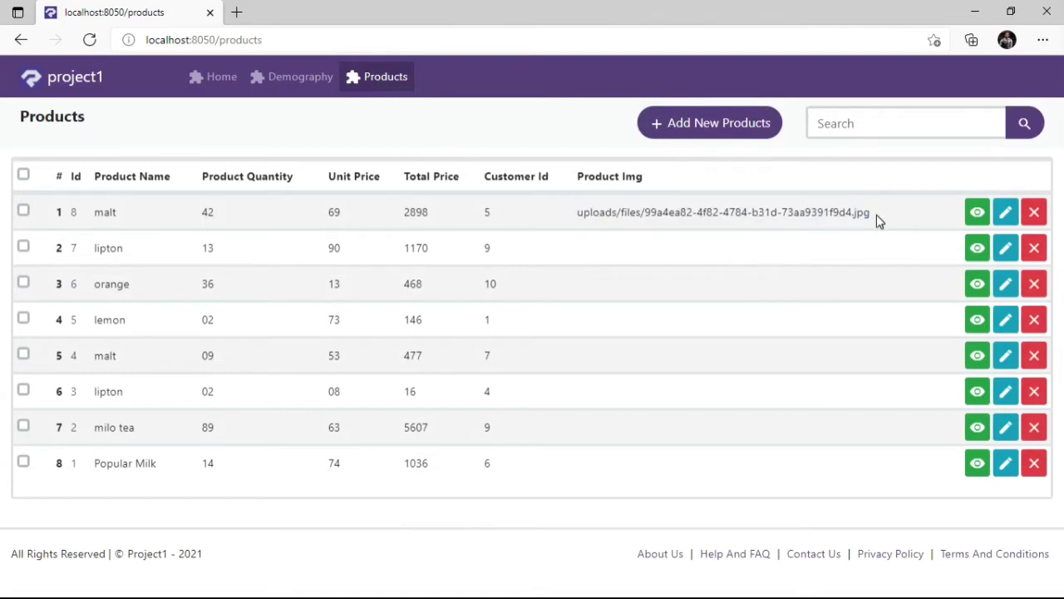
Switch back to RadSystems Studio and set the DisplayType of the product_img list field to Image.
key(alt+Tab)
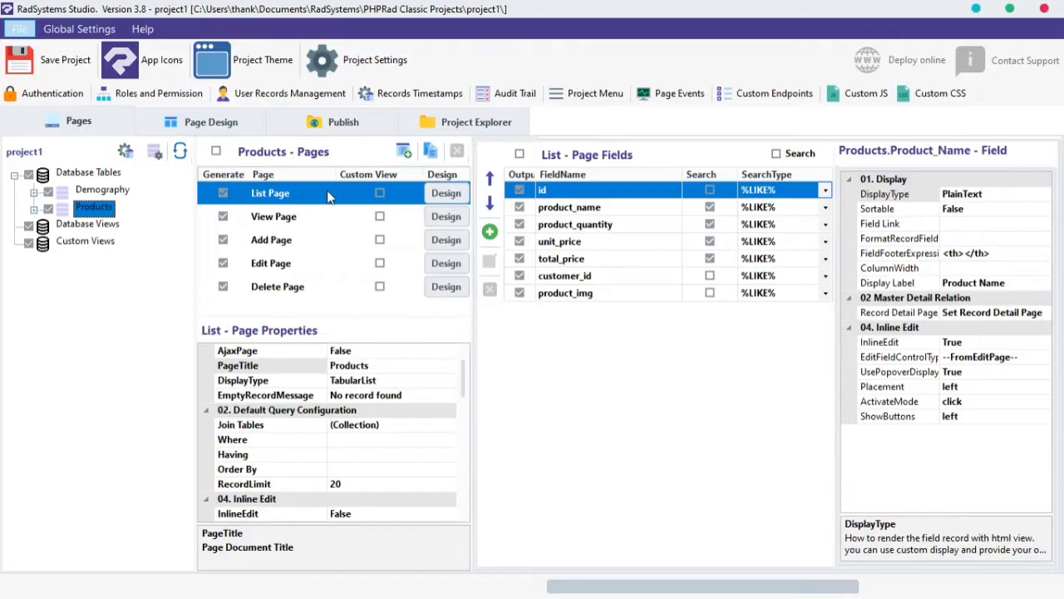
click(620, 293)
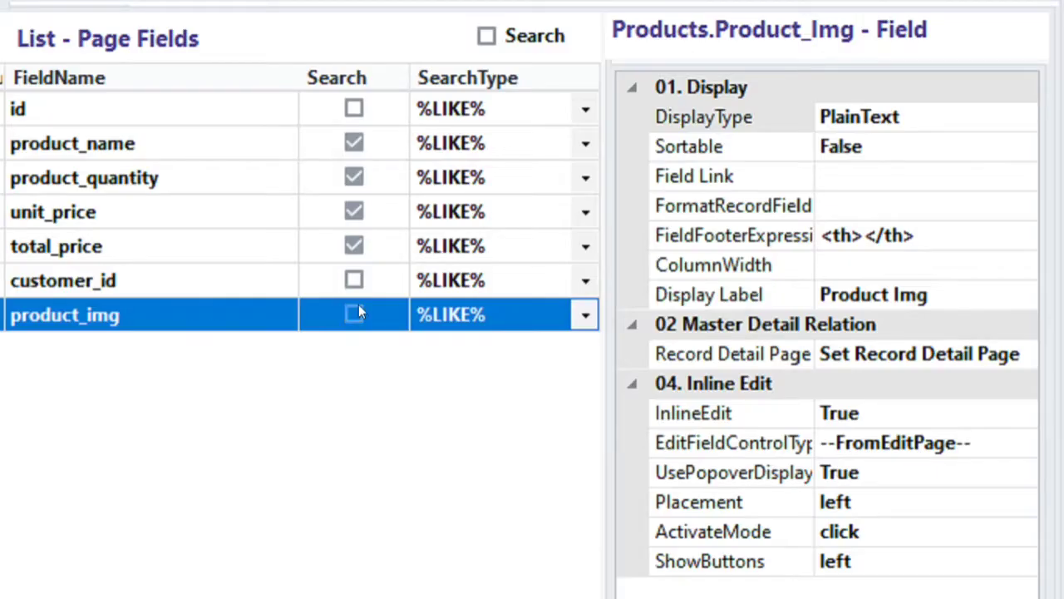
click(957, 118)
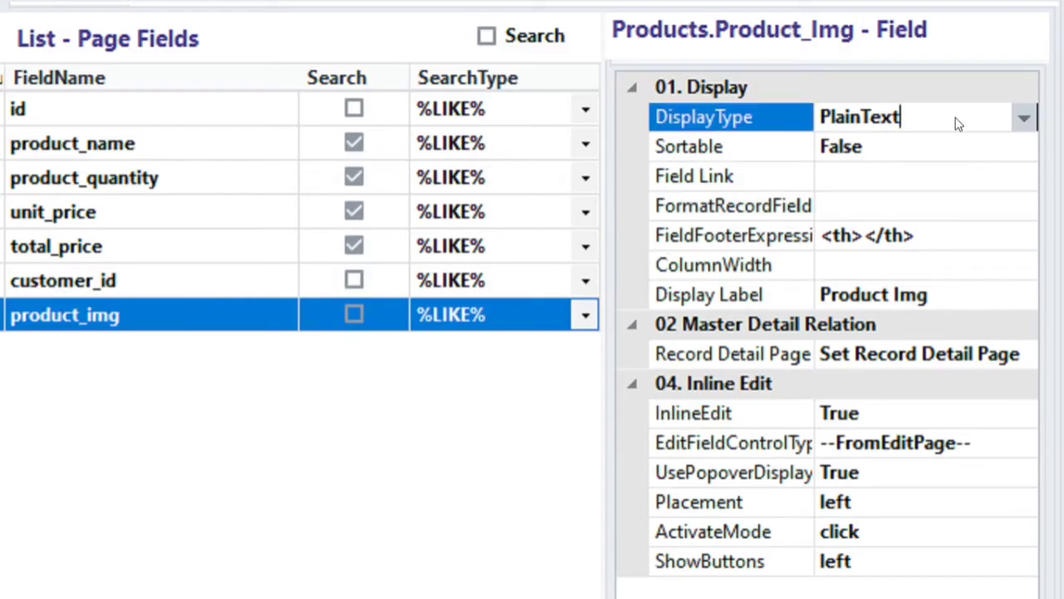
click(1025, 117)
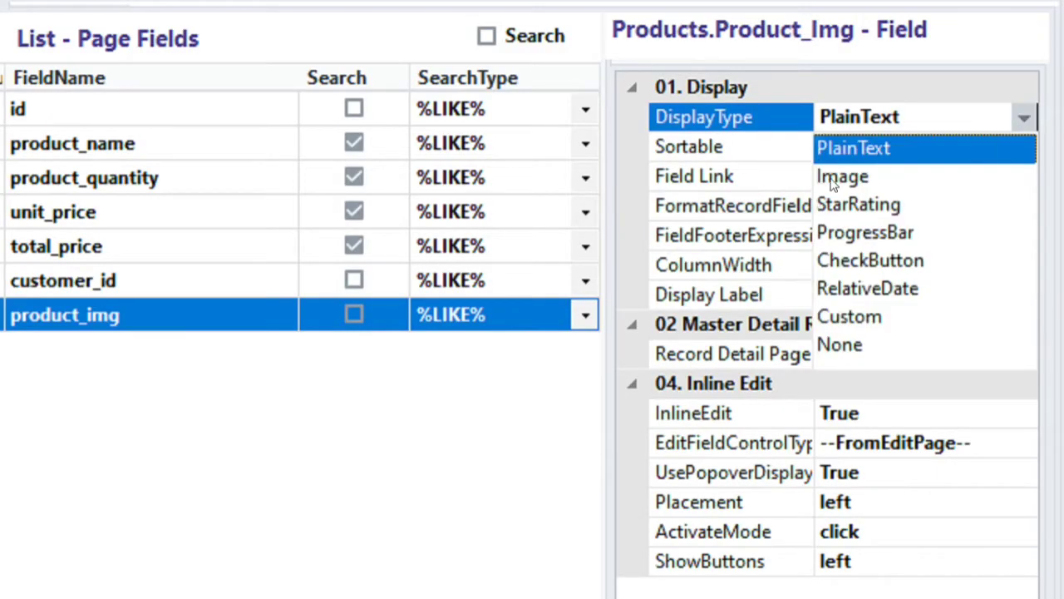
click(888, 180)
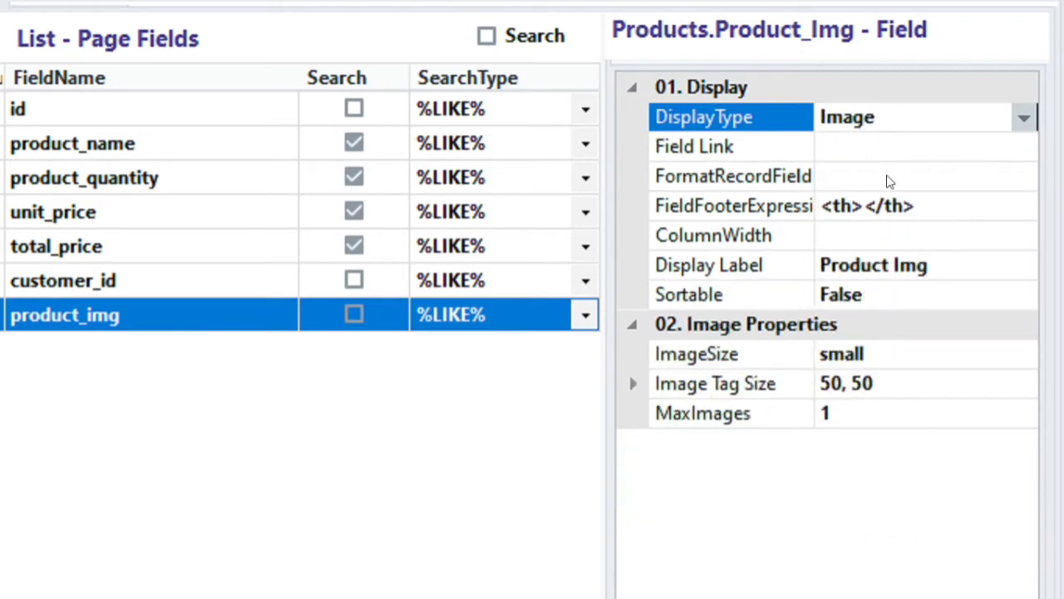
drag(643, 311, 1046, 439)
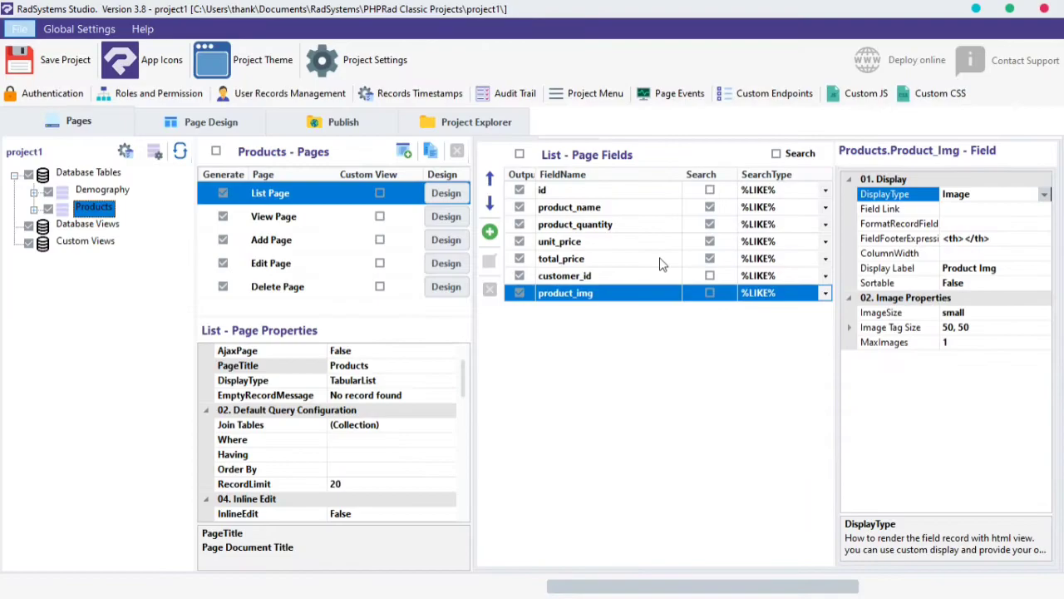
Publish the project and view the malt record's product image at full size in the browser.
click(371, 117)
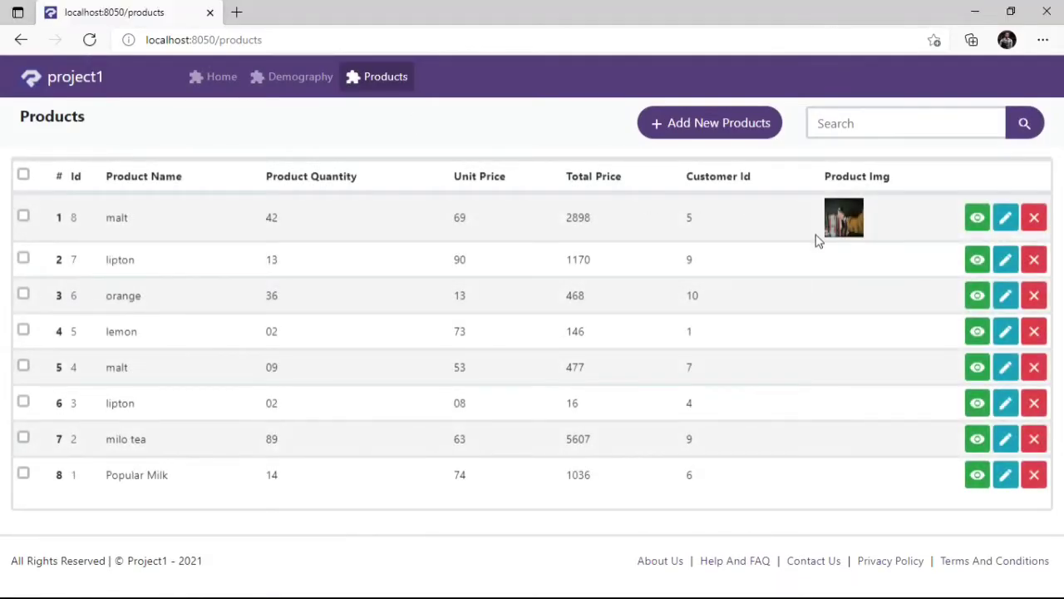
click(850, 232)
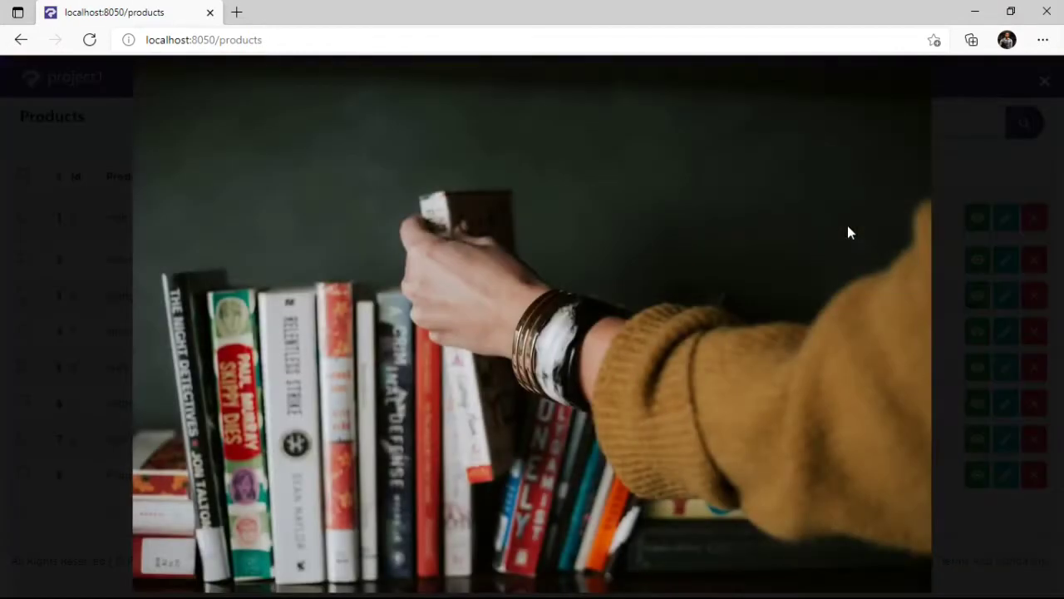
click(1028, 350)
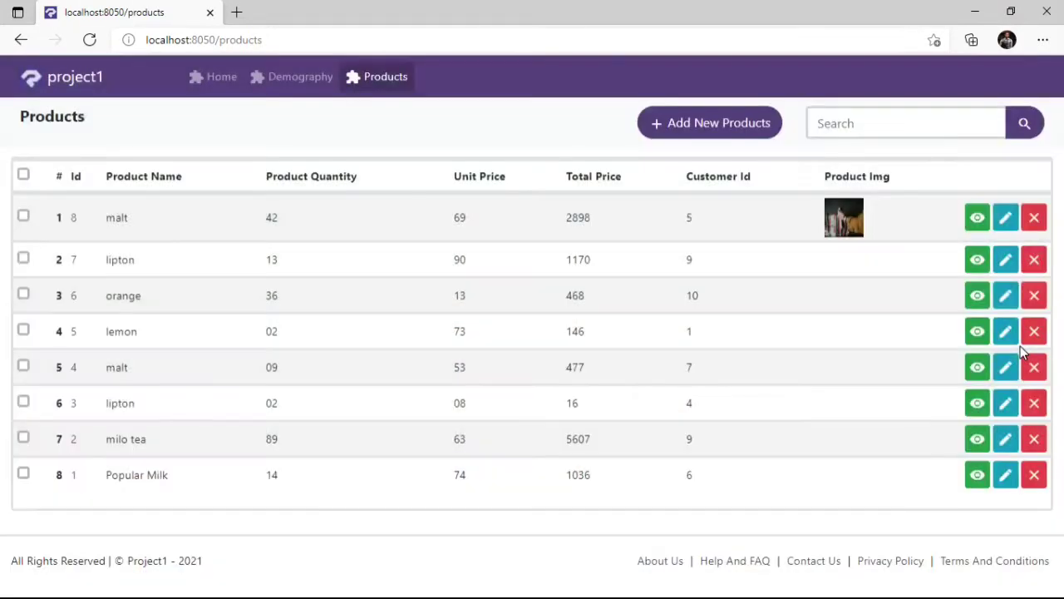
Return to RadSystems Studio and set the product_img field's Image Tag Size to a width and height of 100.
click(975, 12)
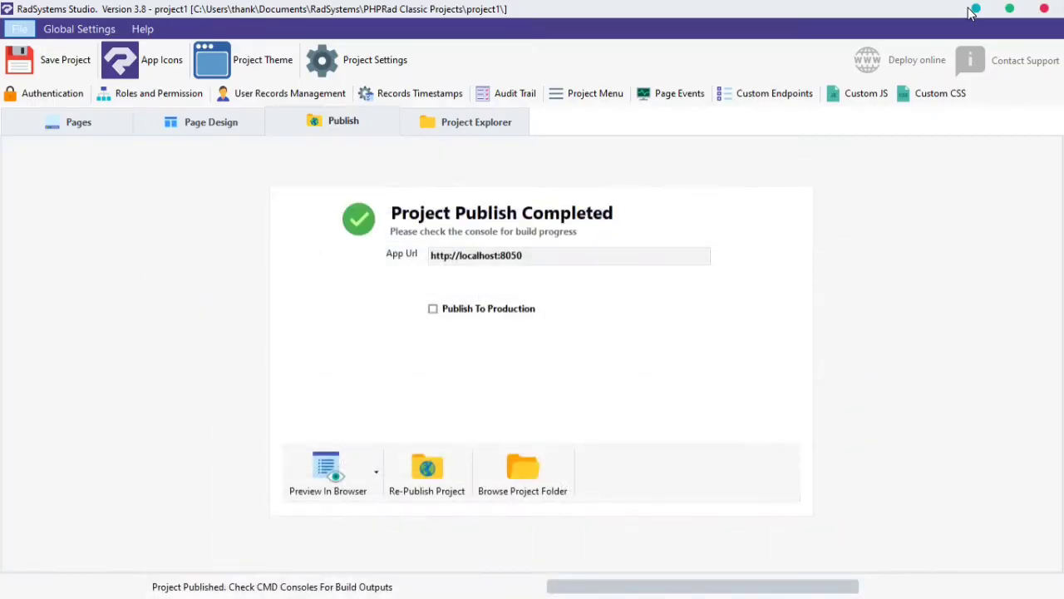
click(33, 131)
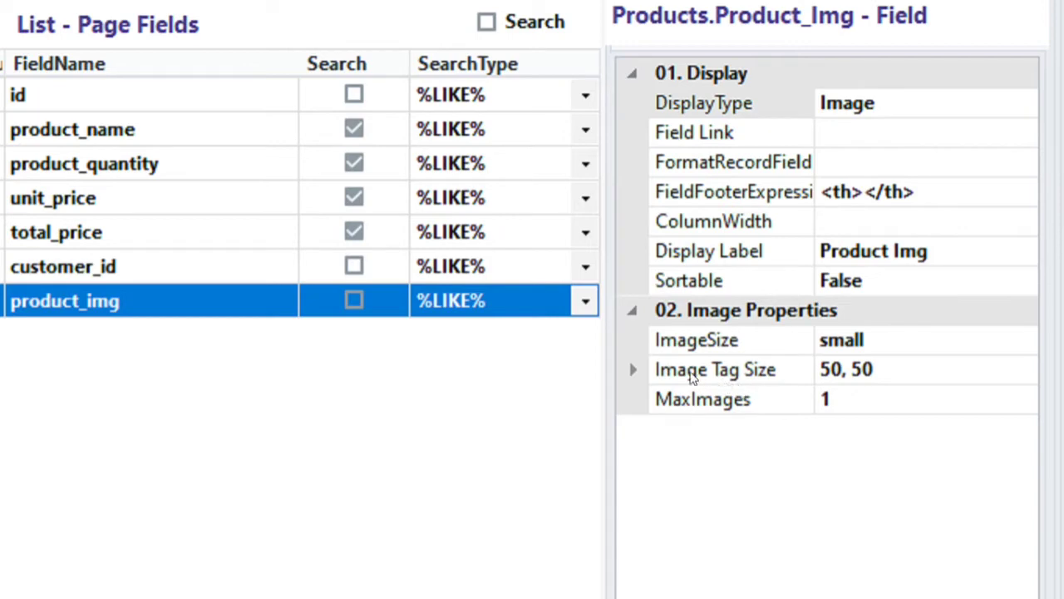
click(691, 376)
click(630, 376)
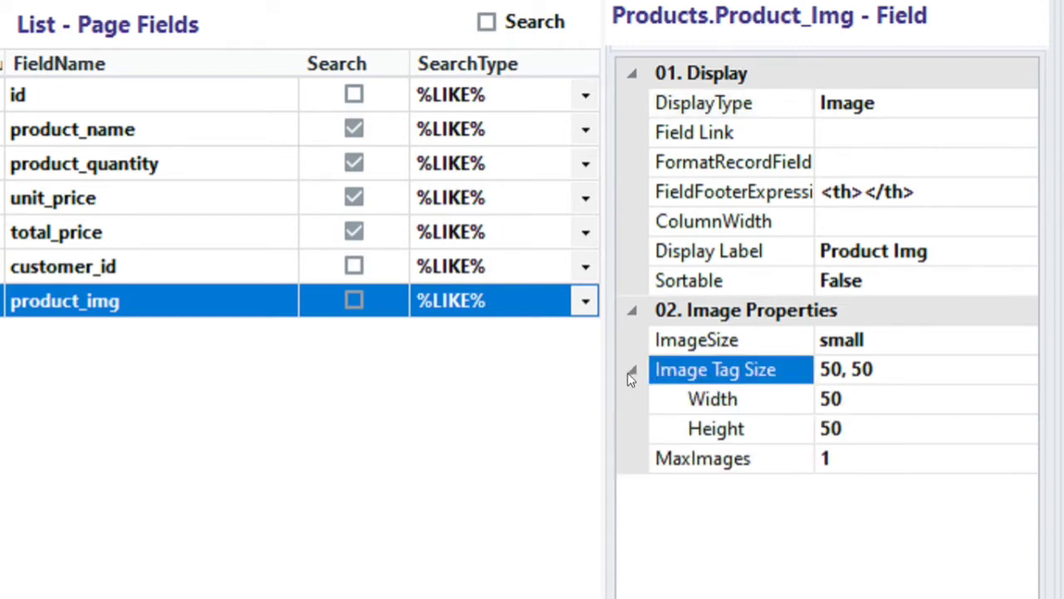
click(724, 408)
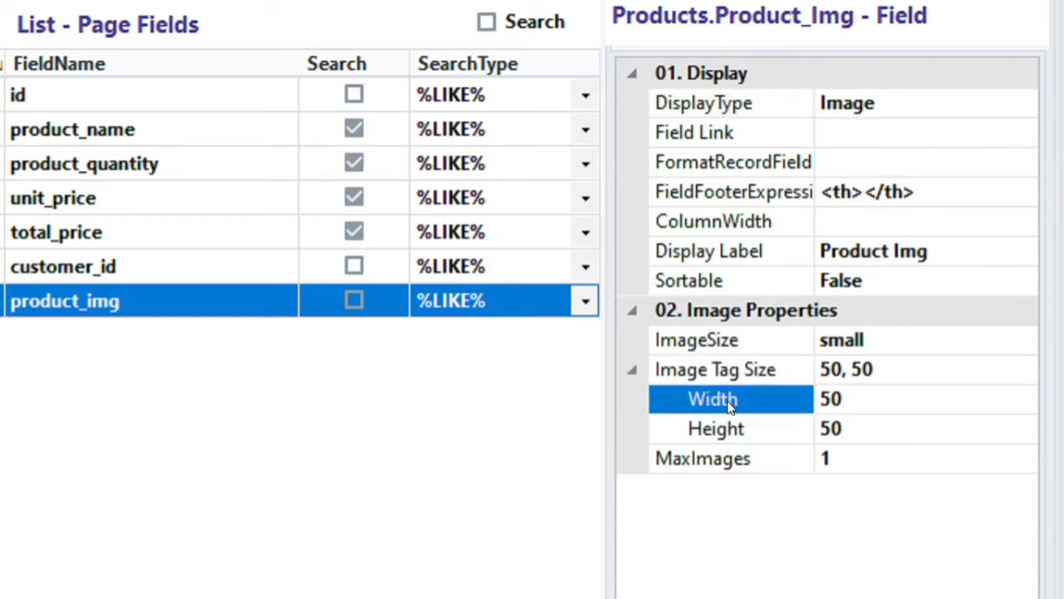
click(828, 383)
key(BackSpace)
text(10)
click(824, 426)
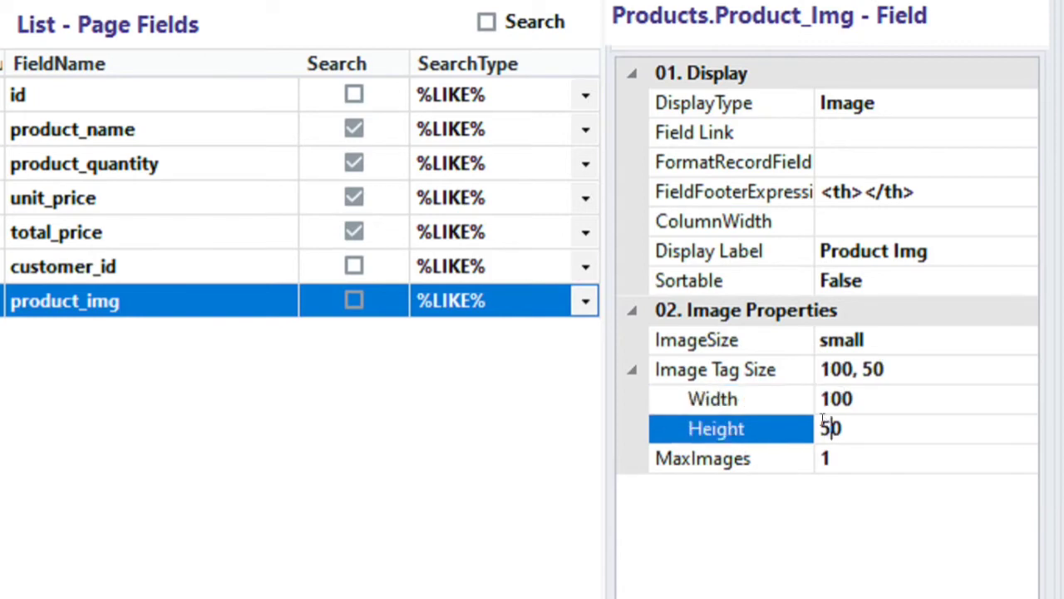
click(822, 422)
key(BackSpace)
text(10)
Set the product_img image tag width to 200 and republish the project, reloading the Products page to check the thumbnail.
click(834, 397)
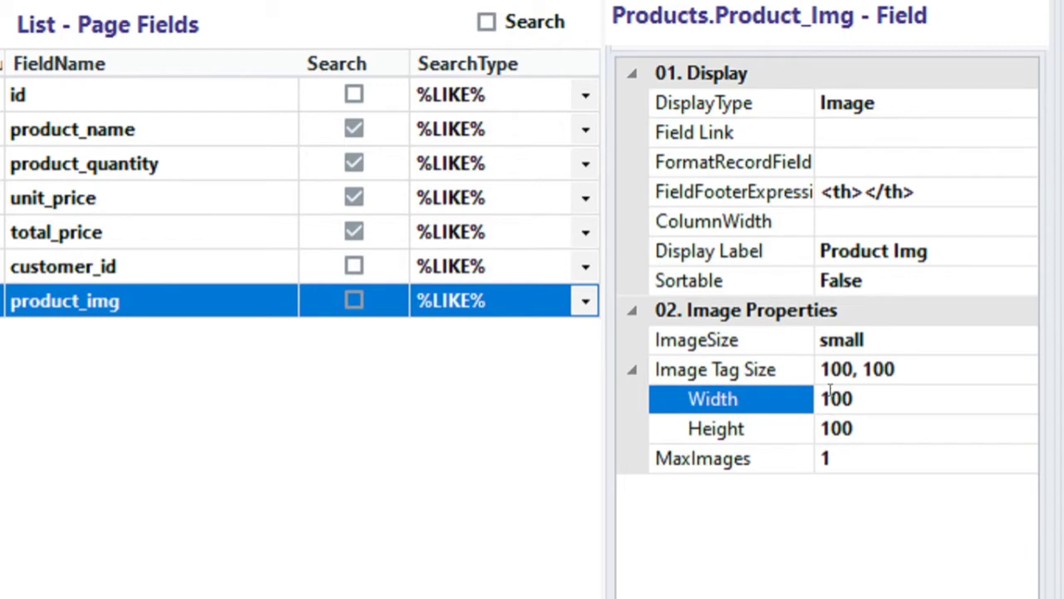
key(BackSpace)
text(20)
key(BackSpace)
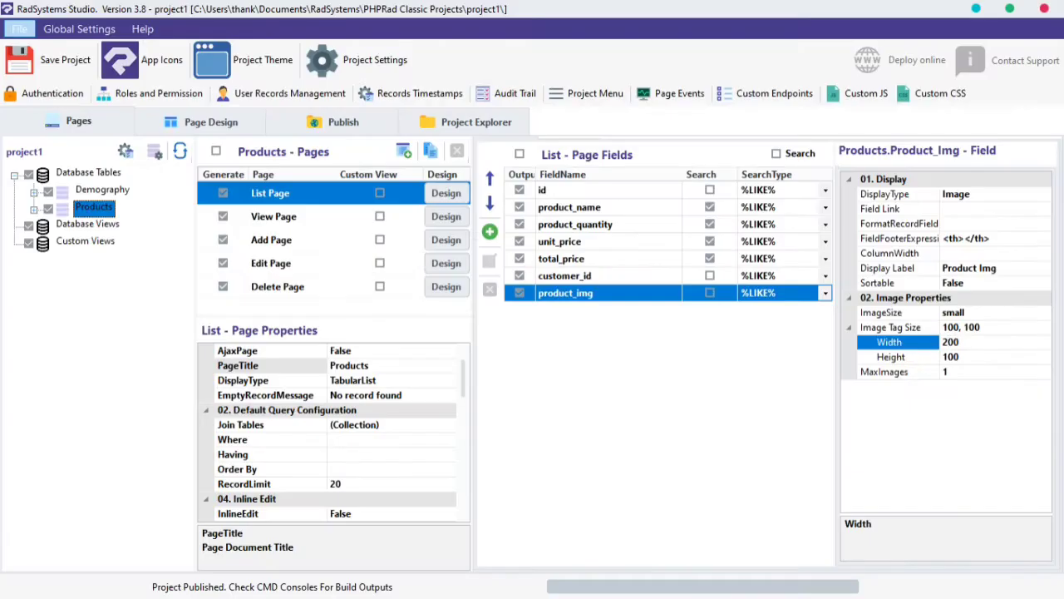
click(297, 120)
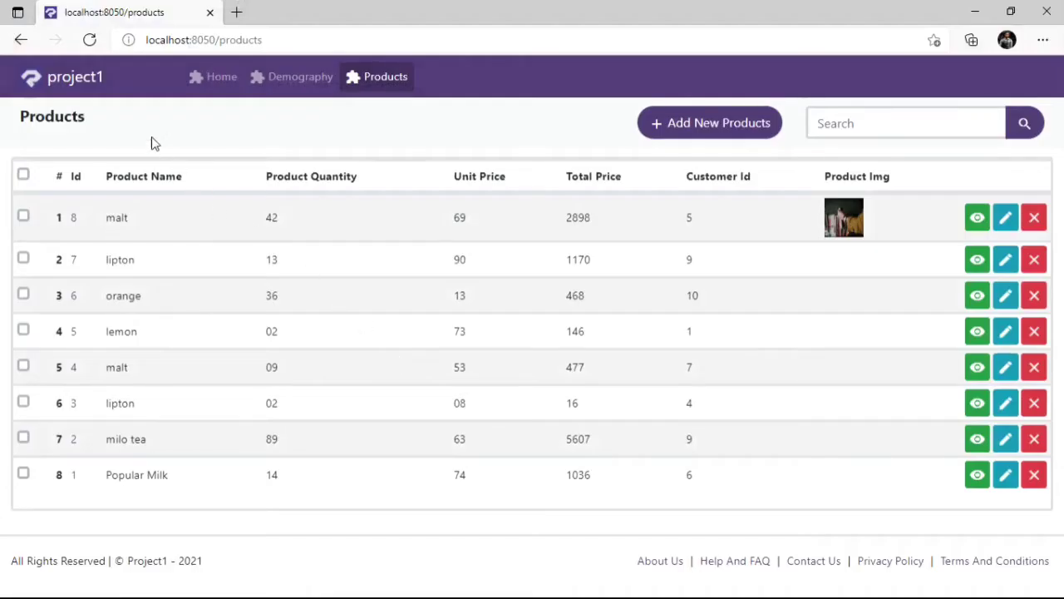
click(89, 49)
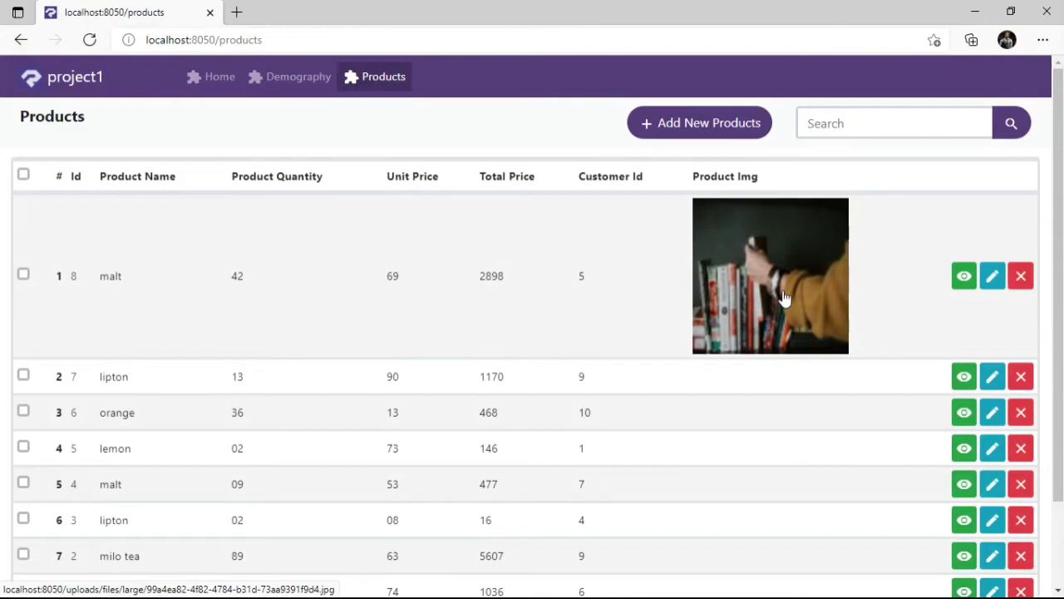
Return to RadSystems Studio and set the Add page's product_img field to a 300 MB maximum file size and 5 maximum files.
key(alt+Tab)
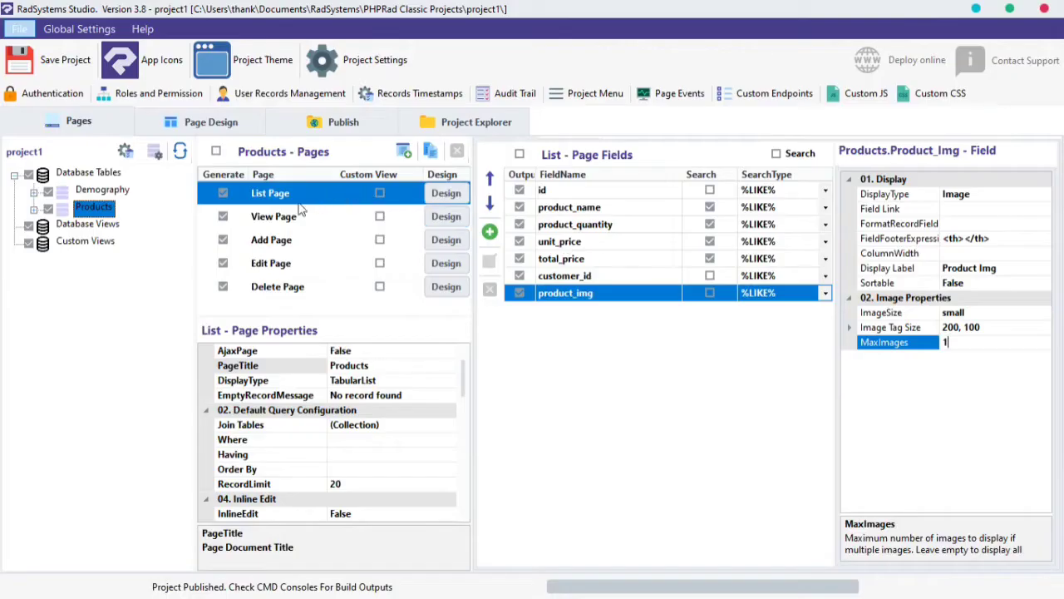
click(272, 242)
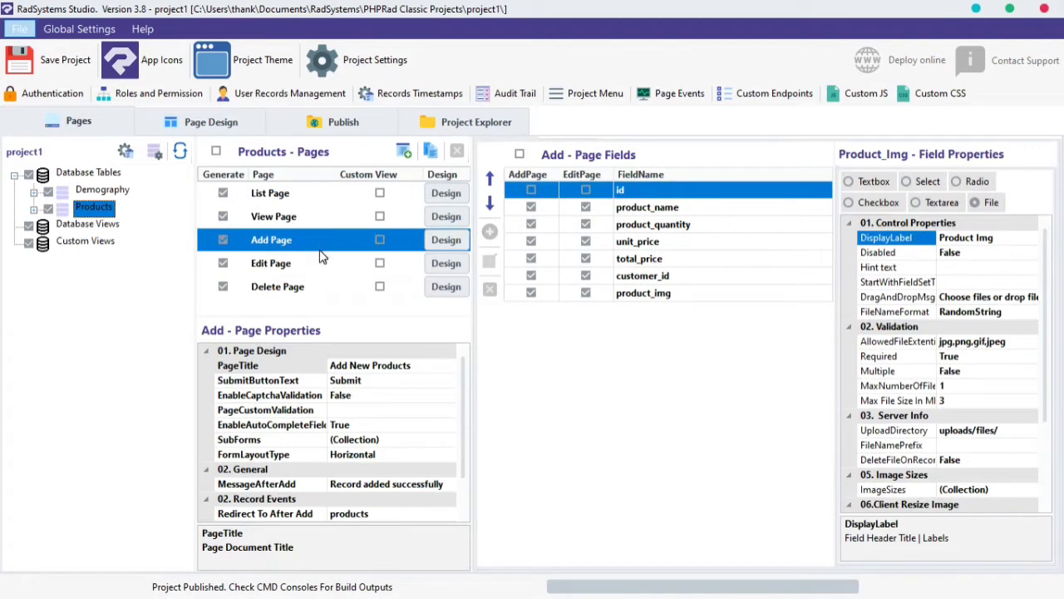
click(679, 299)
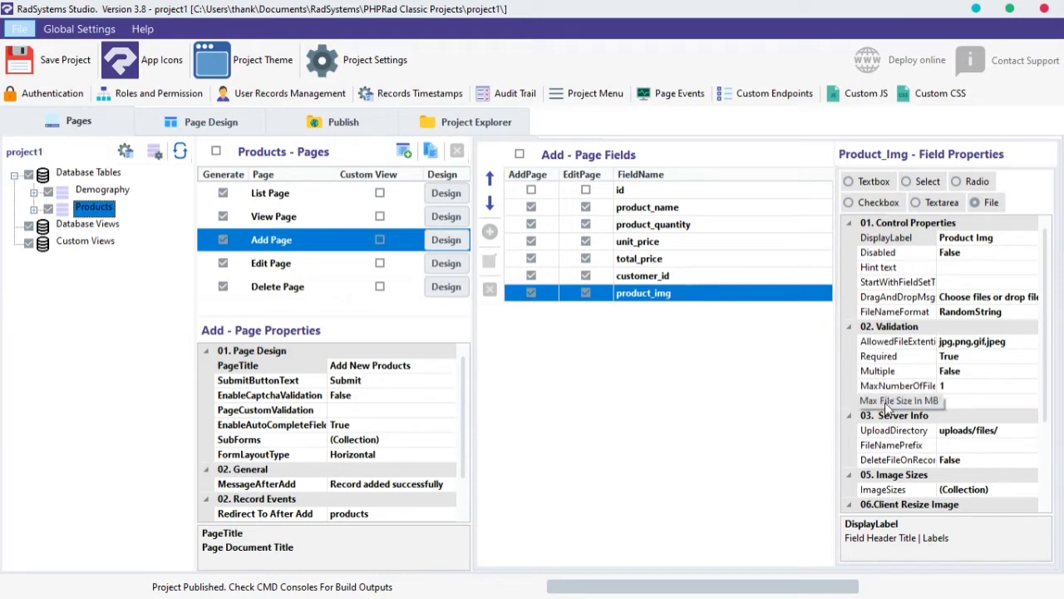
click(970, 407)
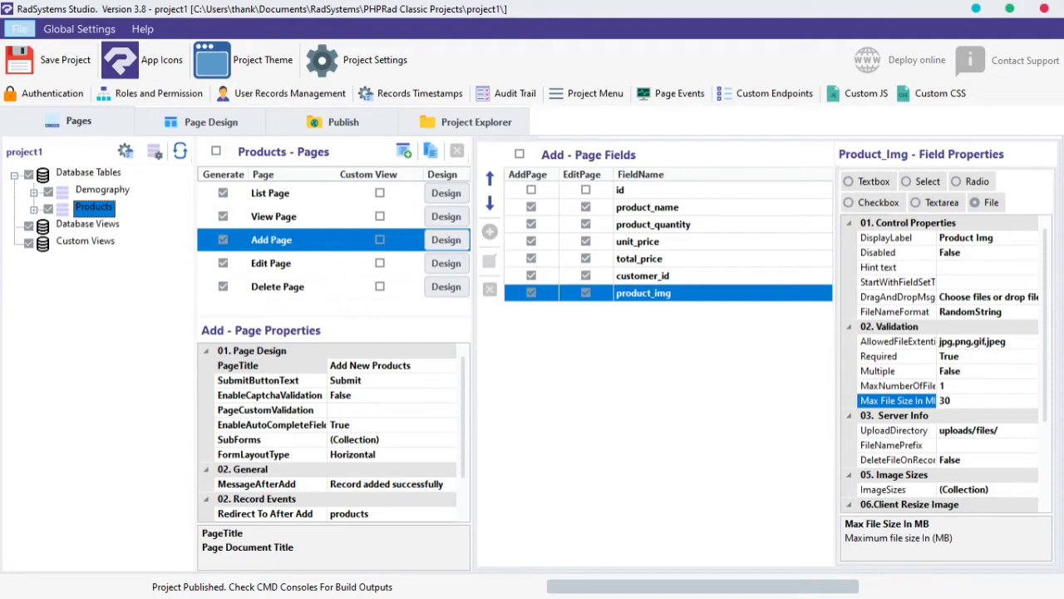
click(885, 388)
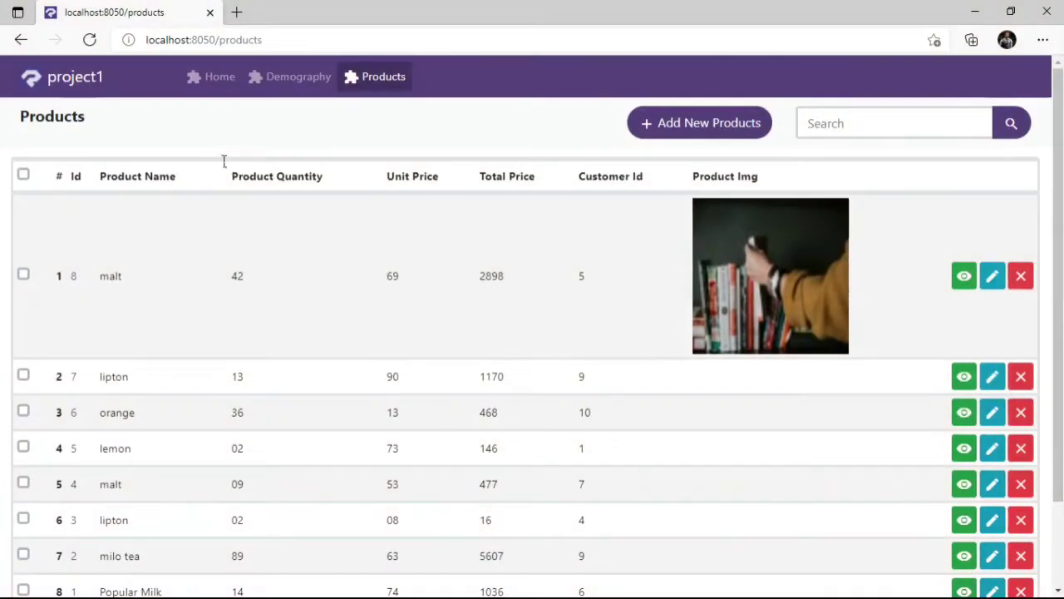
Reload the Products page in the browser and update the malt record (Id 8) with the additional image xG8IQMqMITM-unsplash from Downloads.
click(92, 43)
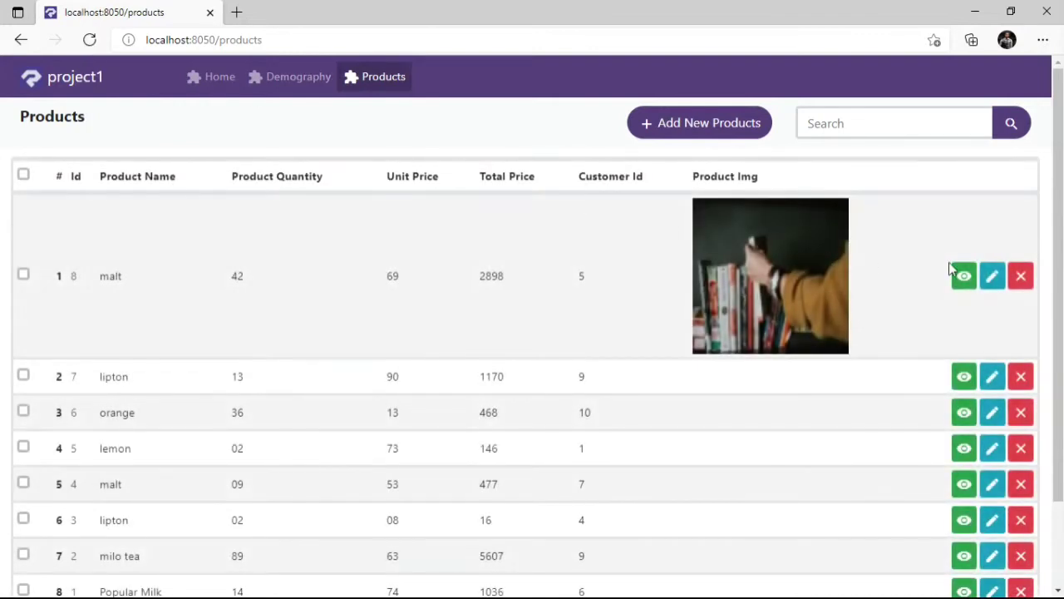
click(992, 277)
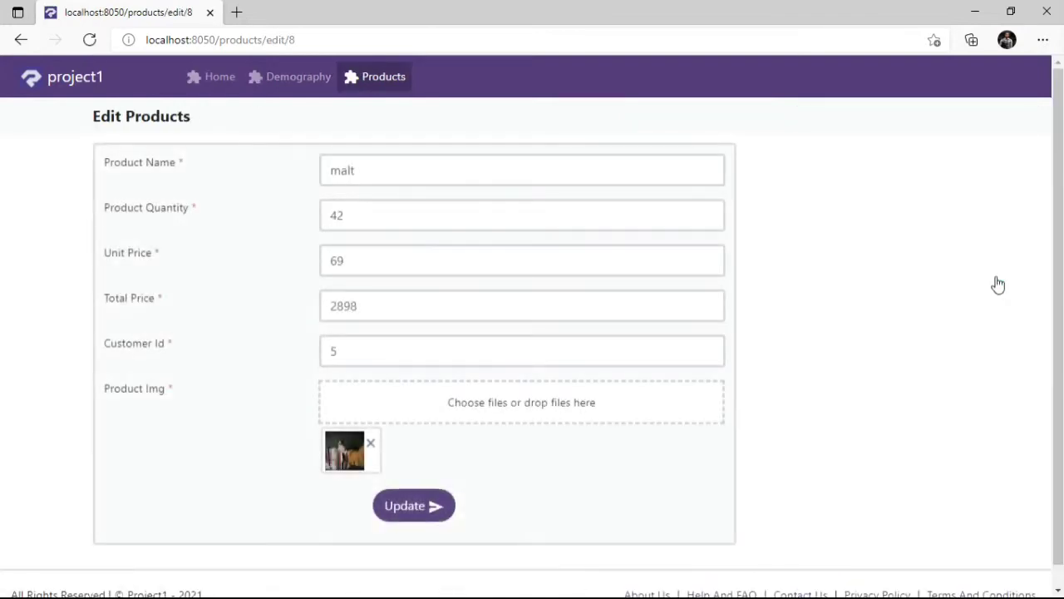
click(481, 411)
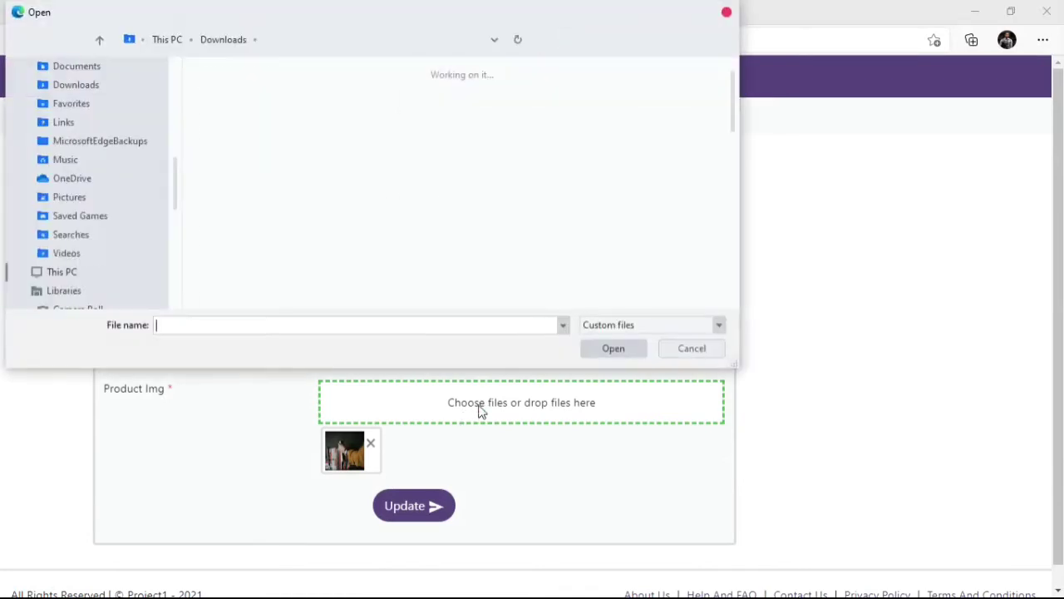
click(513, 214)
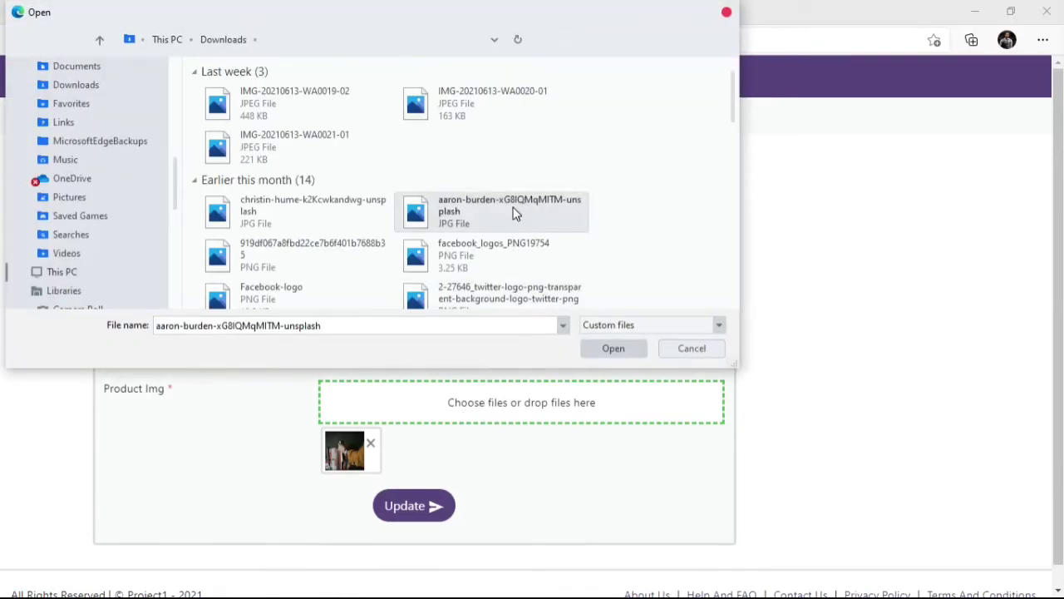
click(600, 352)
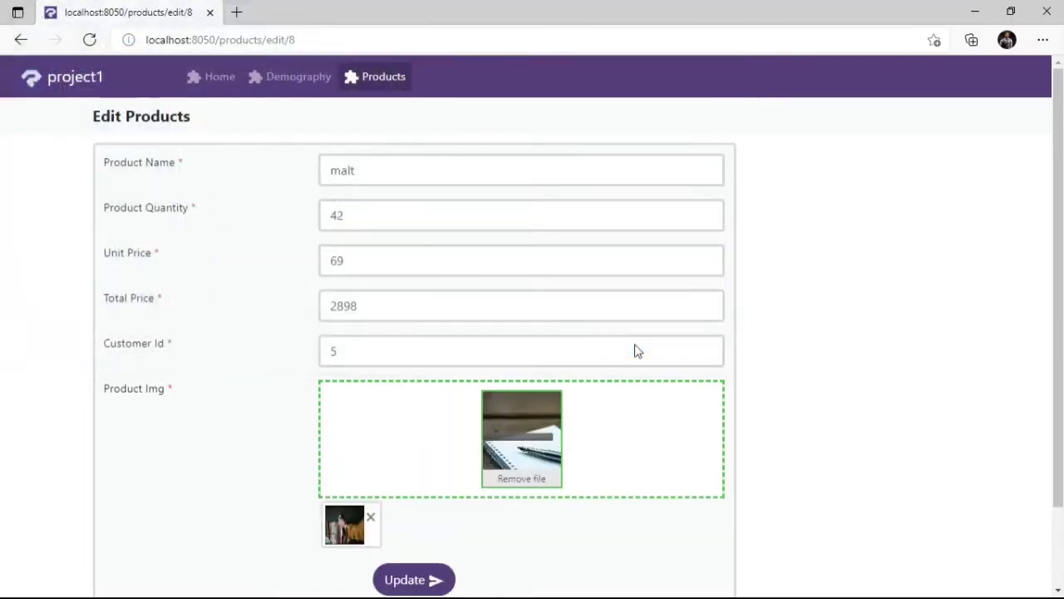
click(406, 582)
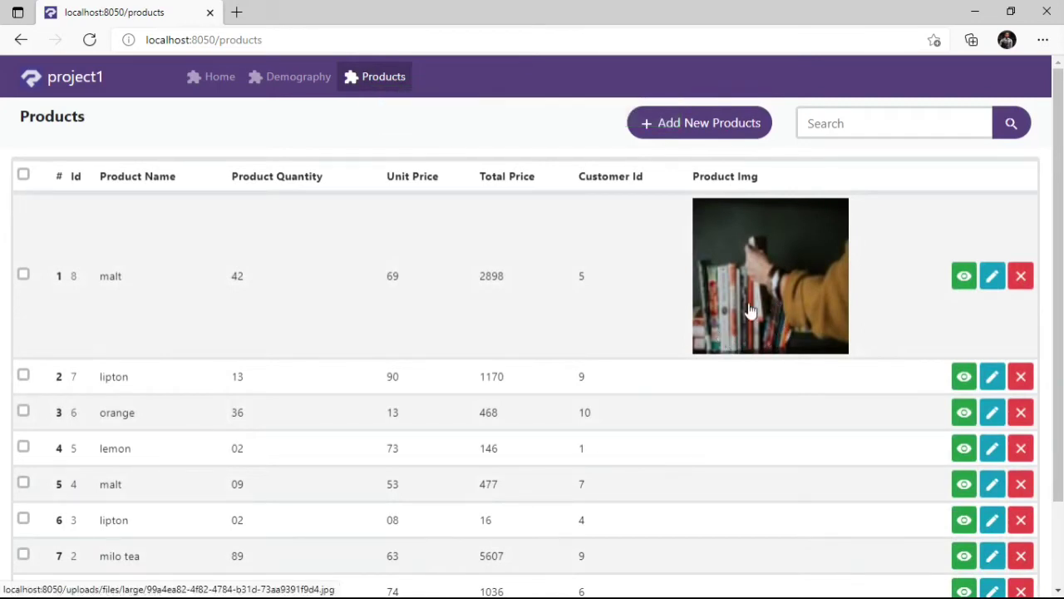
Back in RadSystems Studio, set the List page's product_img field to MaxImages 2 and Image Tag Size 50, 50.
click(973, 12)
click(49, 136)
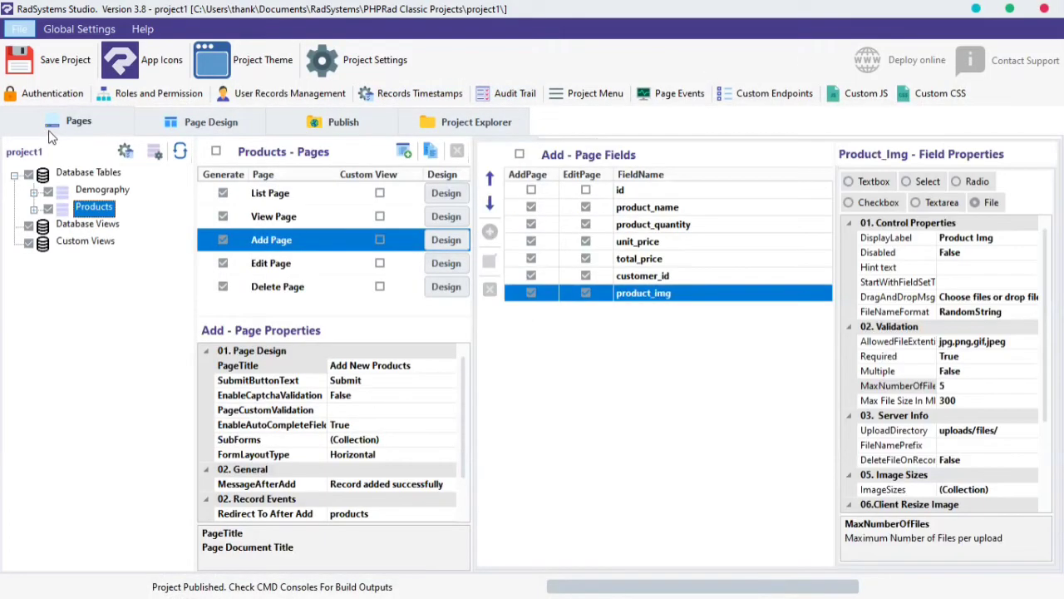
click(246, 202)
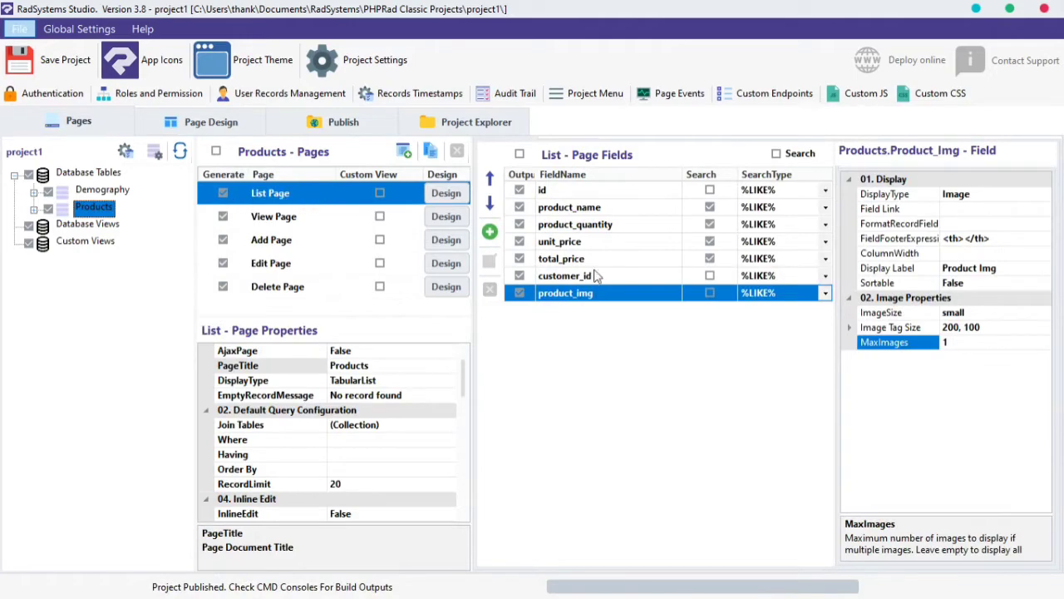
click(617, 293)
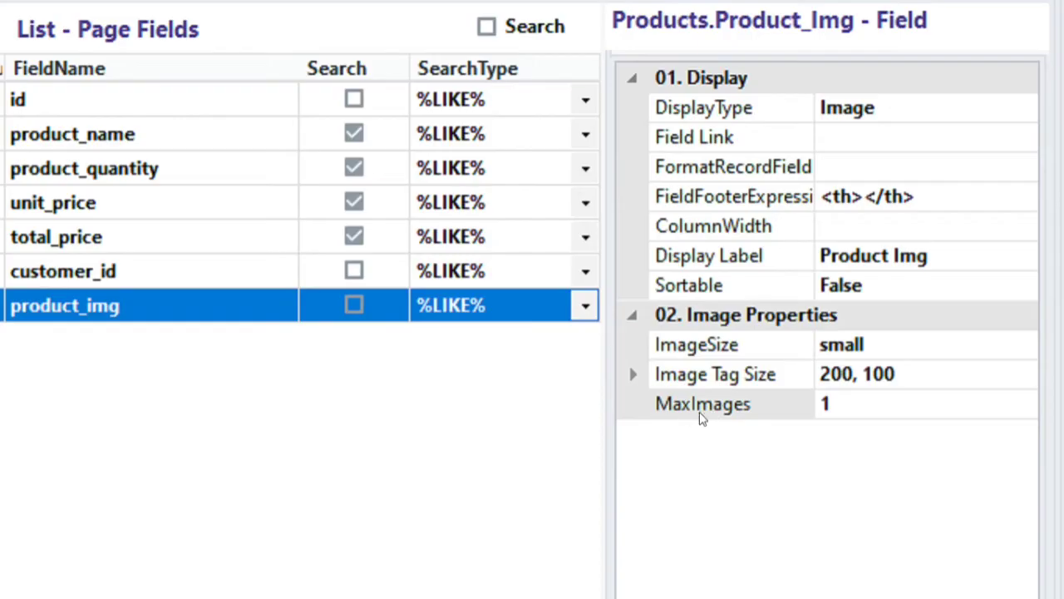
click(891, 417)
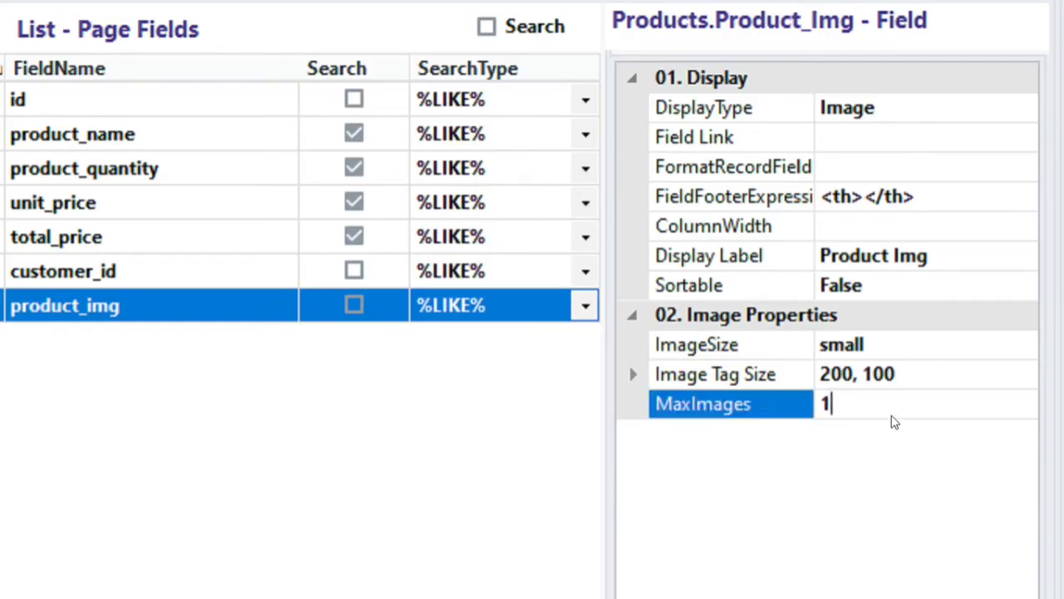
key(BackSpace)
text(2)
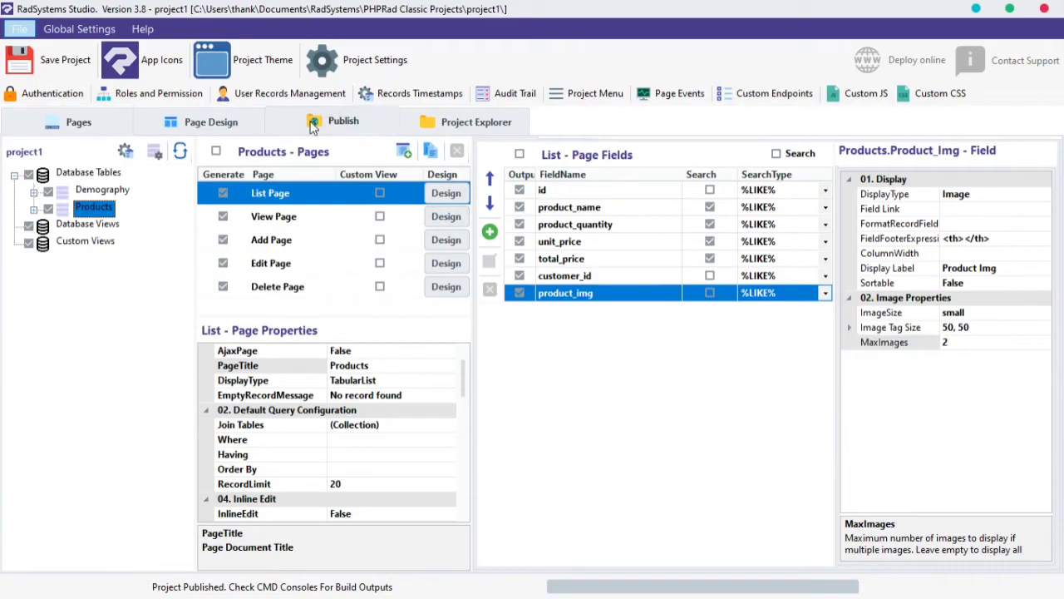
Publish the project and view both product images of the malt record at full size in the browser.
click(316, 123)
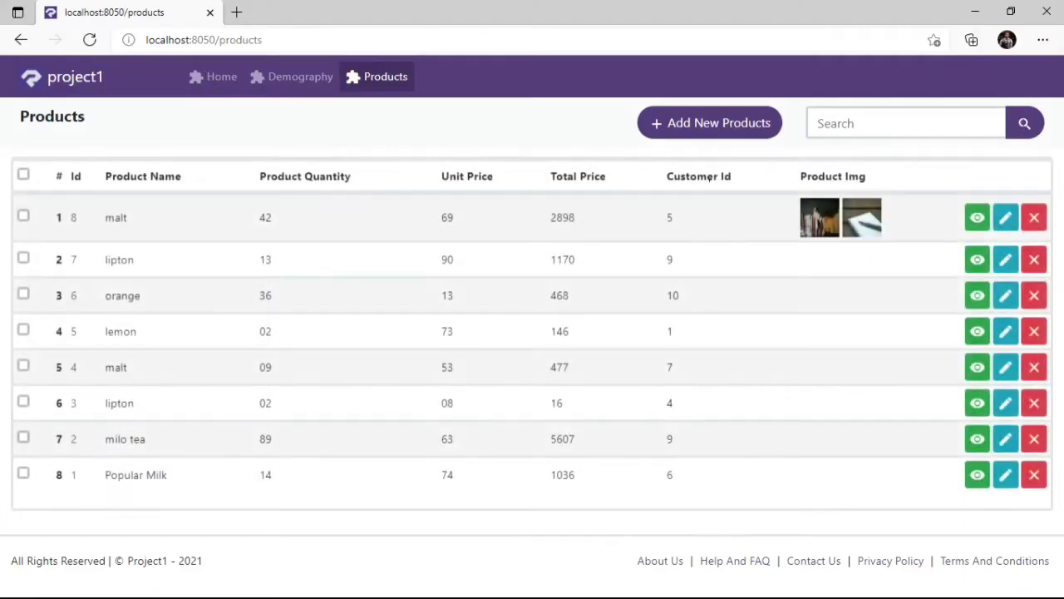
click(865, 221)
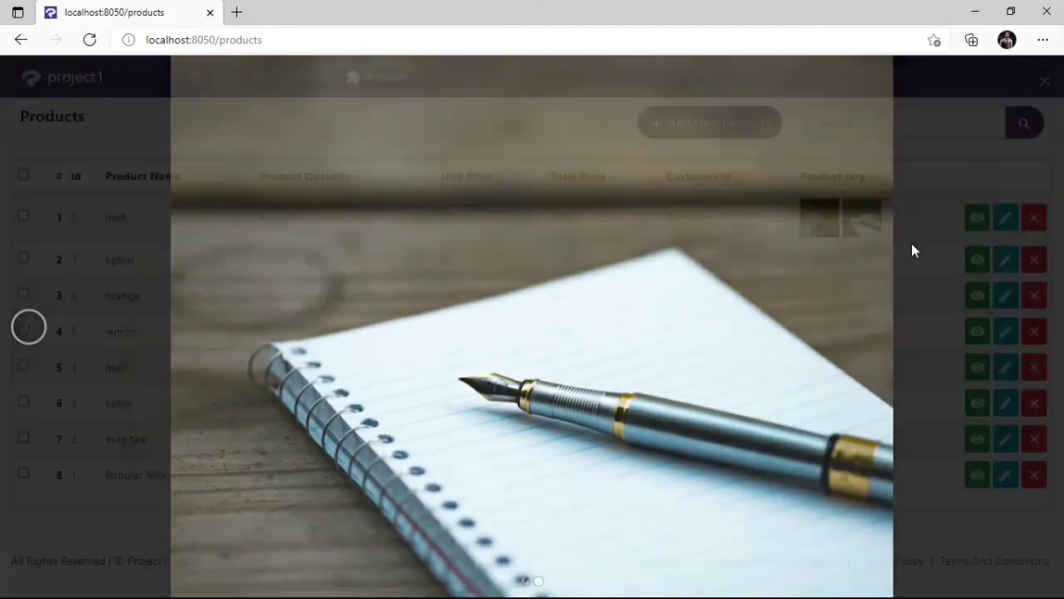
click(912, 242)
click(824, 218)
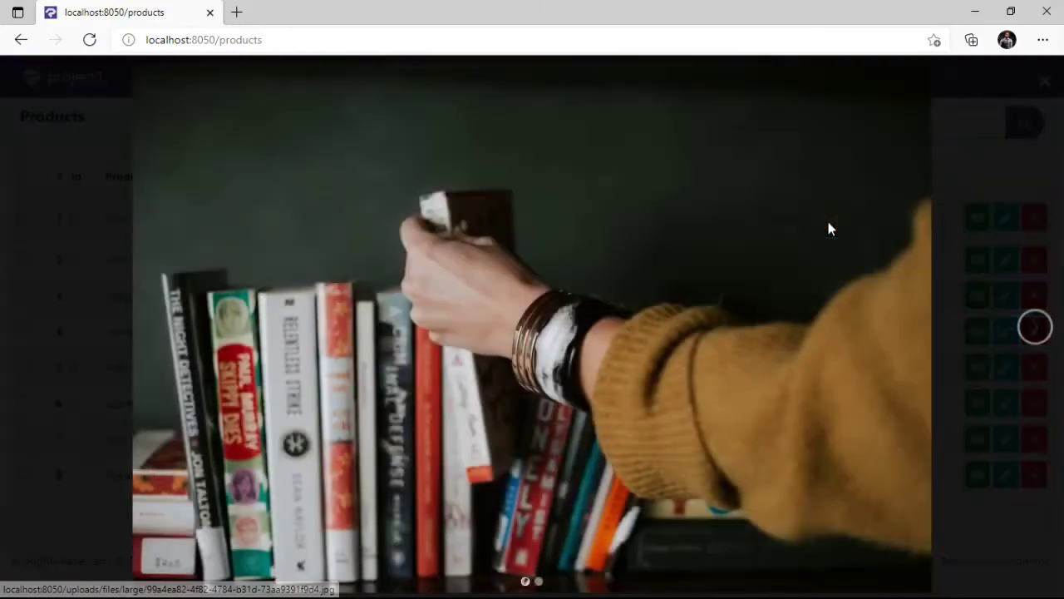
click(977, 279)
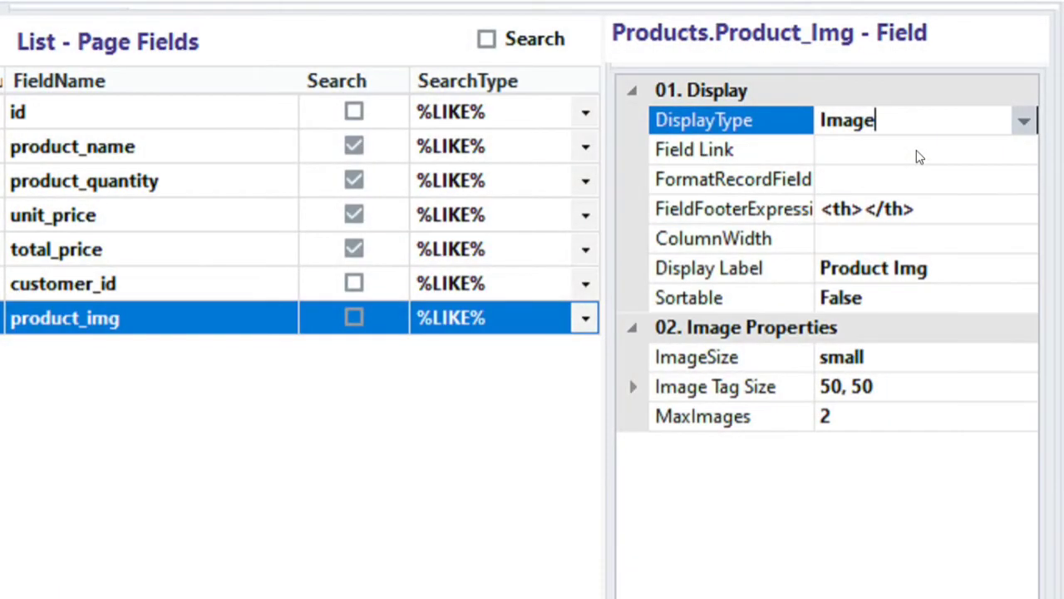
Review the available DisplayType options for the List page's product_img field in RadSystems Studio.
click(1022, 121)
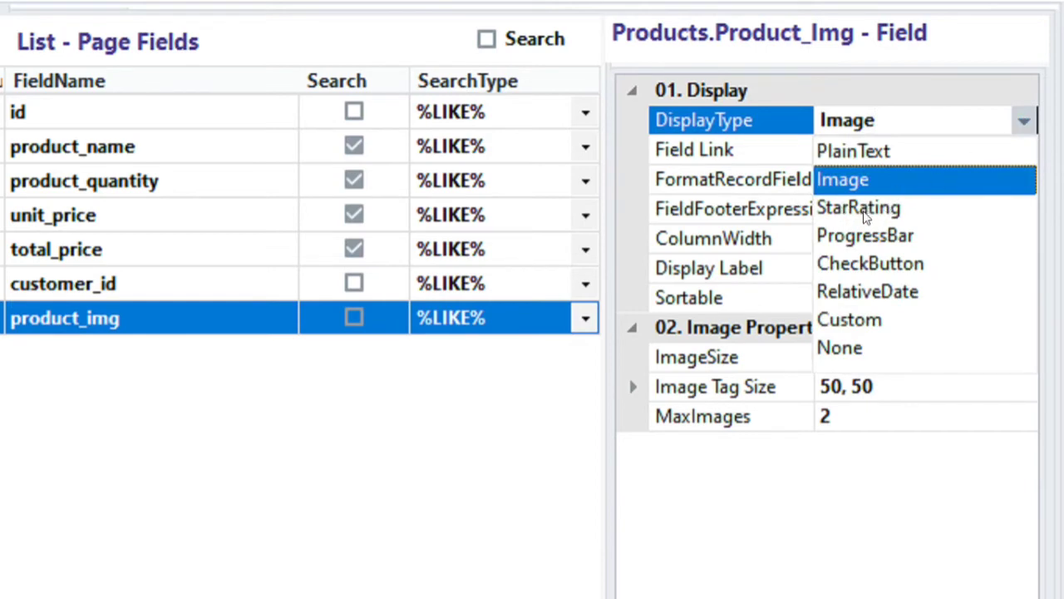
click(1027, 123)
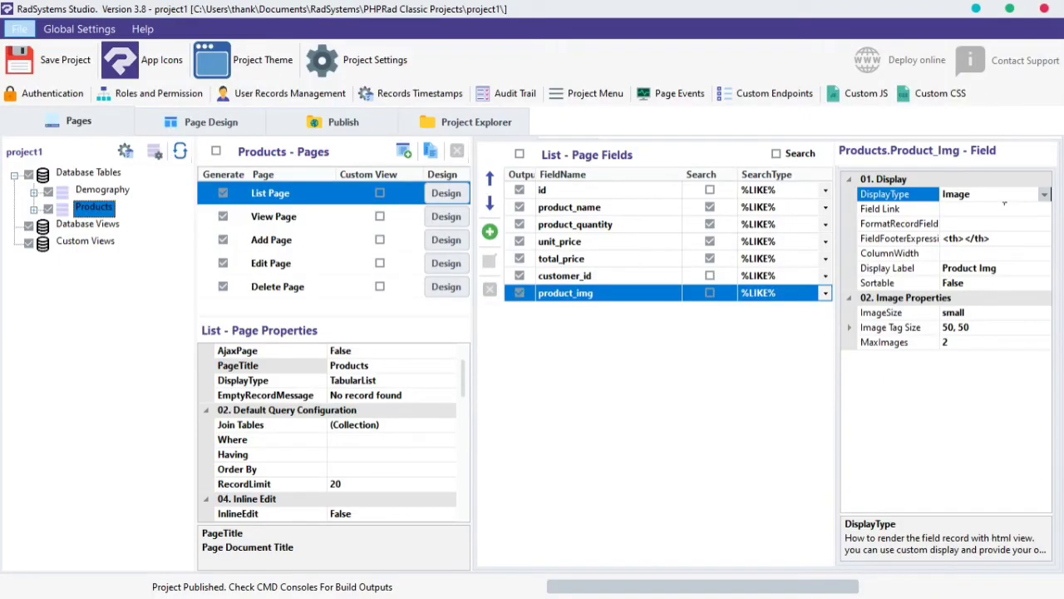
Open the project database manager and add three blank fields to the Products table.
click(154, 150)
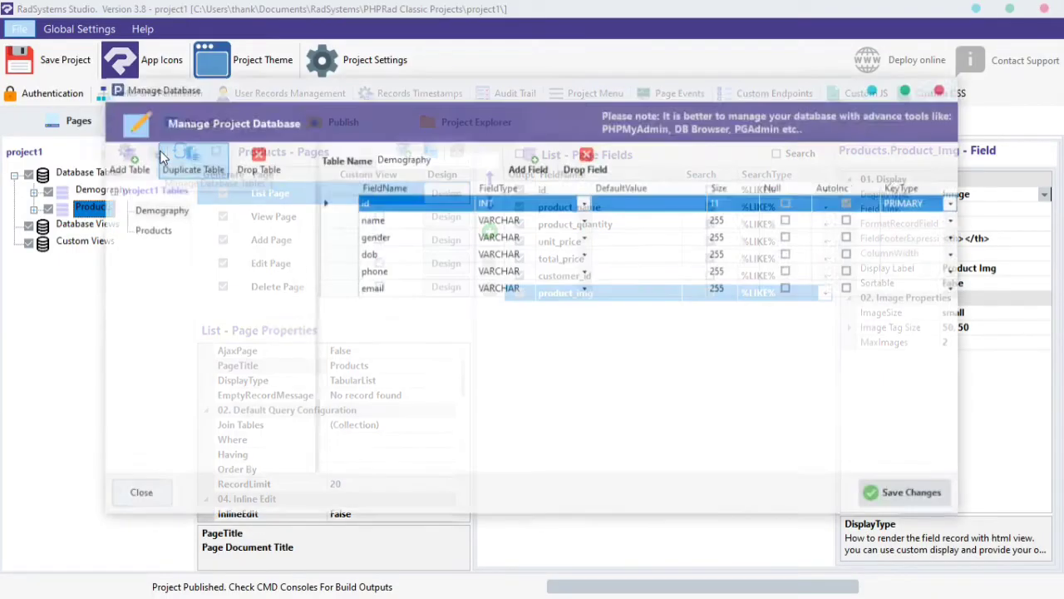
click(149, 230)
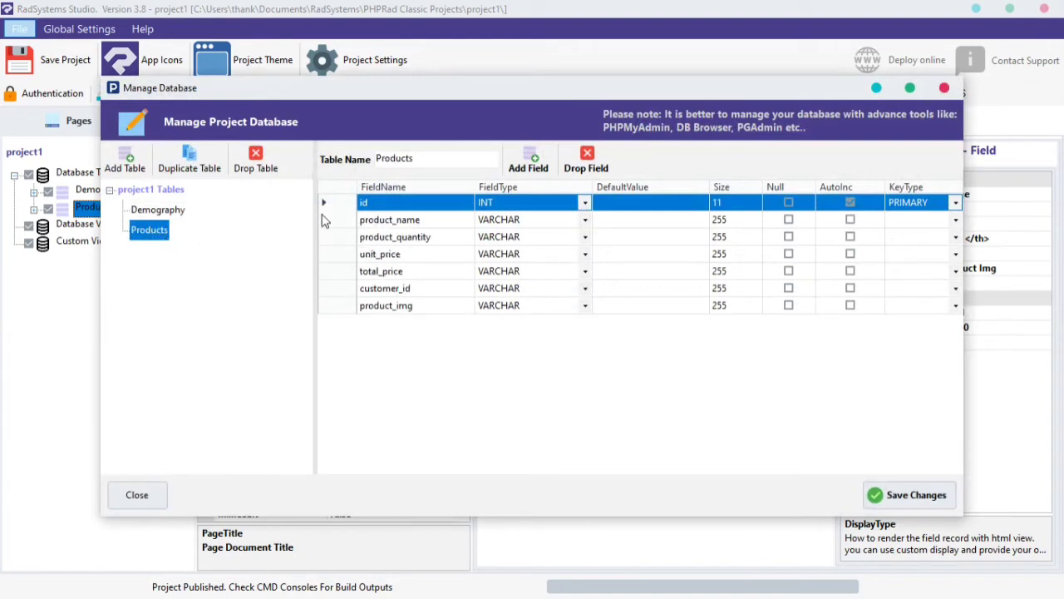
click(411, 306)
click(532, 158)
click(532, 158)
click(533, 158)
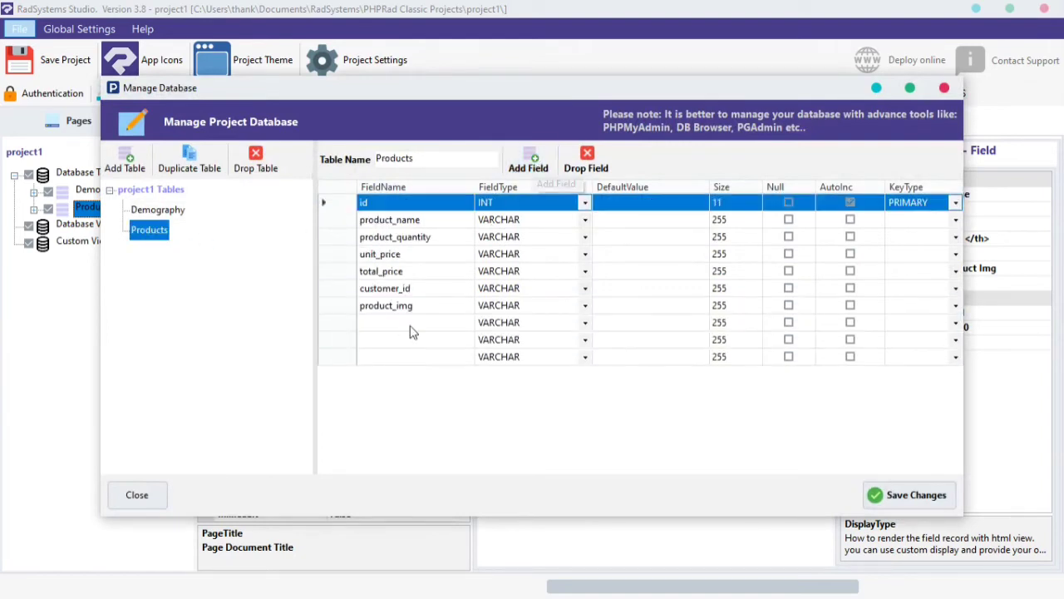
Name the first blank field of the Products table product_rating.
click(410, 324)
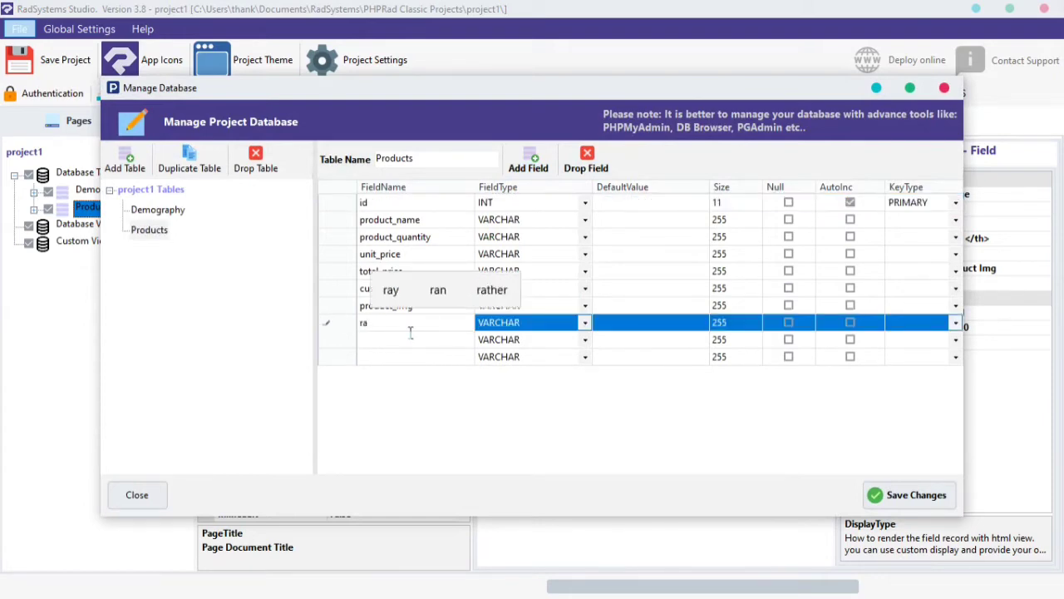
key(BackSpace)
key(BackSpace)
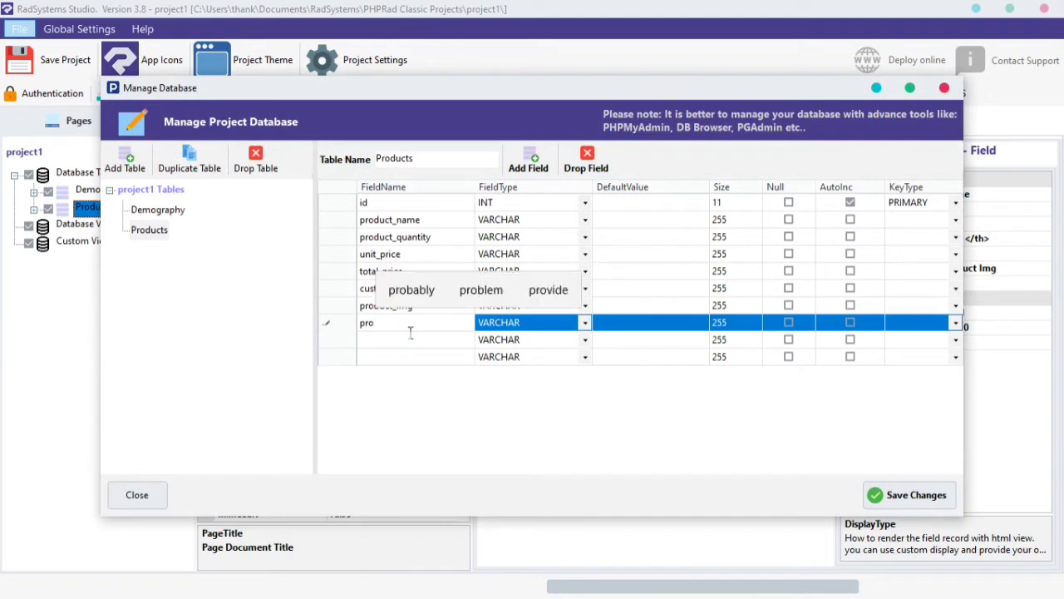
text(produc)
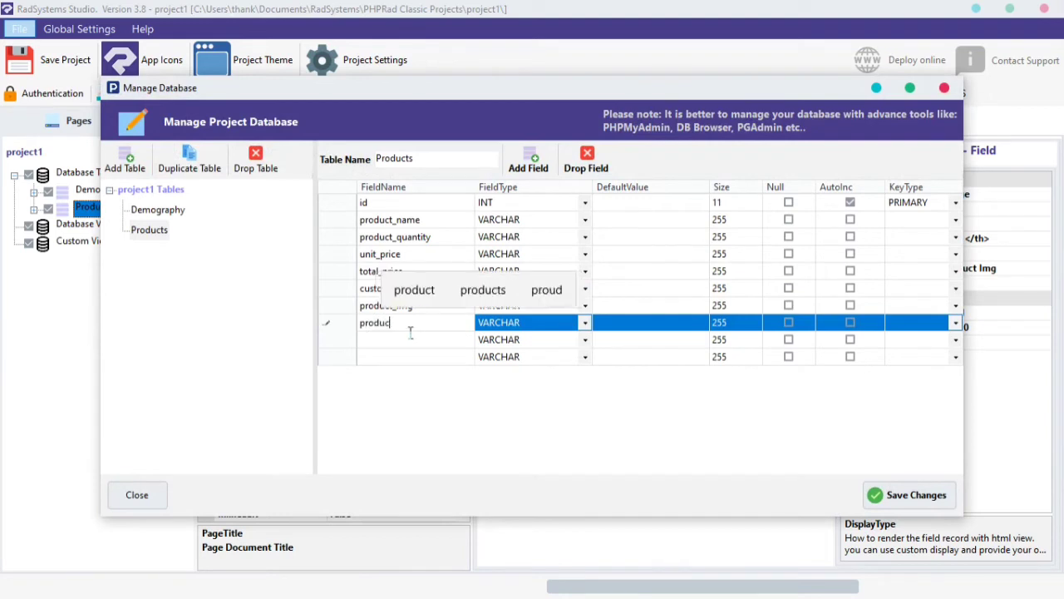
text(t_i)
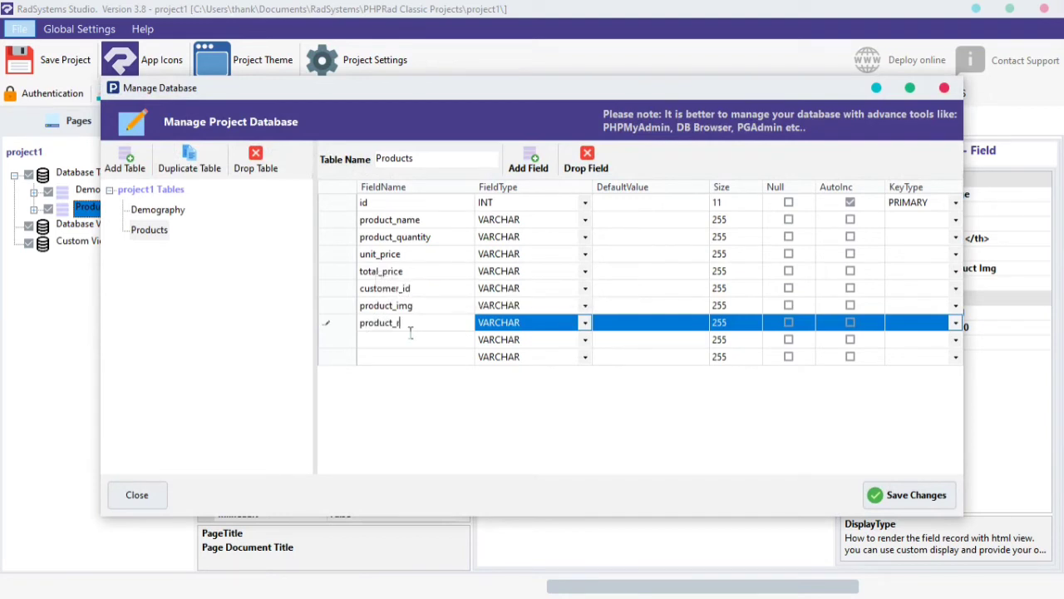
text(atin)
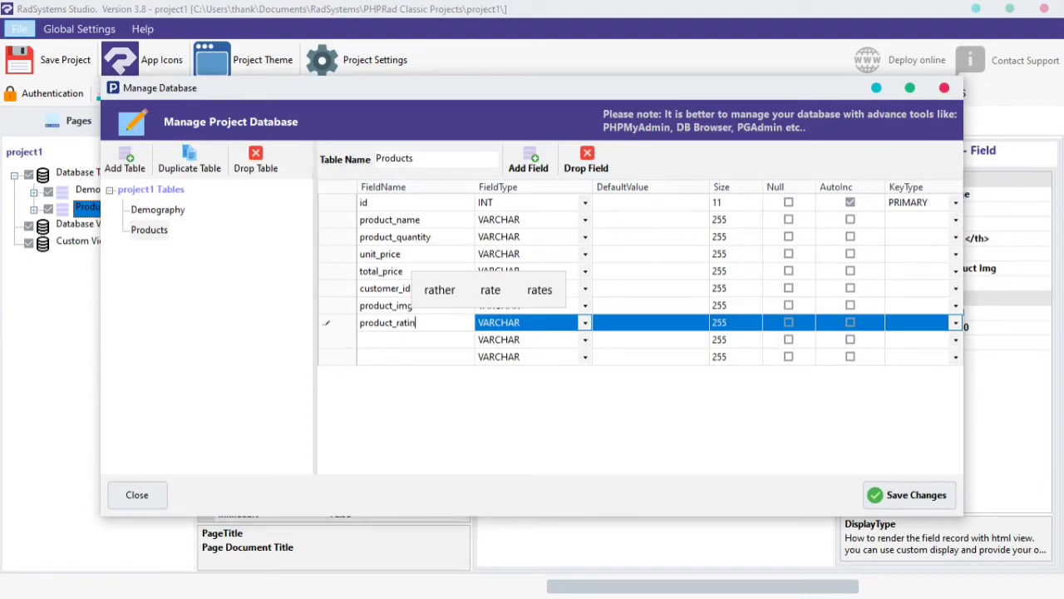
text(g)
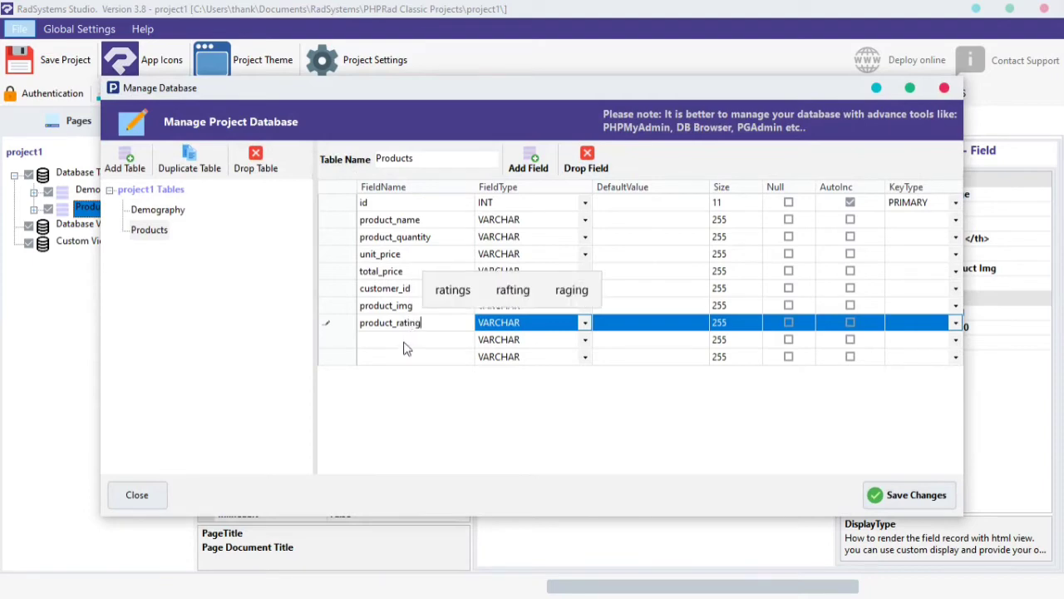
key(Return)
click(421, 326)
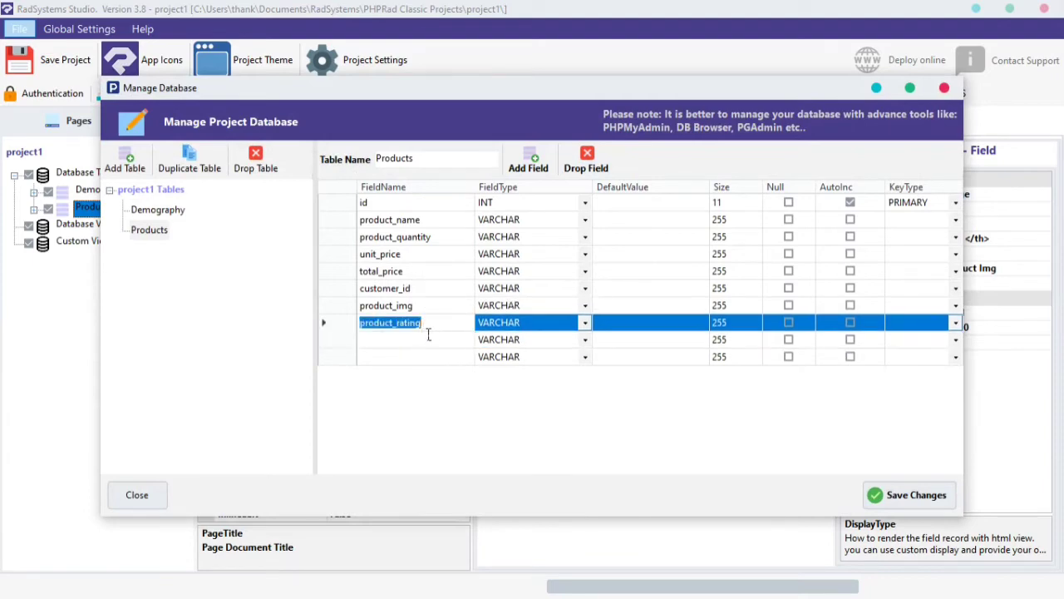
Set the product_rating field's type to INT and save the database changes.
click(585, 323)
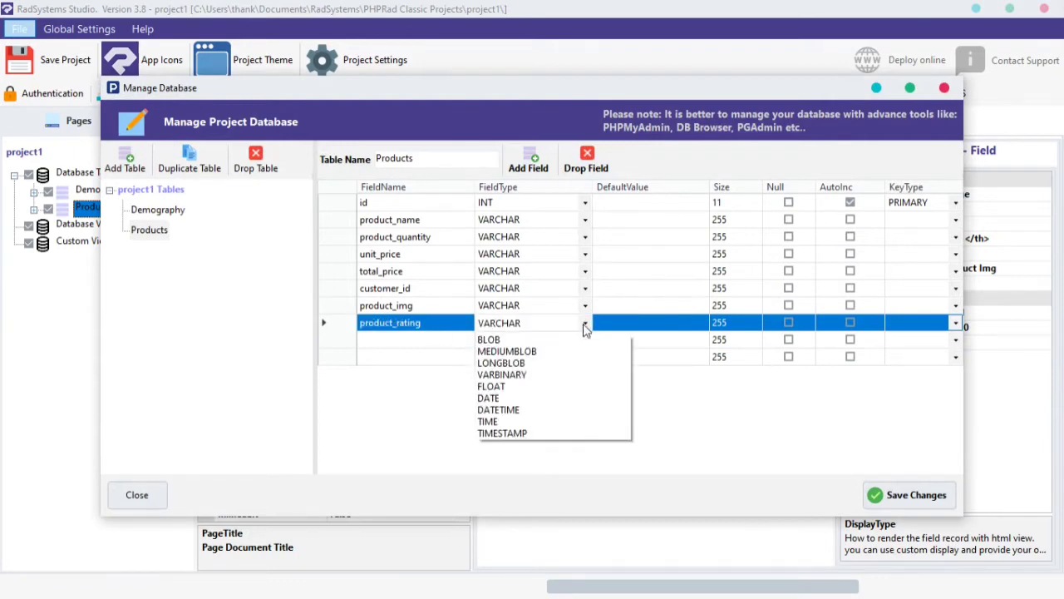
click(505, 353)
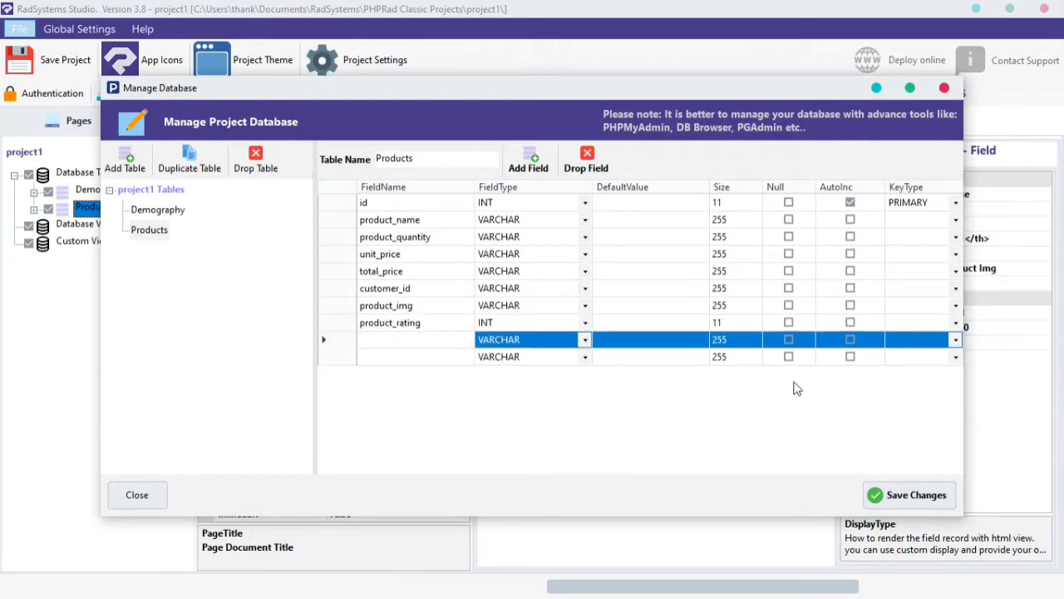
click(913, 489)
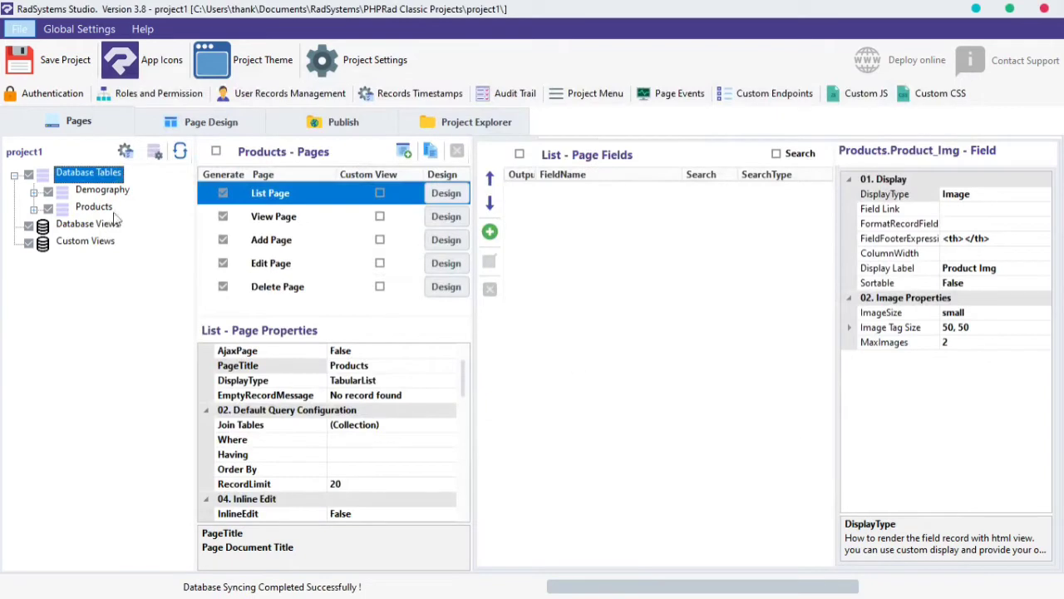
Set the product_rating field's DisplayType to StarRating on the Products List page and preview the published change in the browser.
click(86, 209)
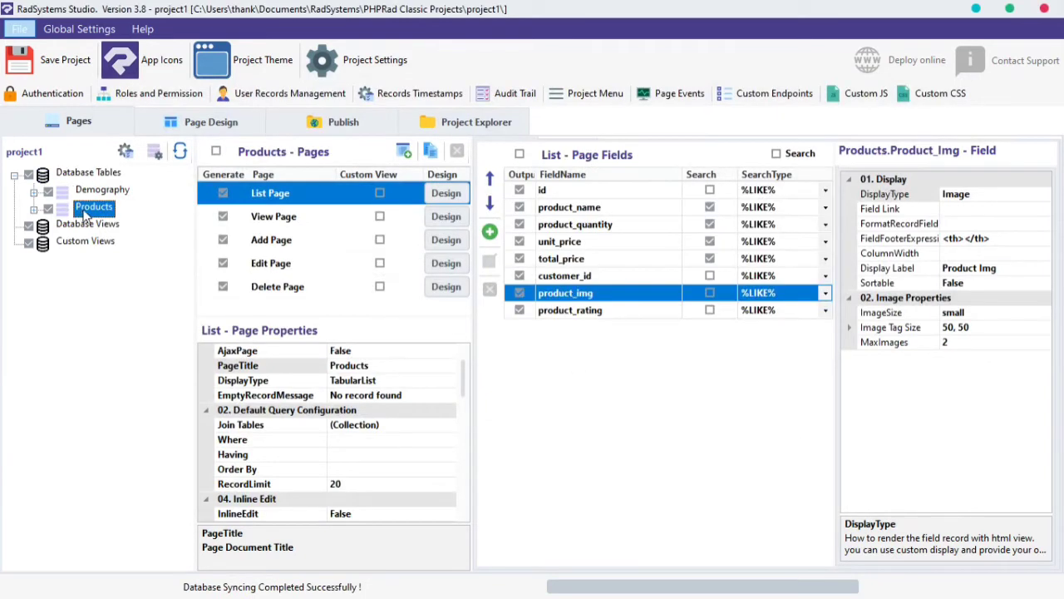
click(662, 315)
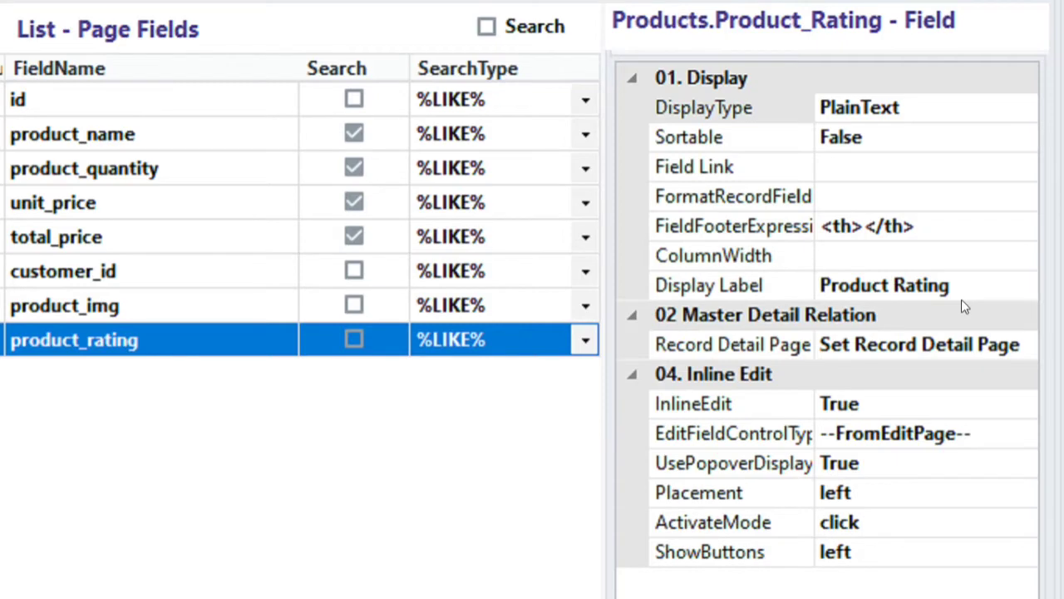
click(912, 113)
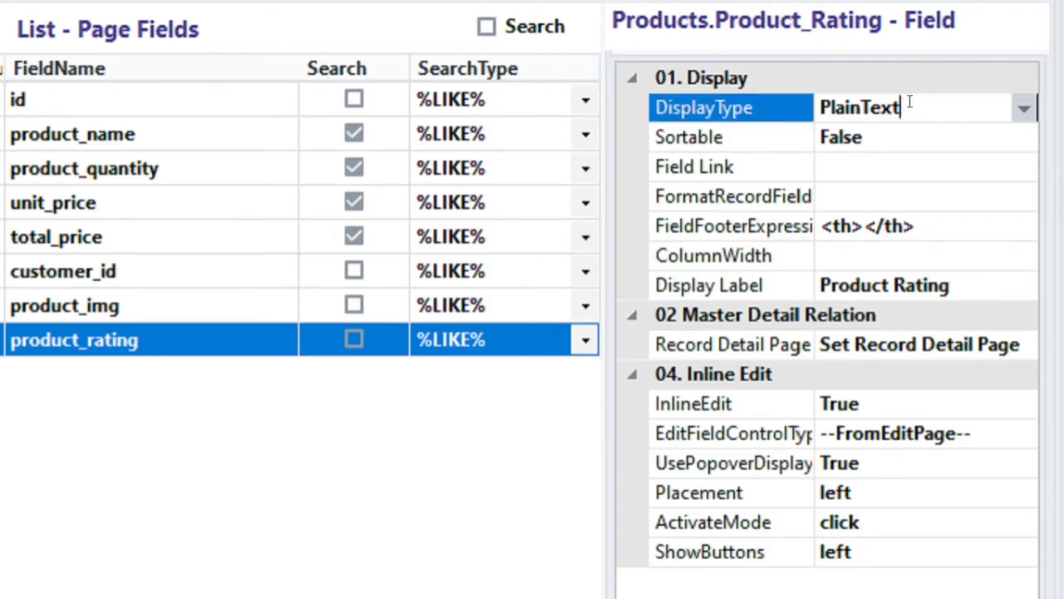
click(1027, 109)
click(835, 202)
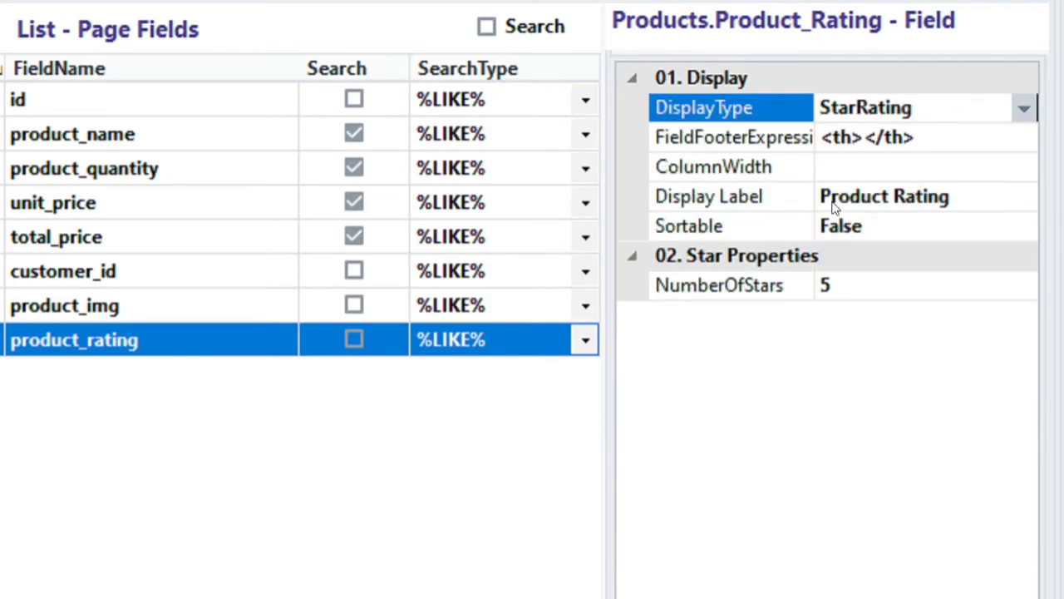
click(835, 283)
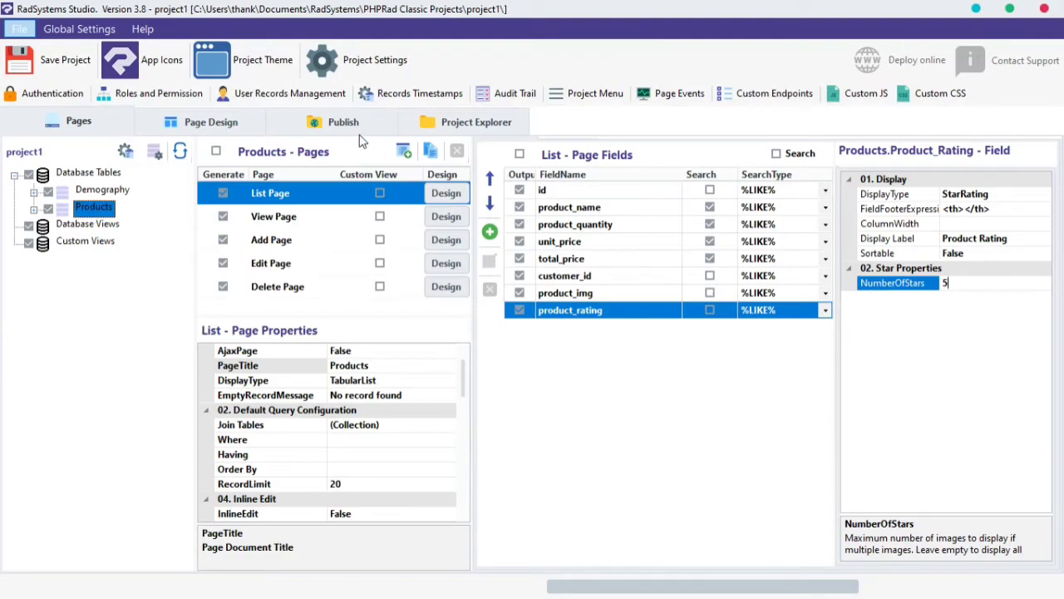
click(360, 139)
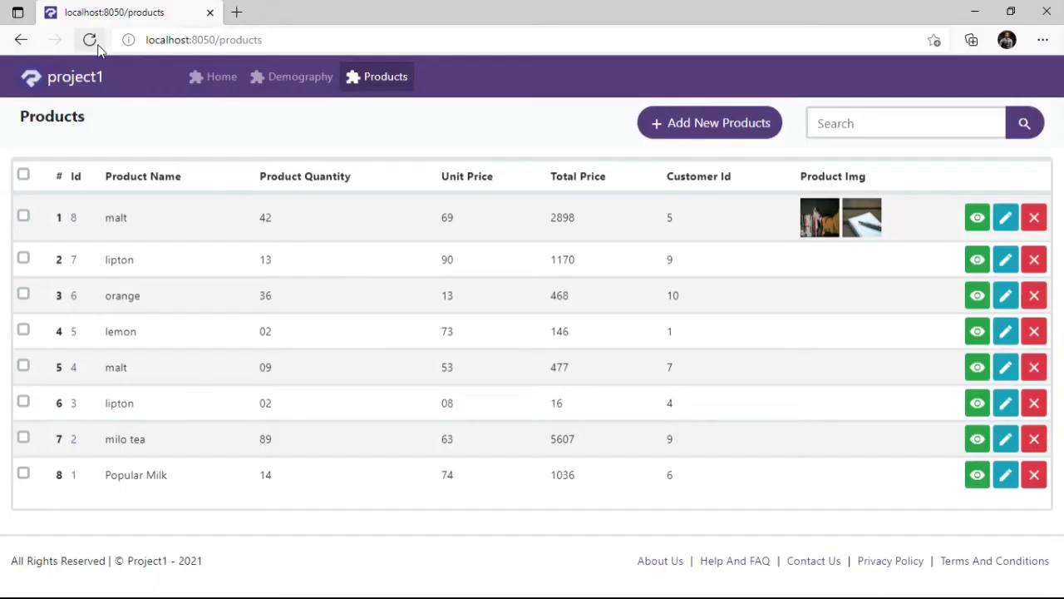
click(96, 46)
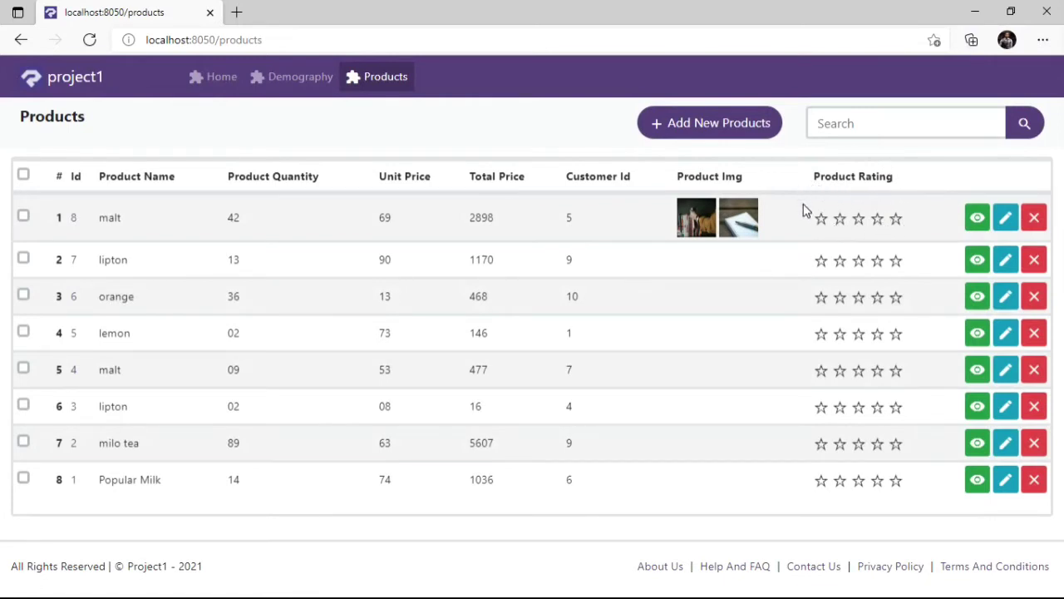
Edit the malt record with Id 8, set its Product Rating to 3 and update the record.
click(1006, 217)
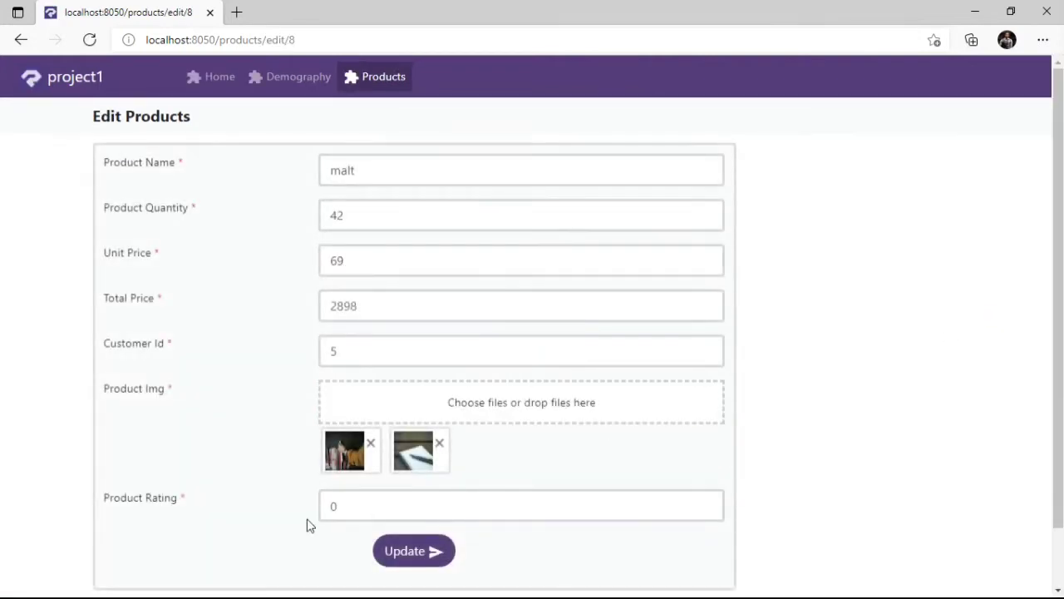
click(350, 510)
key(BackSpace)
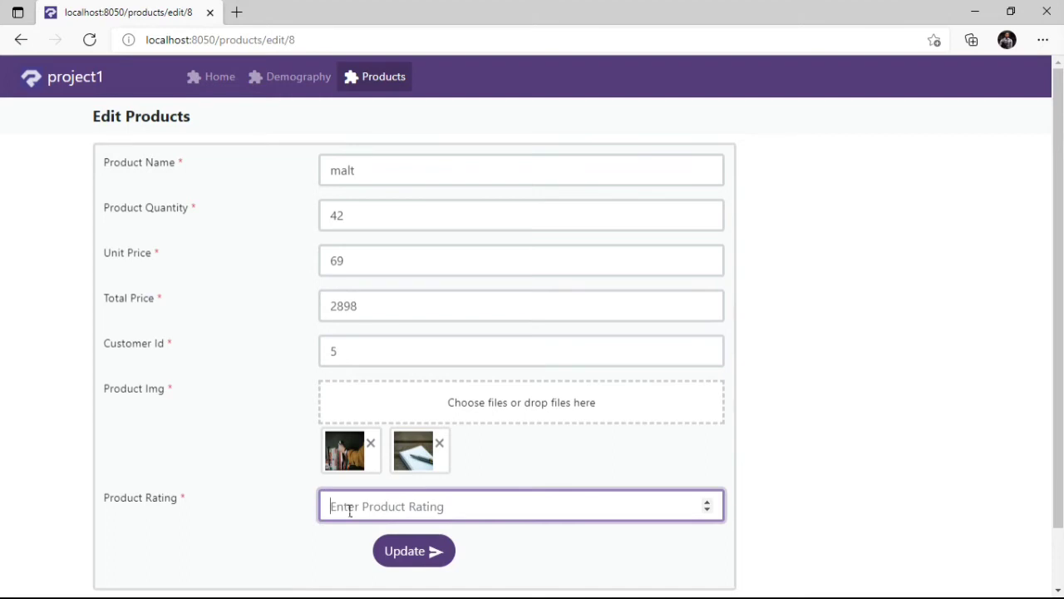
text(3)
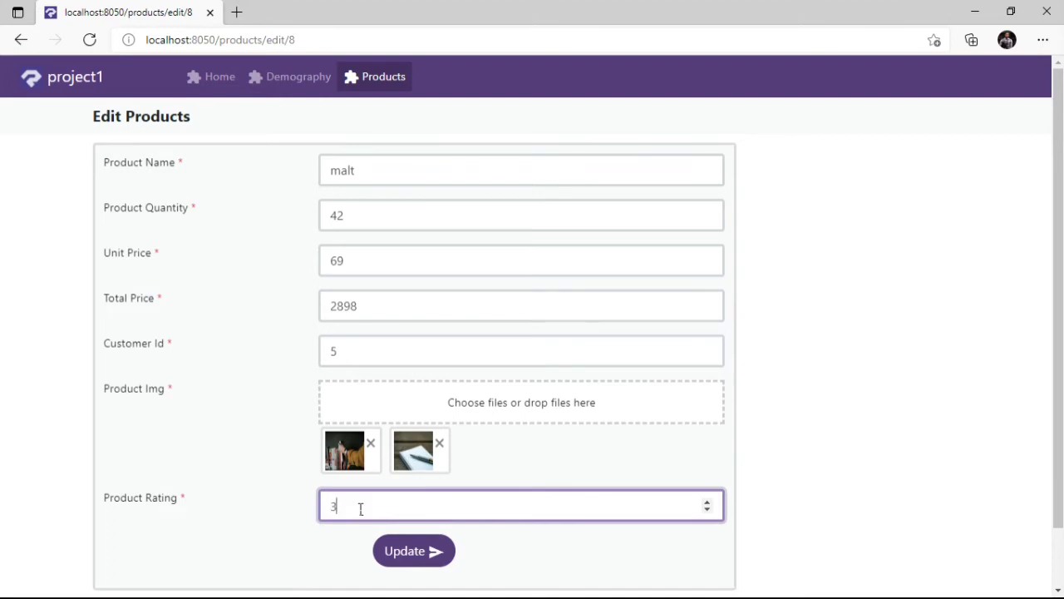
click(406, 557)
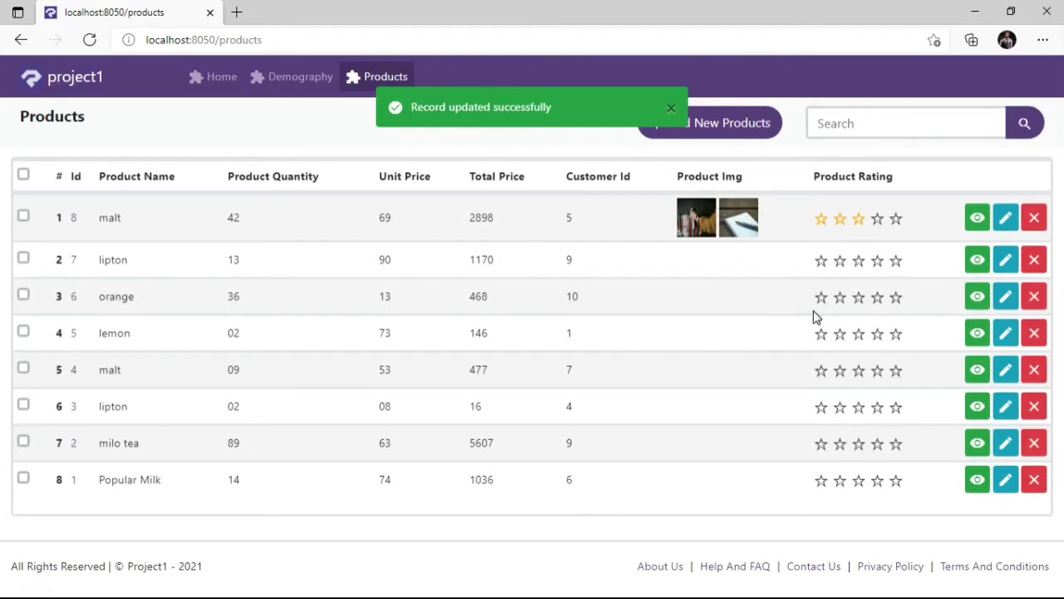
Return to RadSystems Studio, set product_rating's DisplayType to ProgressBar and preview the republished Products page in the browser.
click(975, 12)
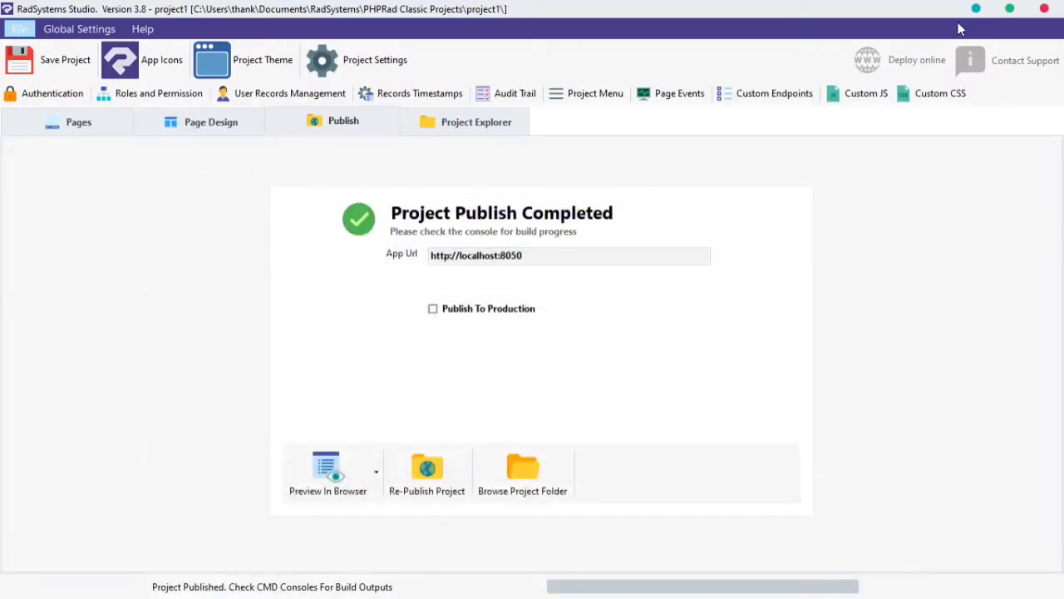
click(34, 125)
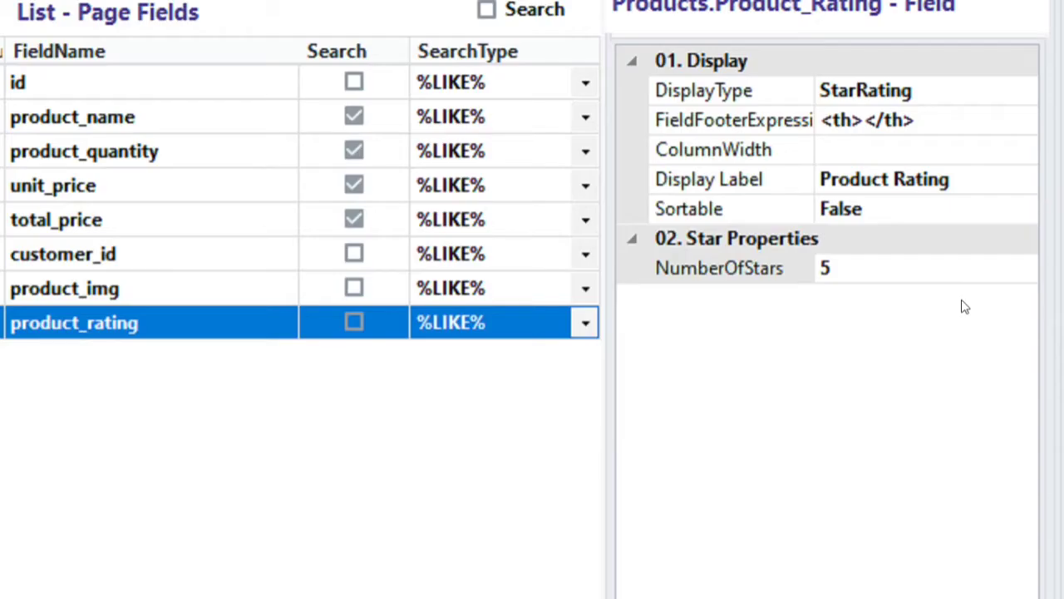
click(986, 88)
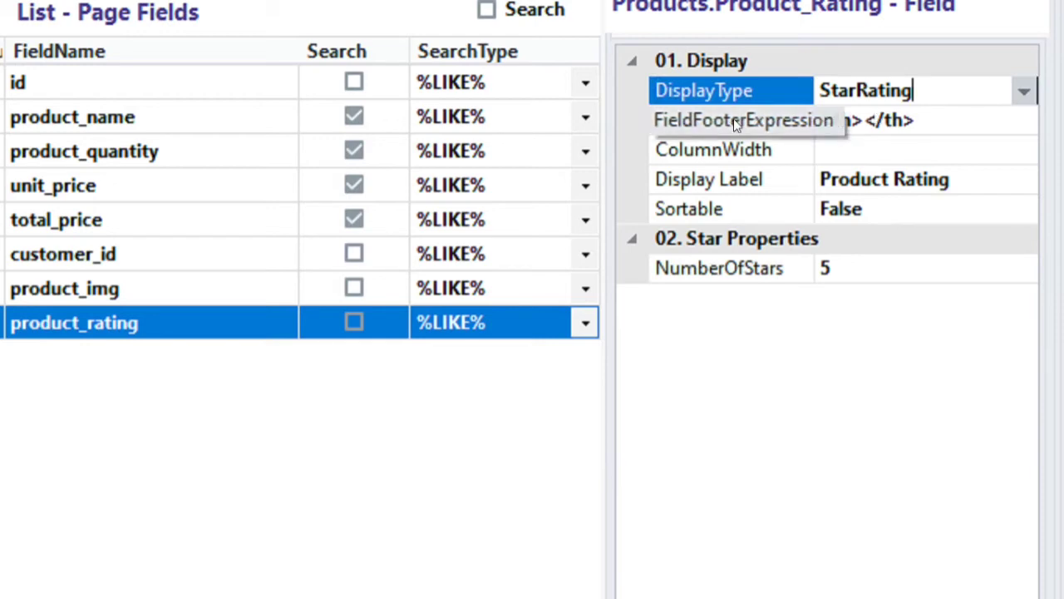
click(1024, 93)
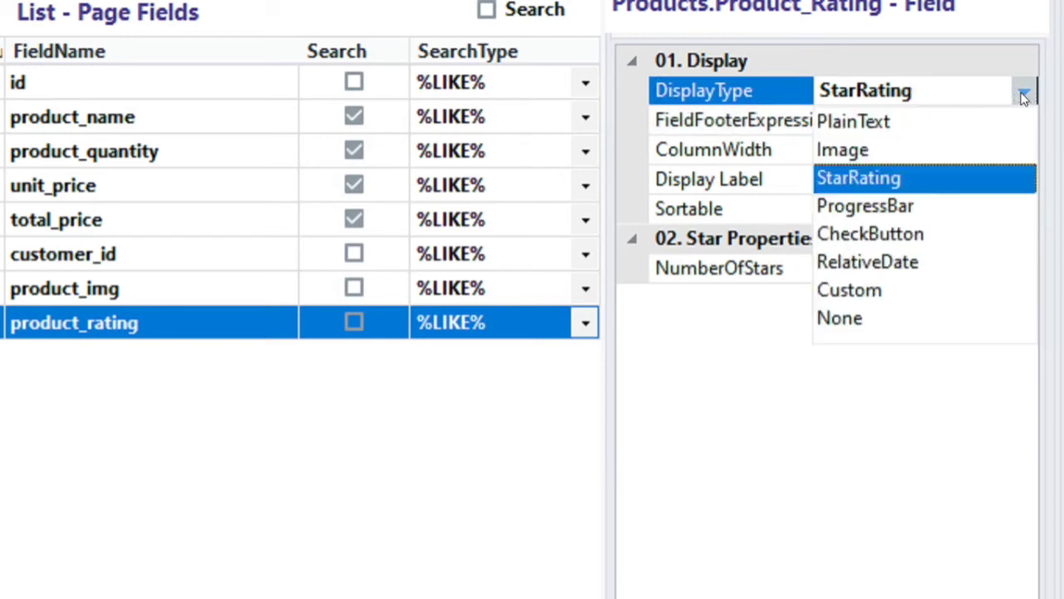
click(902, 208)
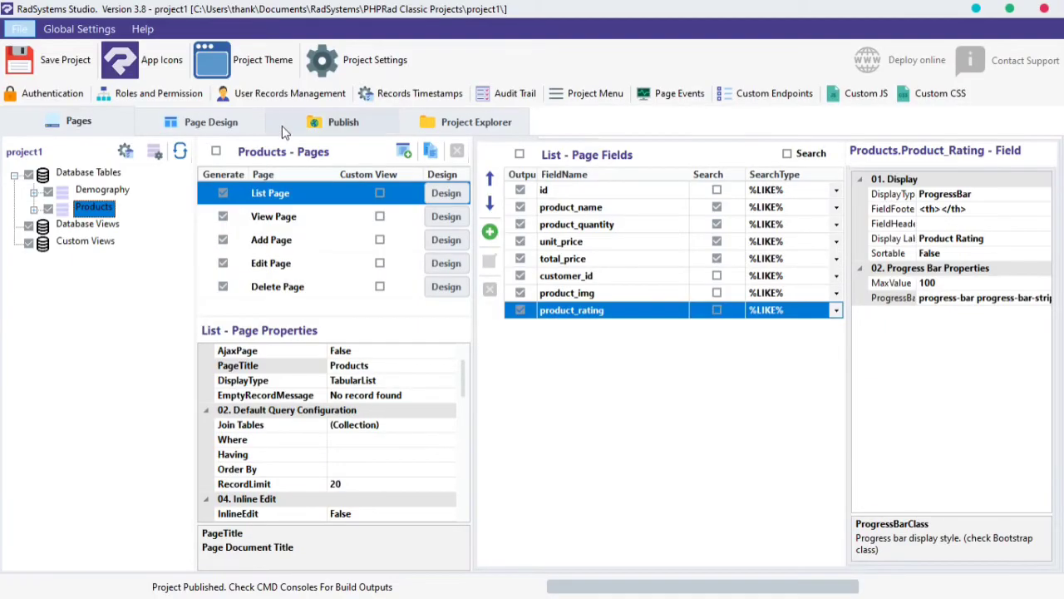
click(305, 125)
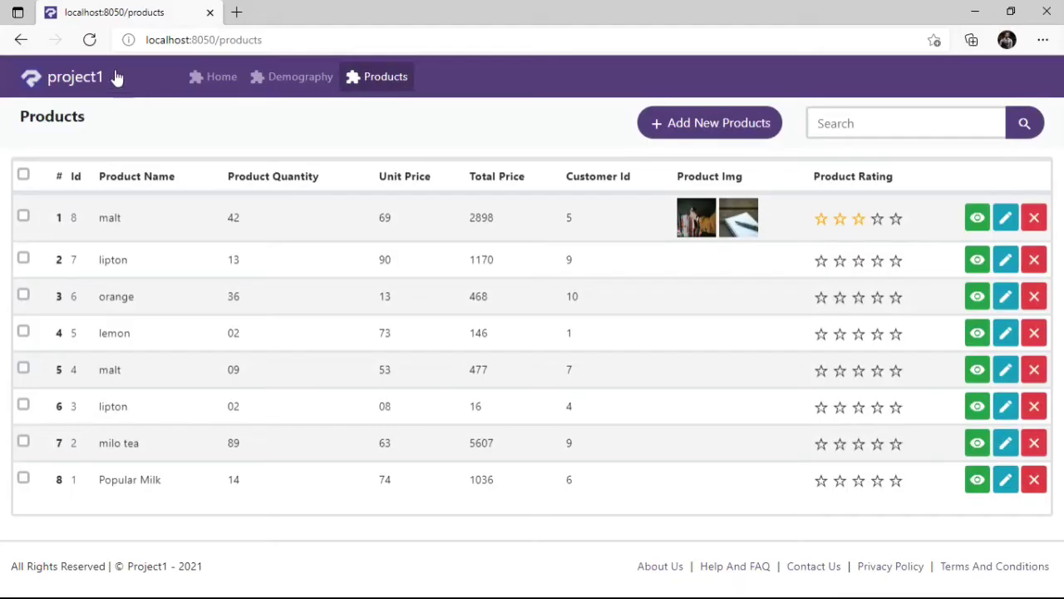
click(89, 40)
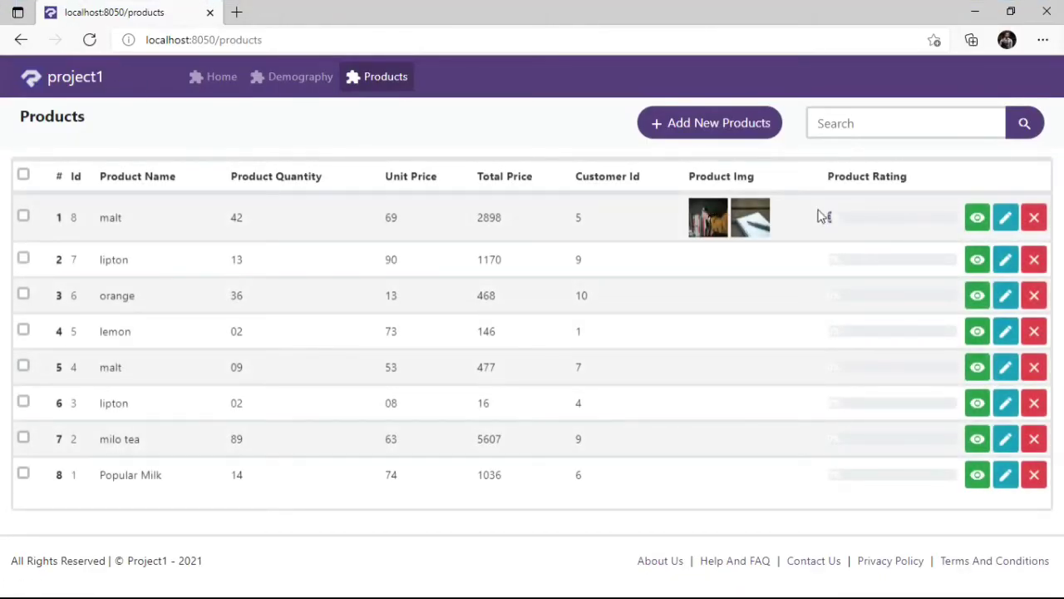
Edit the malt record with Id 8, set its Product Rating to 75 and update the record.
mouse_move(835, 219)
mouse_move(863, 264)
click(1005, 217)
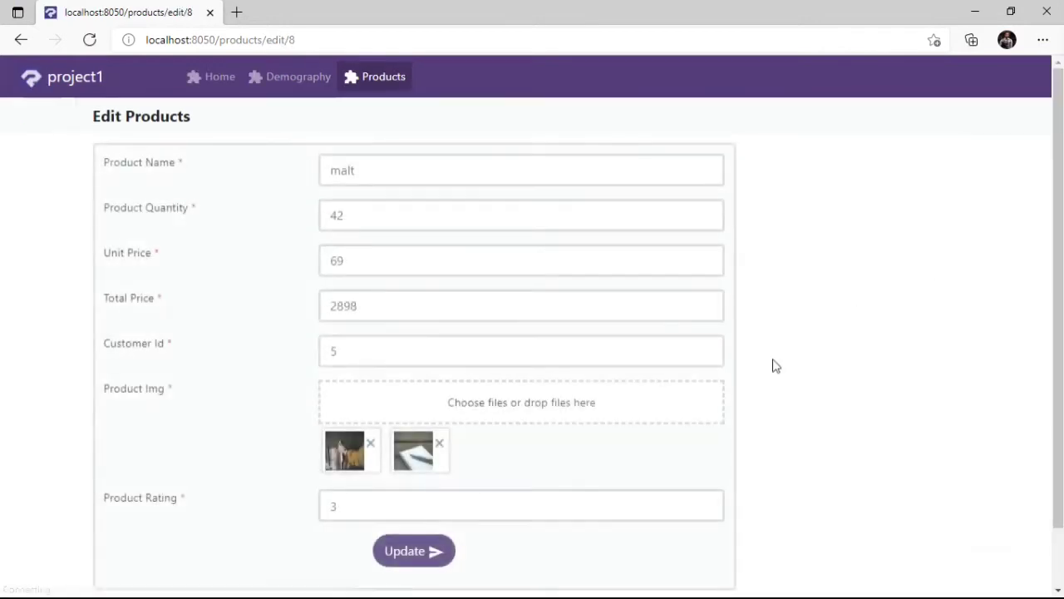
click(430, 506)
key(BackSpace)
text(7)
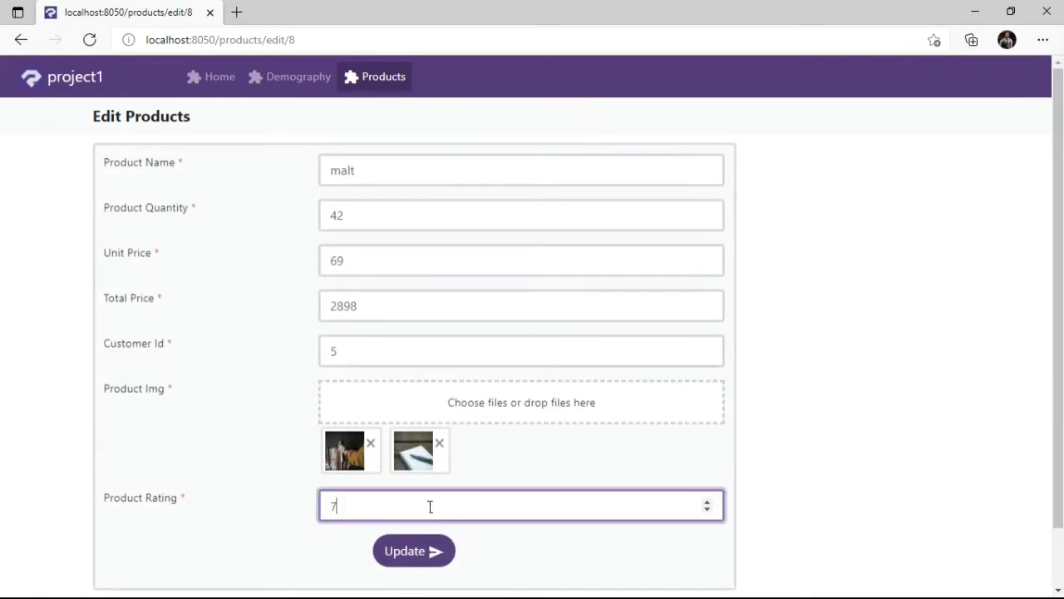
text(5)
click(418, 553)
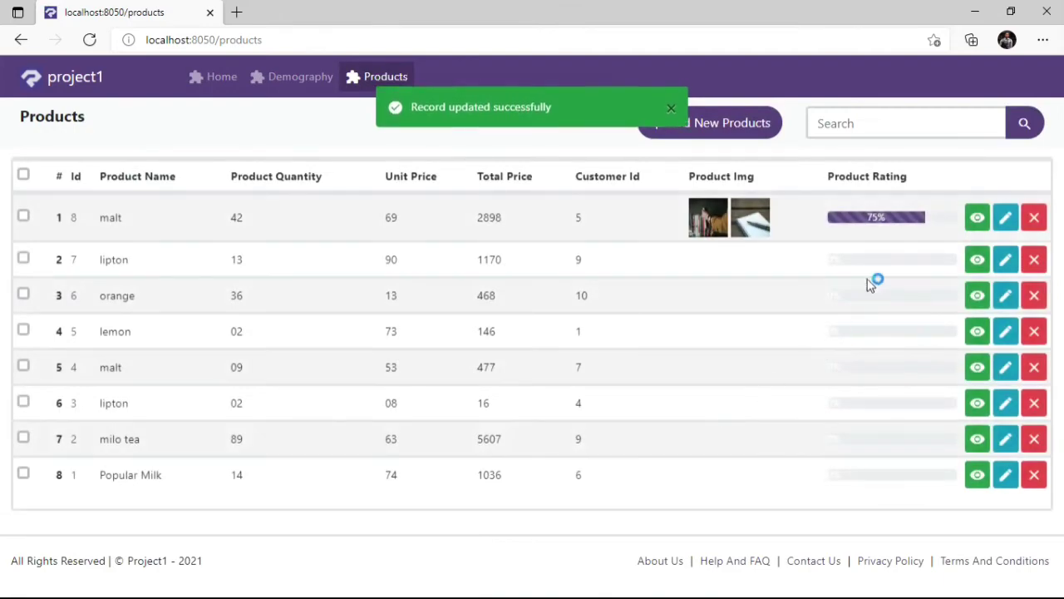
Review the remaining DisplayType options for the product_rating field in RadSystems Studio.
mouse_move(853, 223)
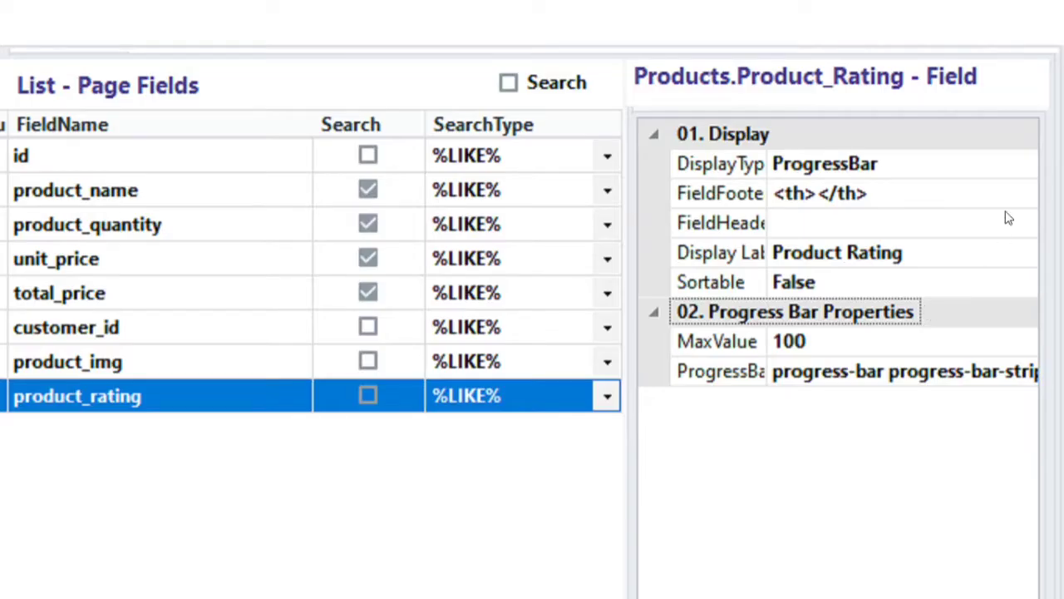
click(1019, 161)
click(1021, 164)
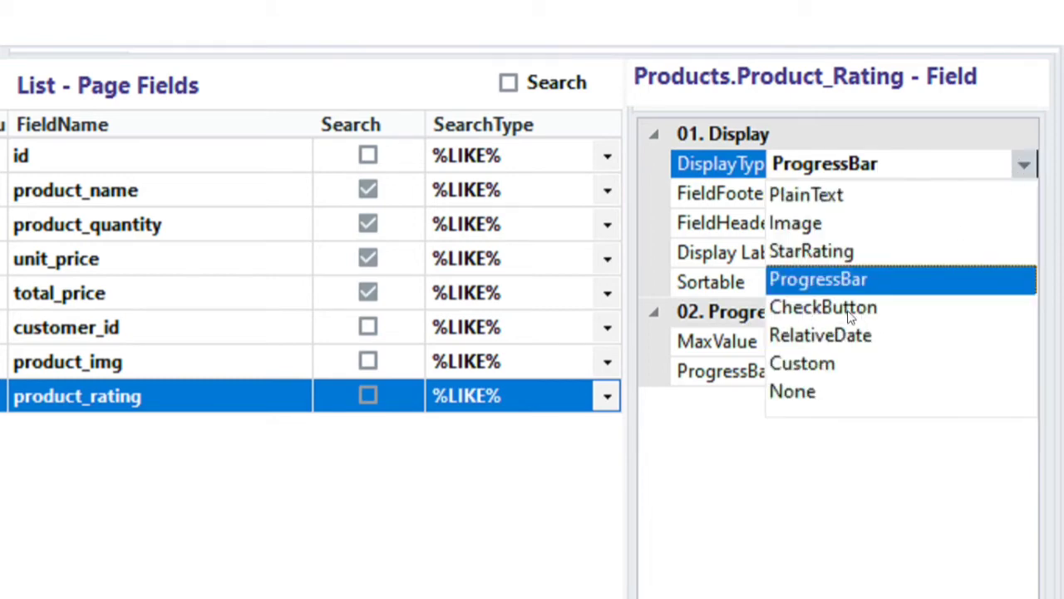
click(1024, 169)
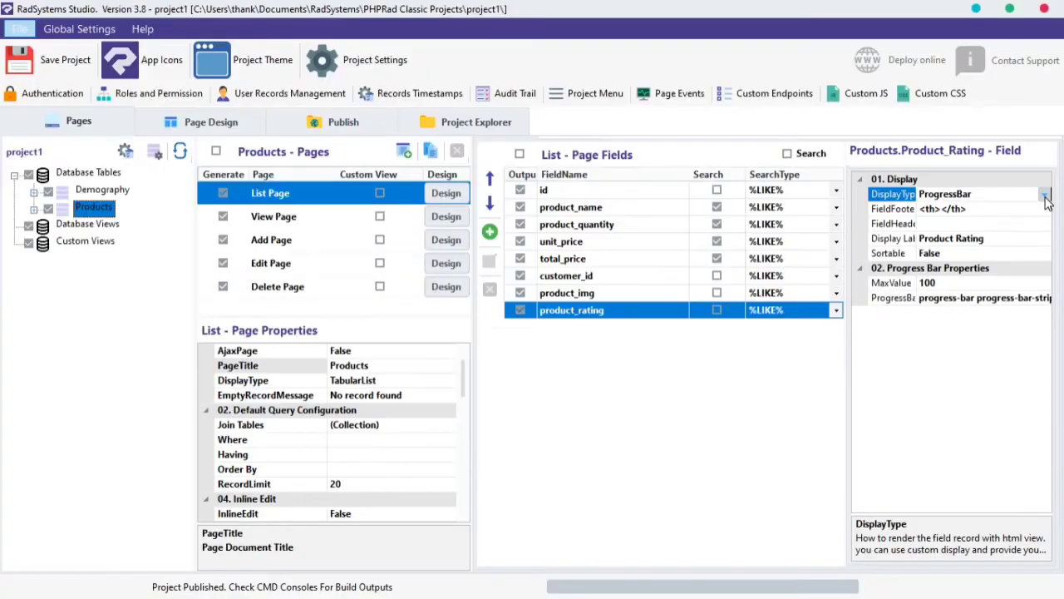
Open the project database manager and add a field named status to the Products table.
click(154, 153)
click(162, 236)
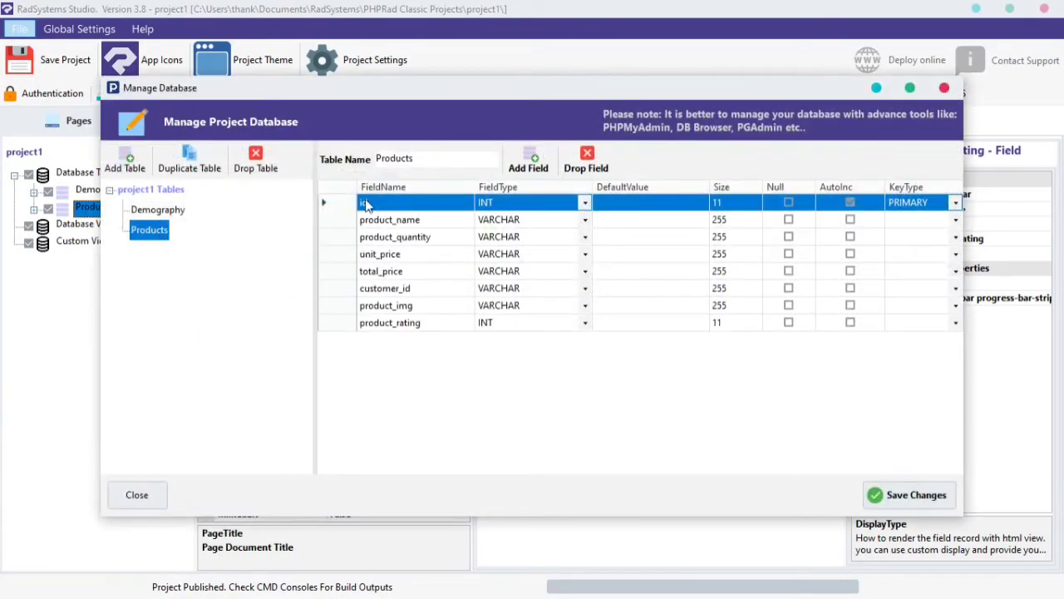
click(529, 162)
click(425, 340)
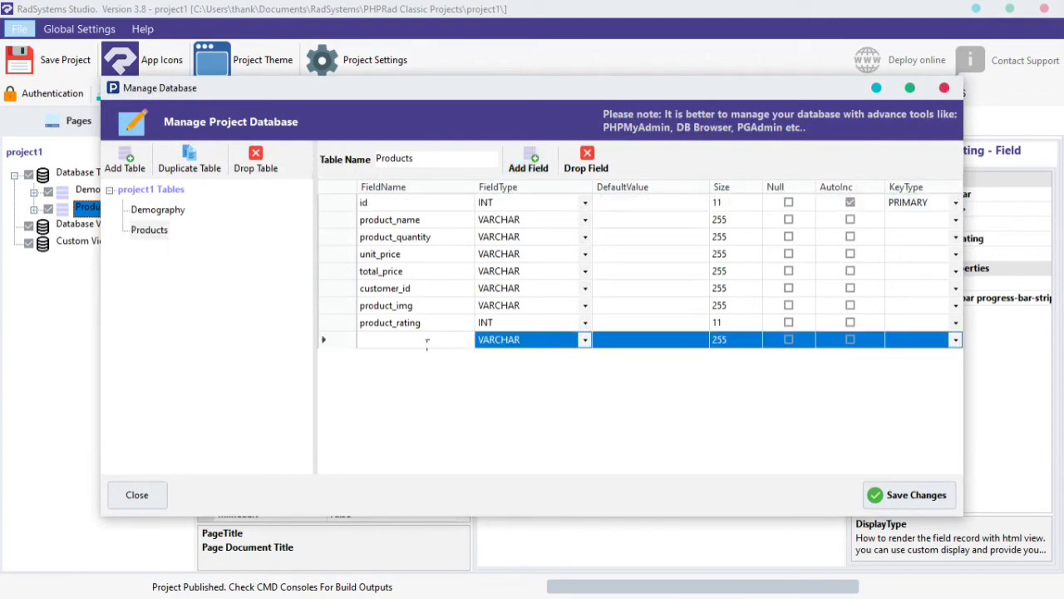
key(BackSpace)
text(status)
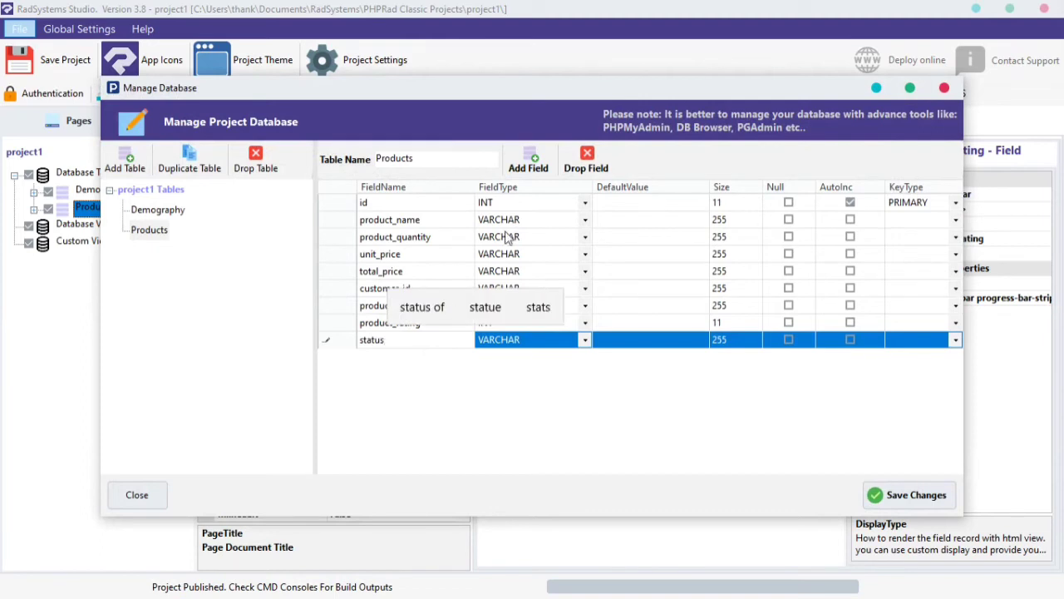
Add two blank fields below status in the Products table and save the database changes.
click(528, 162)
click(444, 357)
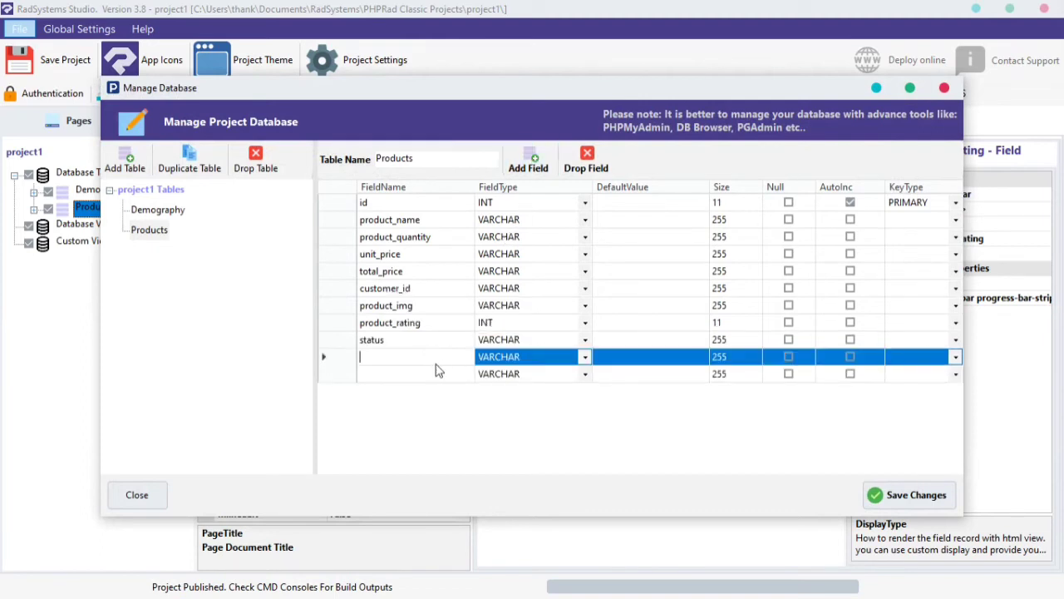
click(914, 496)
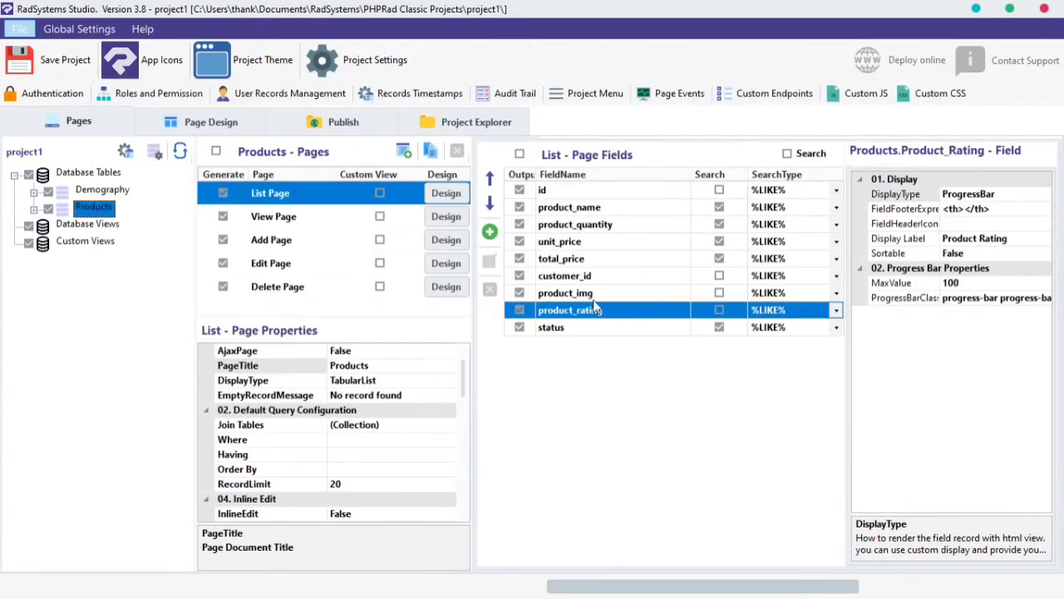
Set the status field's DisplayType to CheckButton on the Products List page.
click(640, 327)
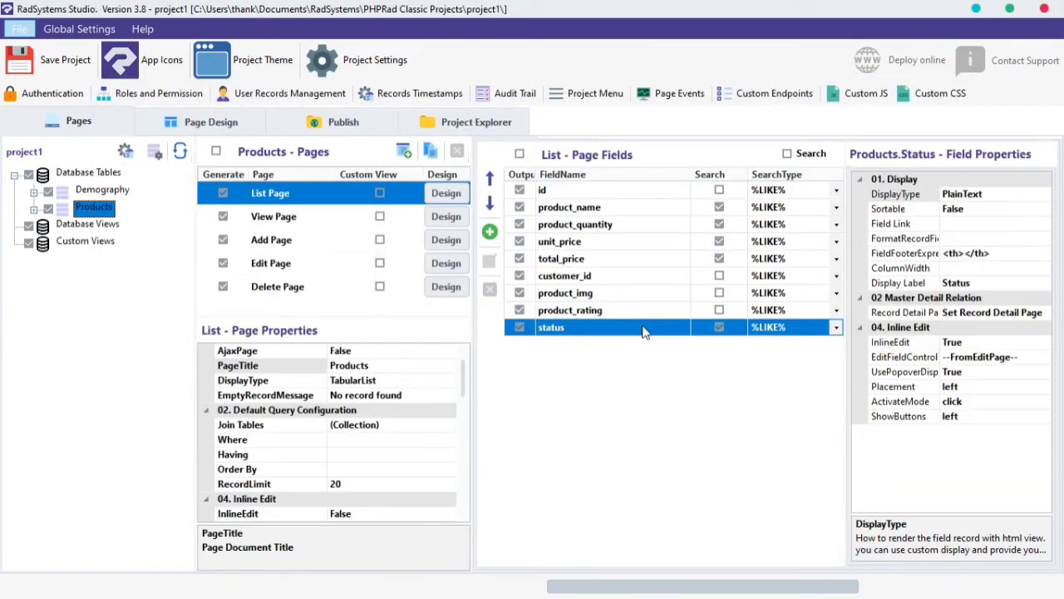
click(1042, 194)
click(1043, 193)
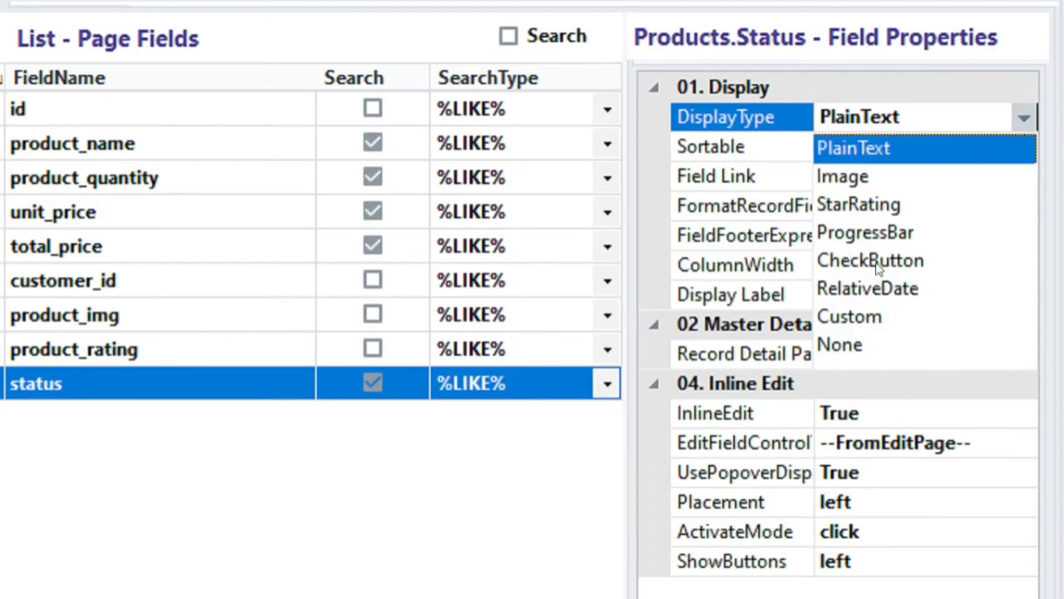
click(871, 260)
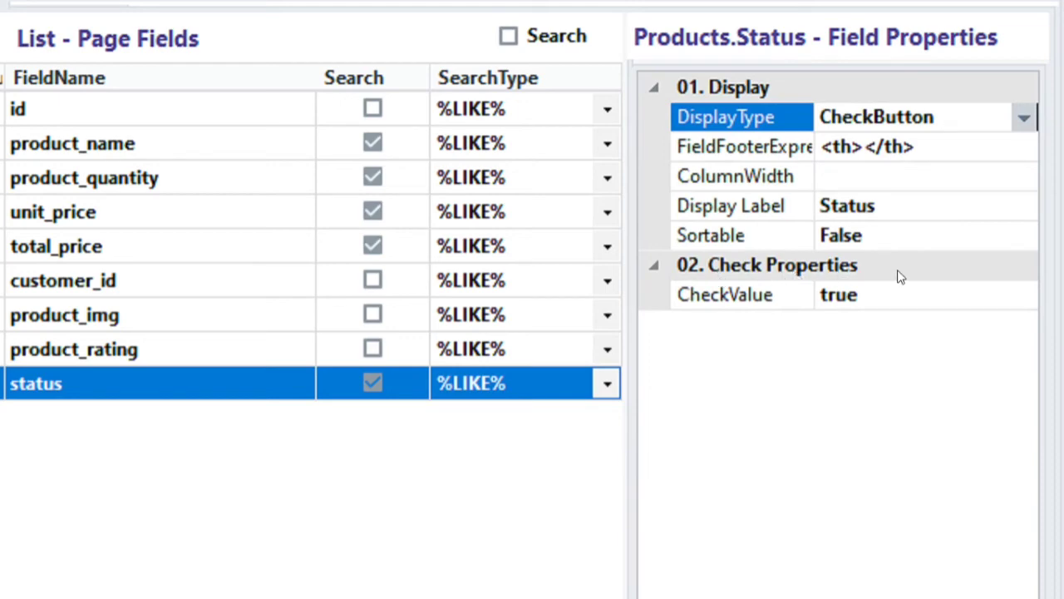
Inspect the status field's CheckValue property and publish the project.
click(726, 298)
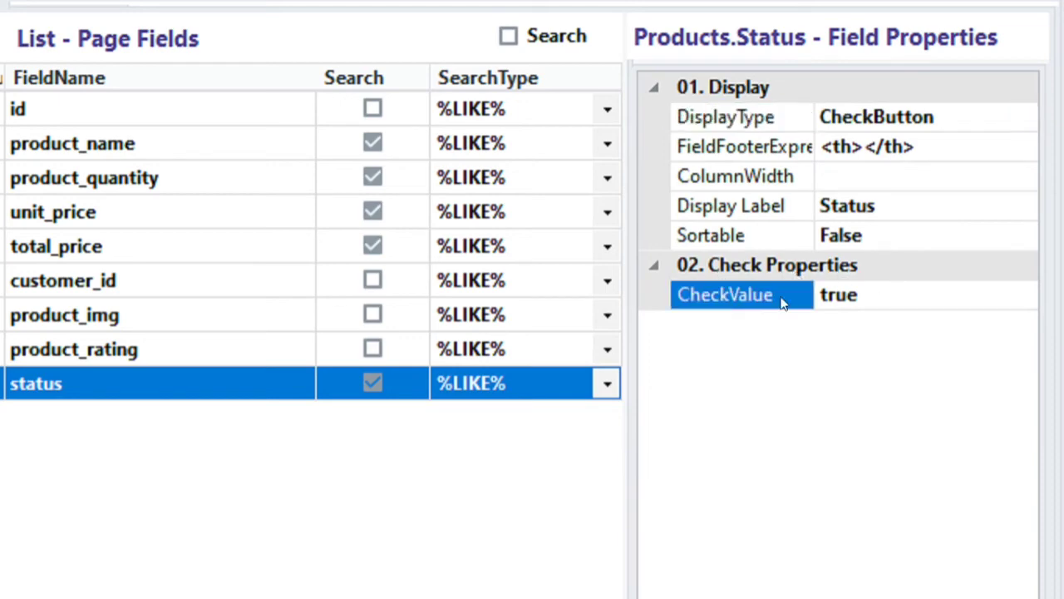
drag(857, 295, 802, 296)
click(837, 361)
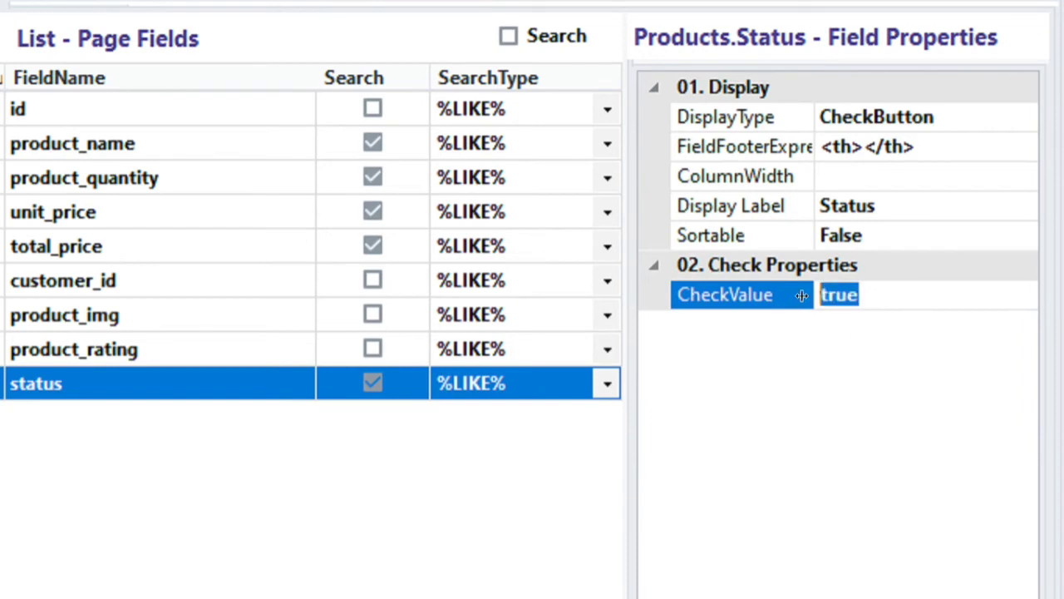
click(804, 356)
click(331, 129)
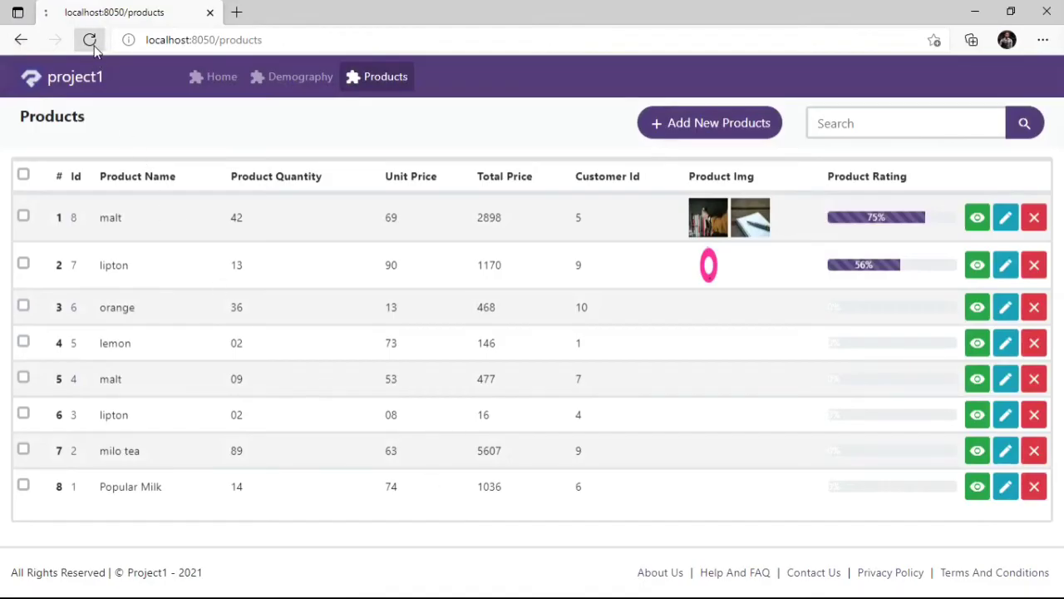
Reload the Products page, enter true as the Status of the malt record with Id 8, and update the record.
click(90, 39)
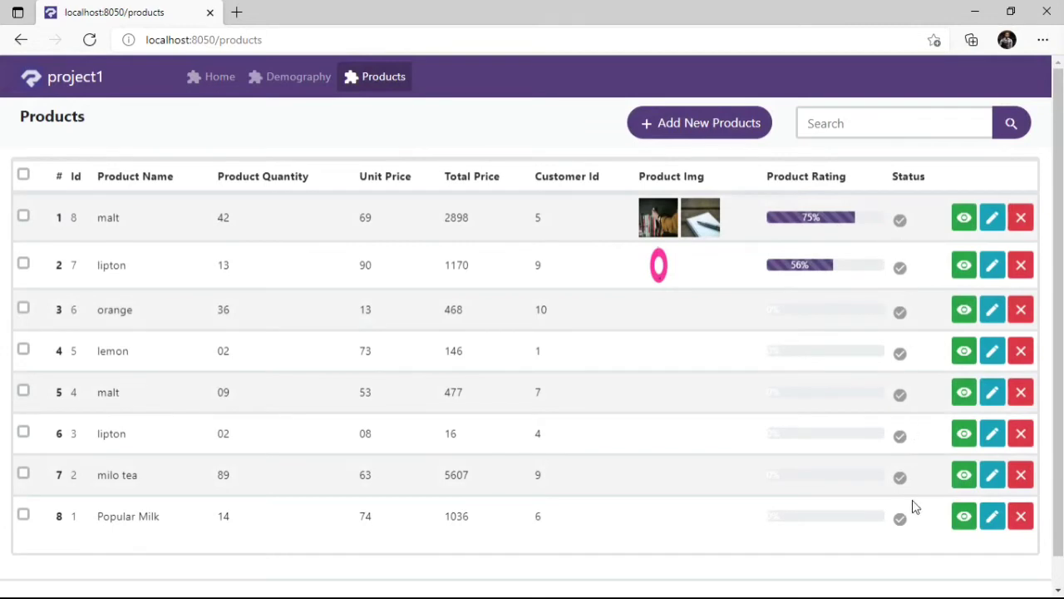
click(993, 218)
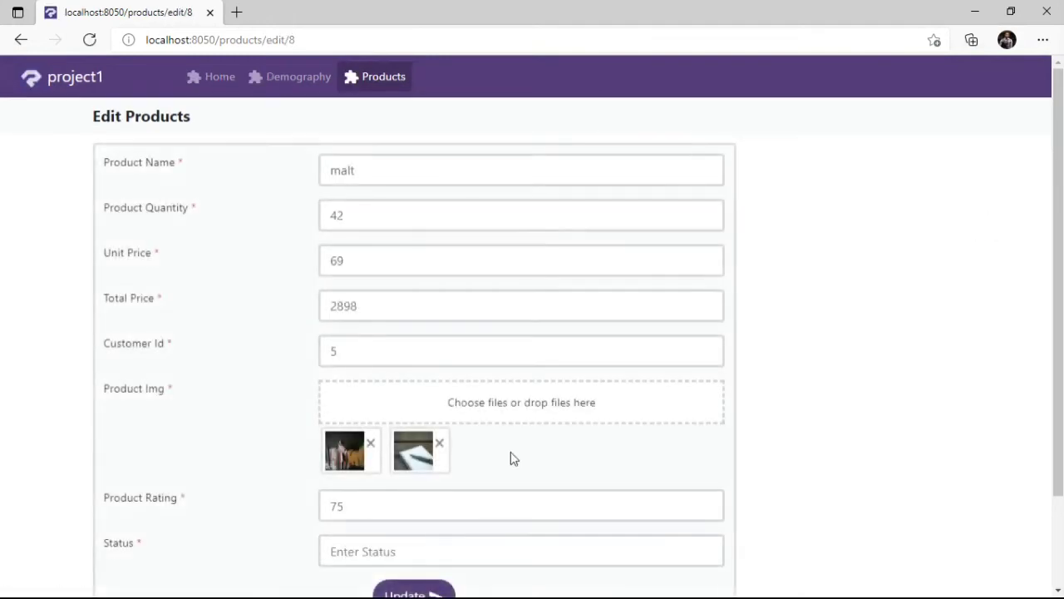
scroll(510, 458, down, 2)
click(428, 444)
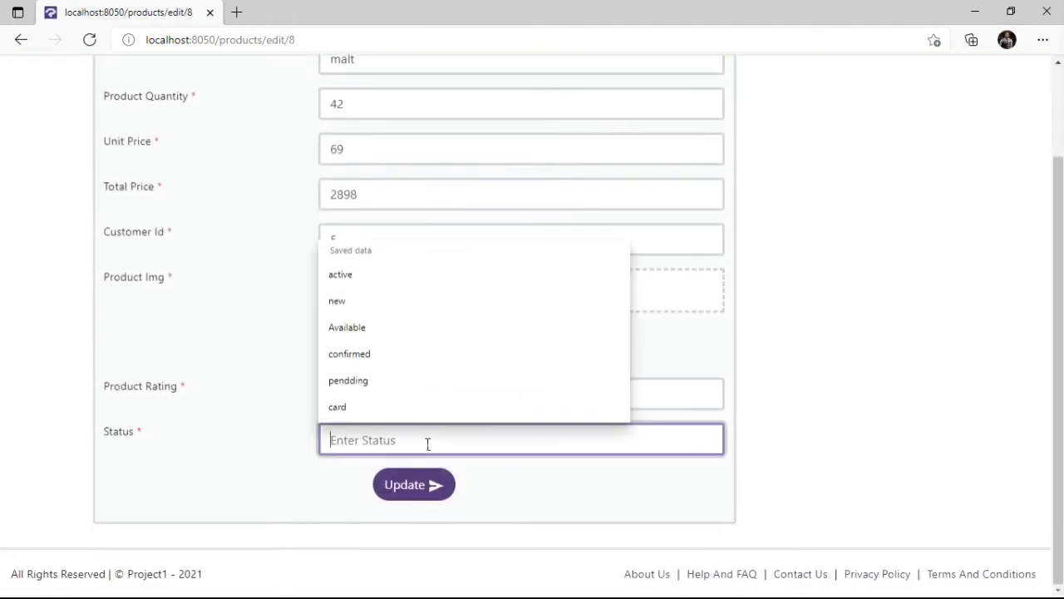
text(true)
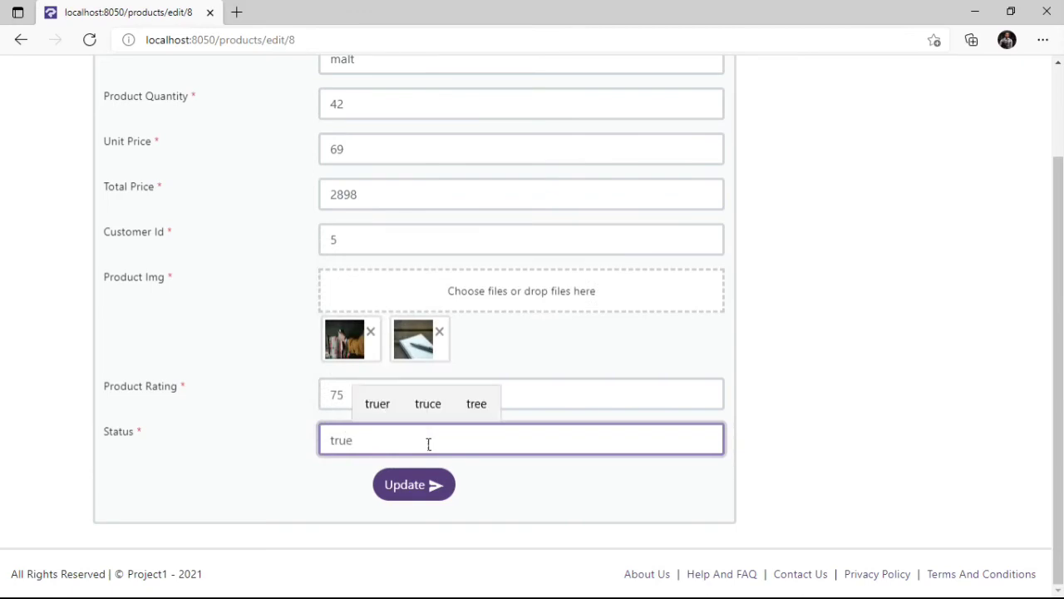
click(419, 486)
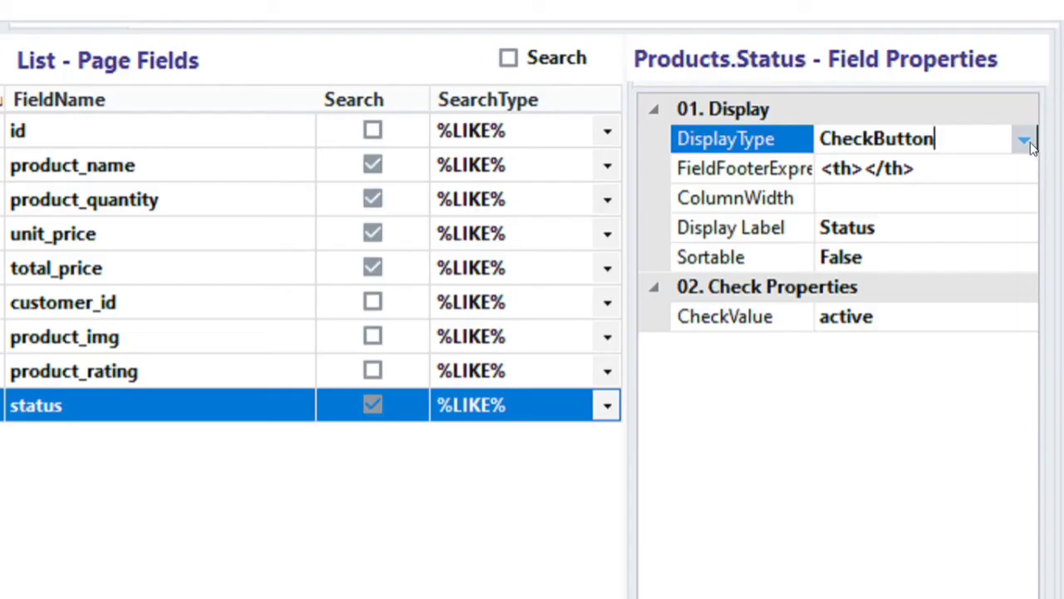
click(1025, 141)
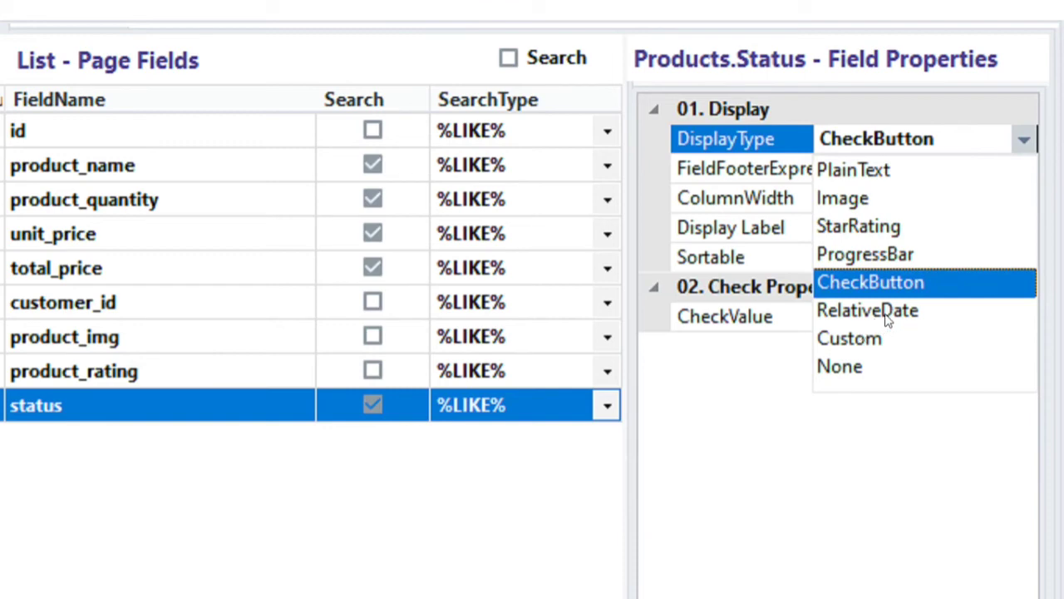
click(684, 377)
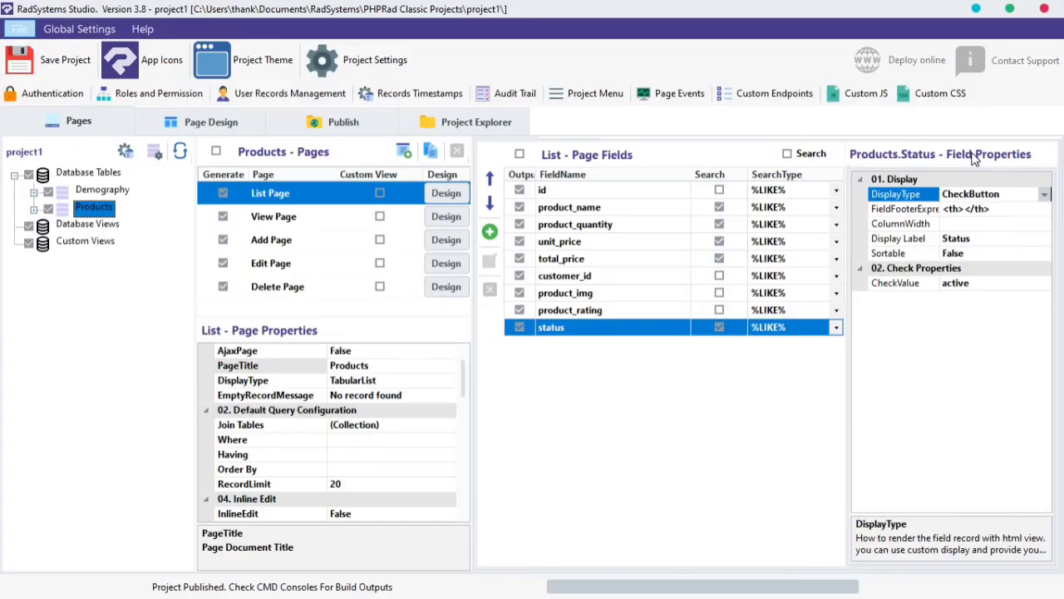
Open the project database manager and add a field named datetime to the Products table.
click(155, 152)
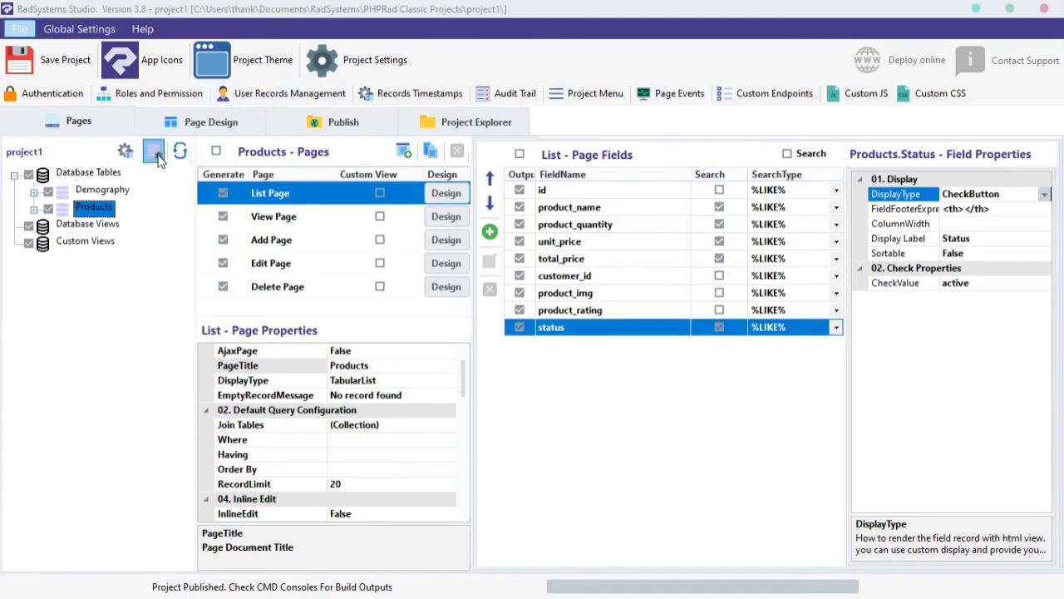
click(150, 233)
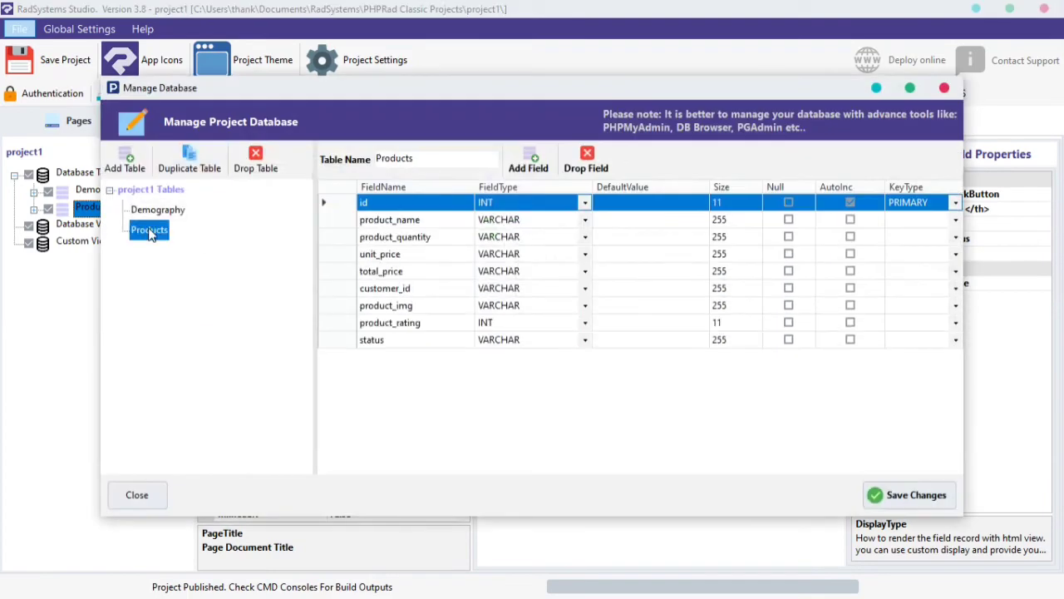
click(530, 163)
click(397, 363)
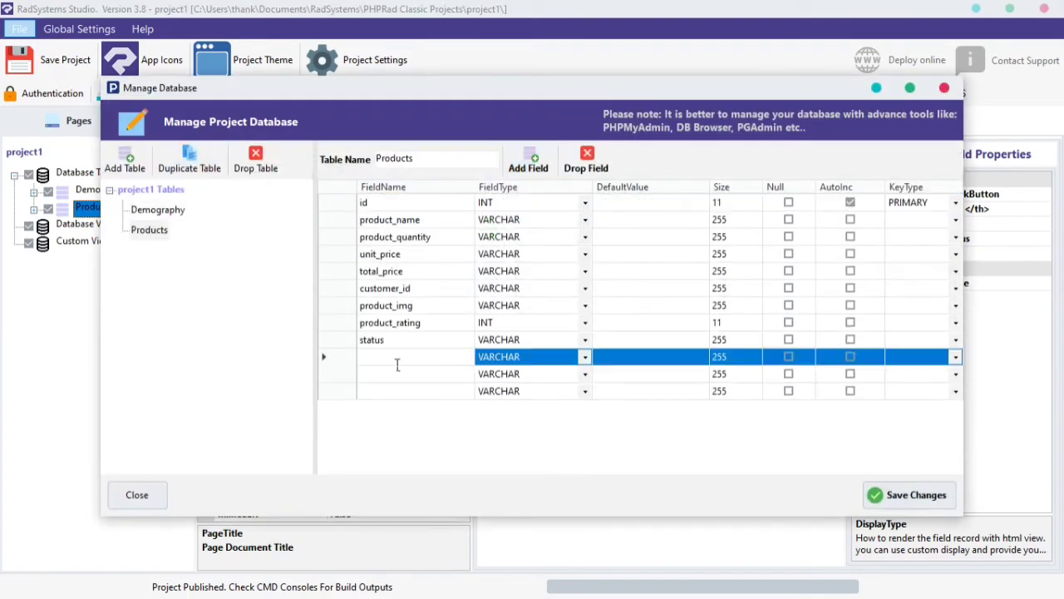
text(date)
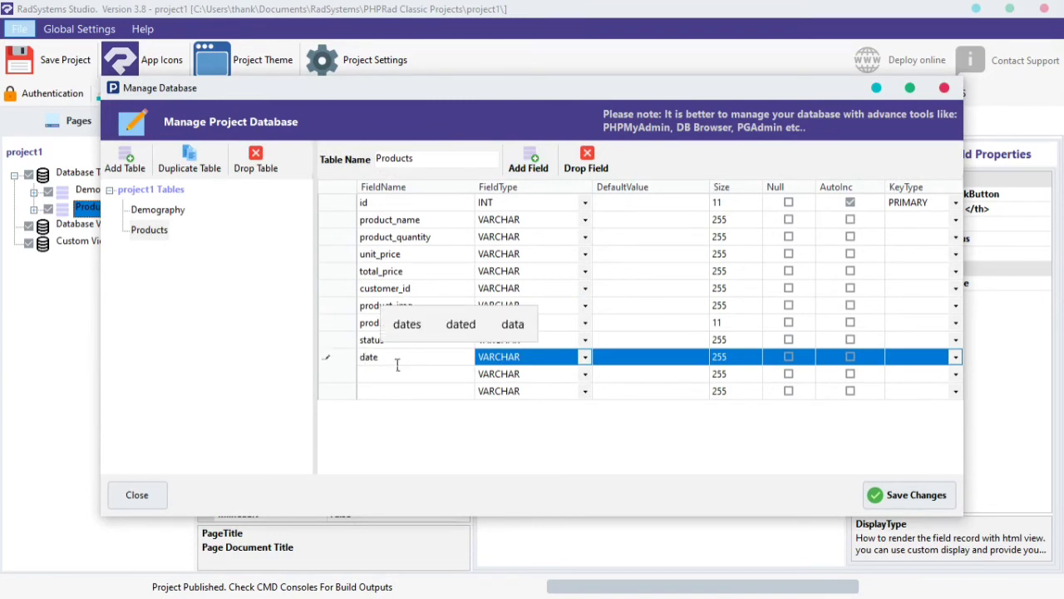
text(time)
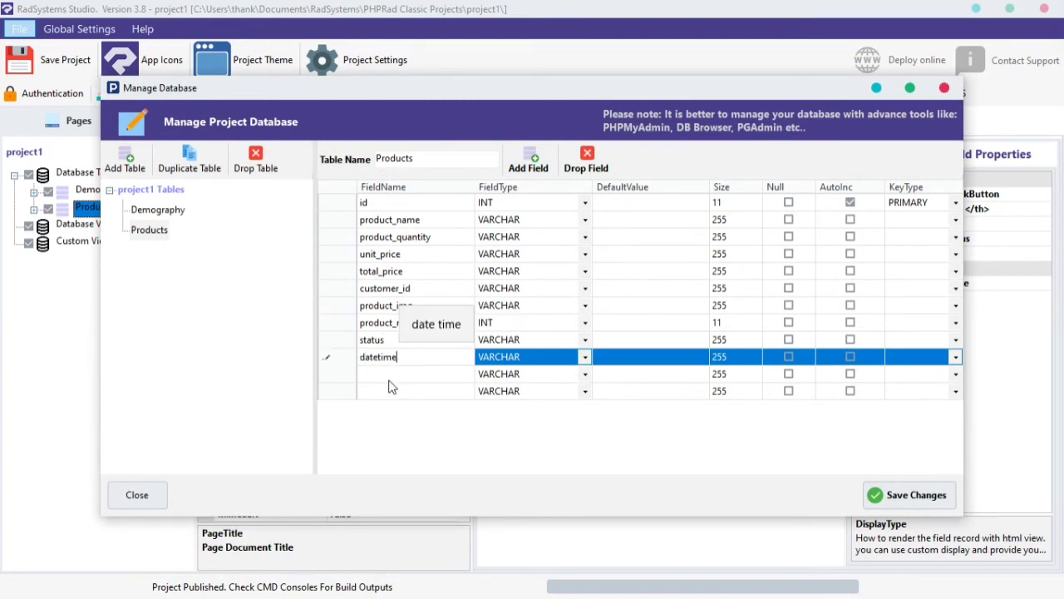
Add another blank field below datetime in the Products table and save the database changes.
click(389, 381)
click(528, 158)
click(416, 407)
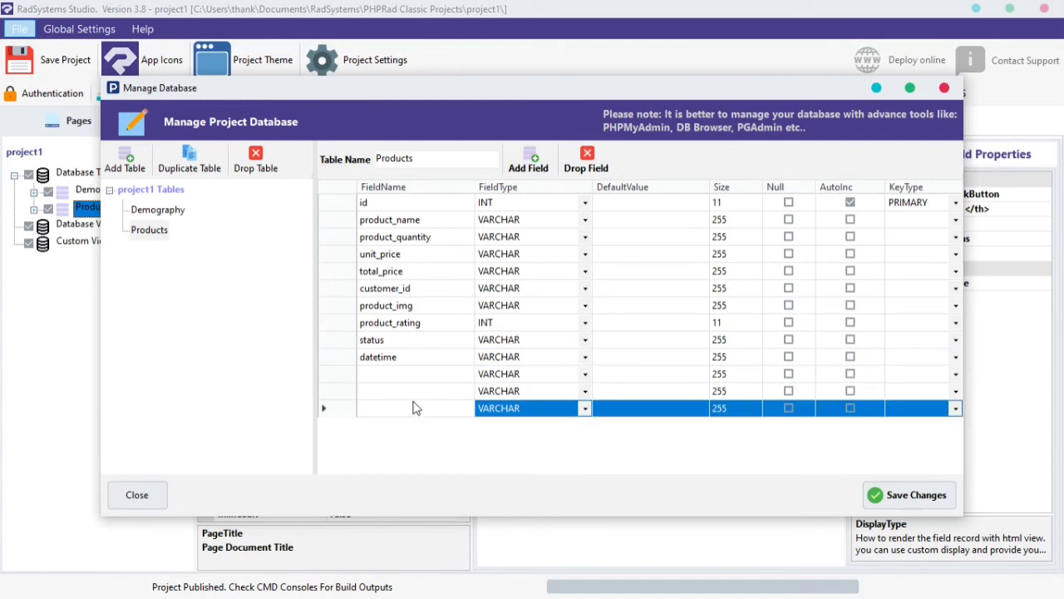
click(914, 495)
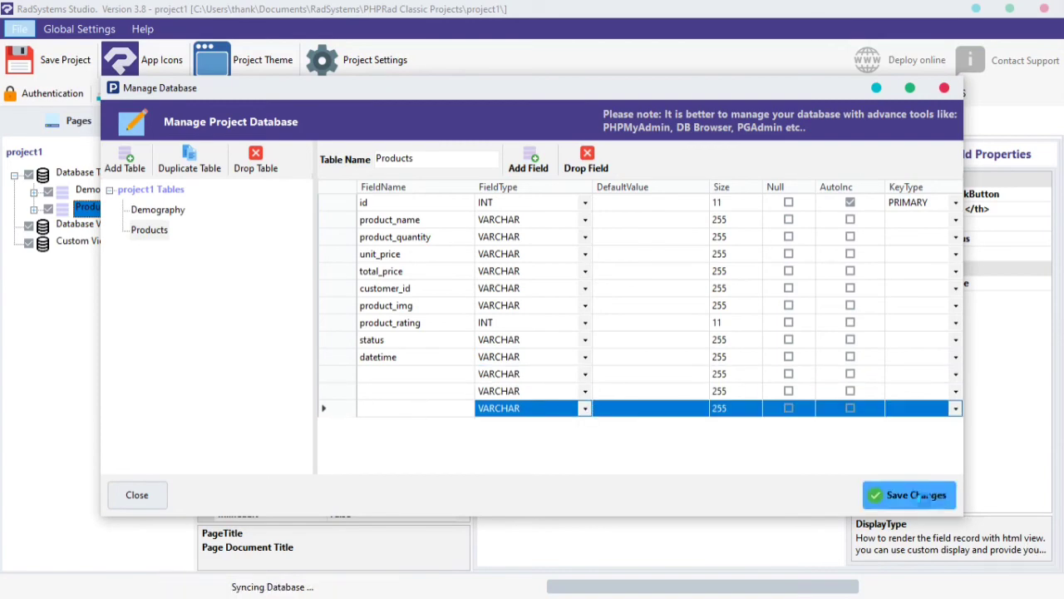
Set the datetime field's DisplayType to RelativeDate on the Products List page and publish the project.
click(634, 347)
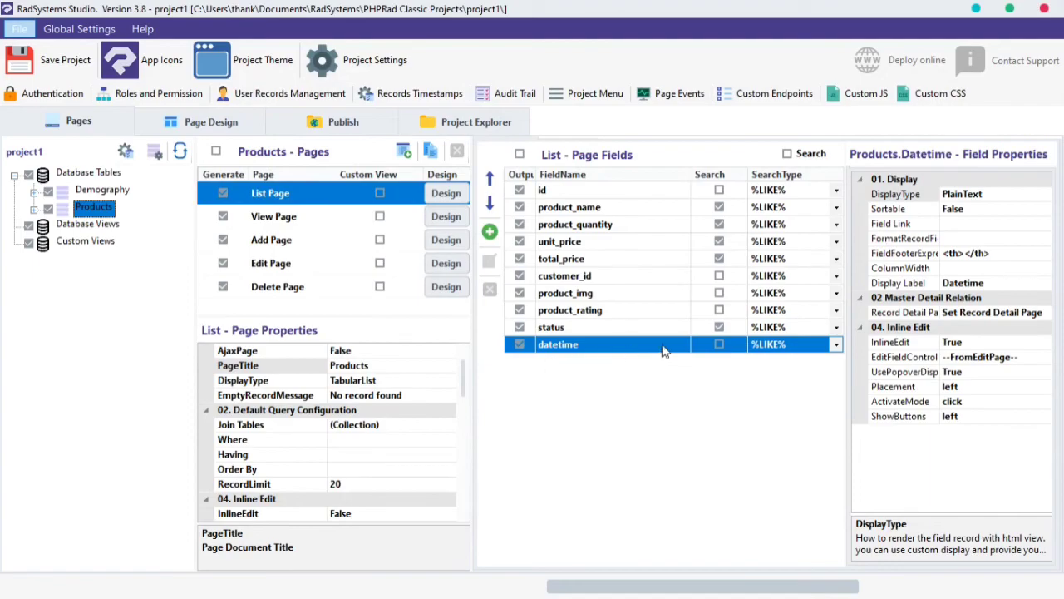
click(1031, 190)
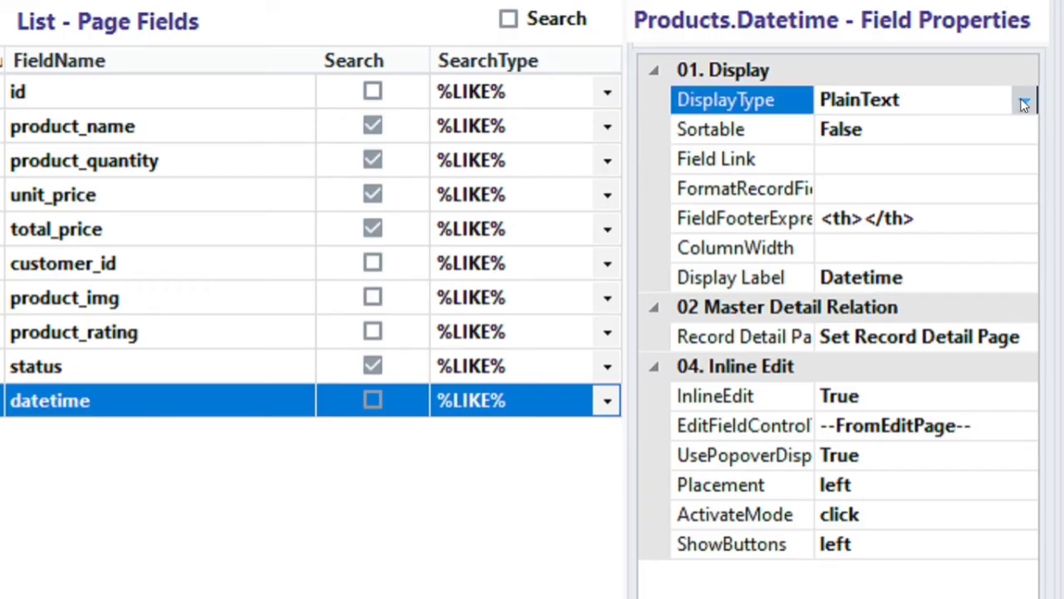
click(1024, 101)
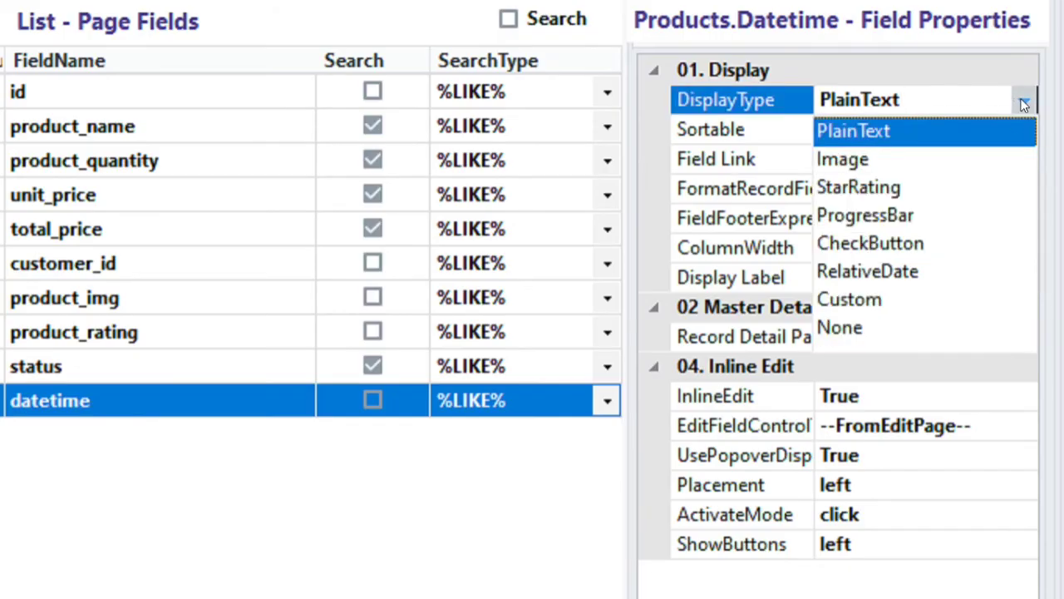
click(895, 277)
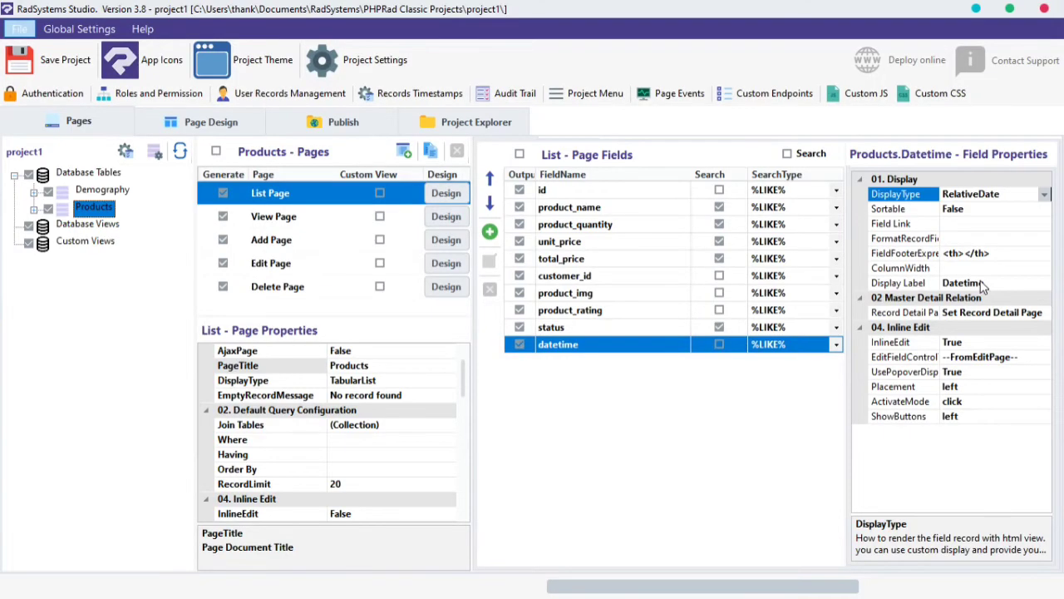
click(341, 133)
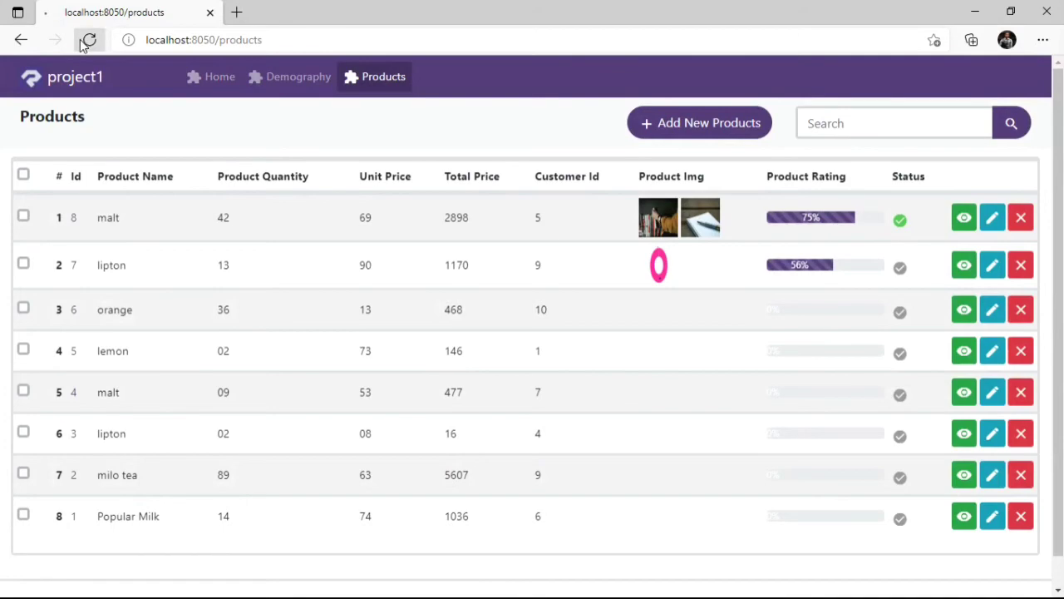
Reload the published Products page and update the malt record with Id 8 with the Datetime June 9, 2021 - 12:00.
click(87, 40)
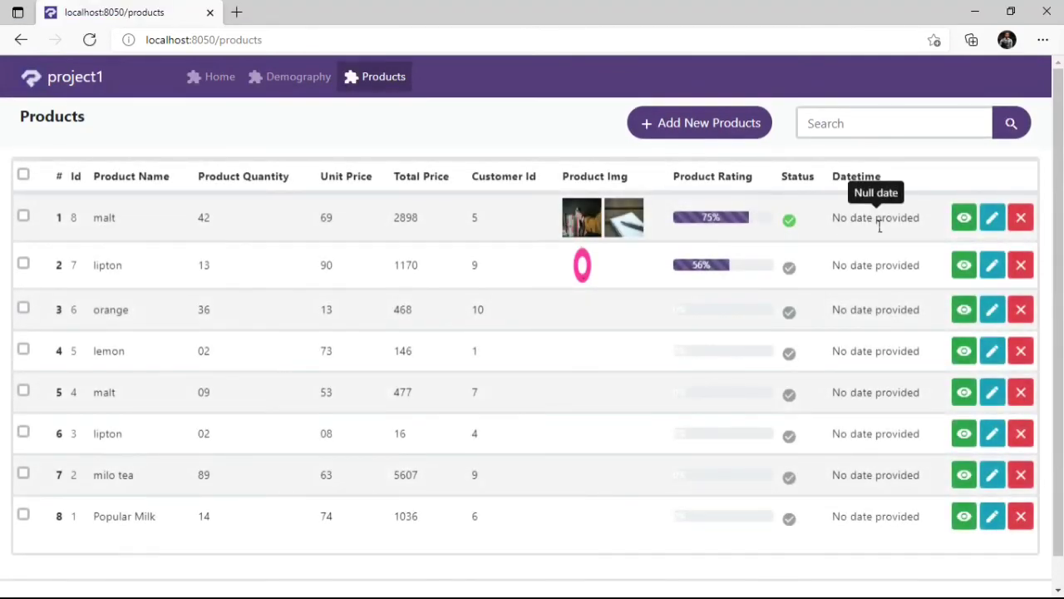
click(994, 229)
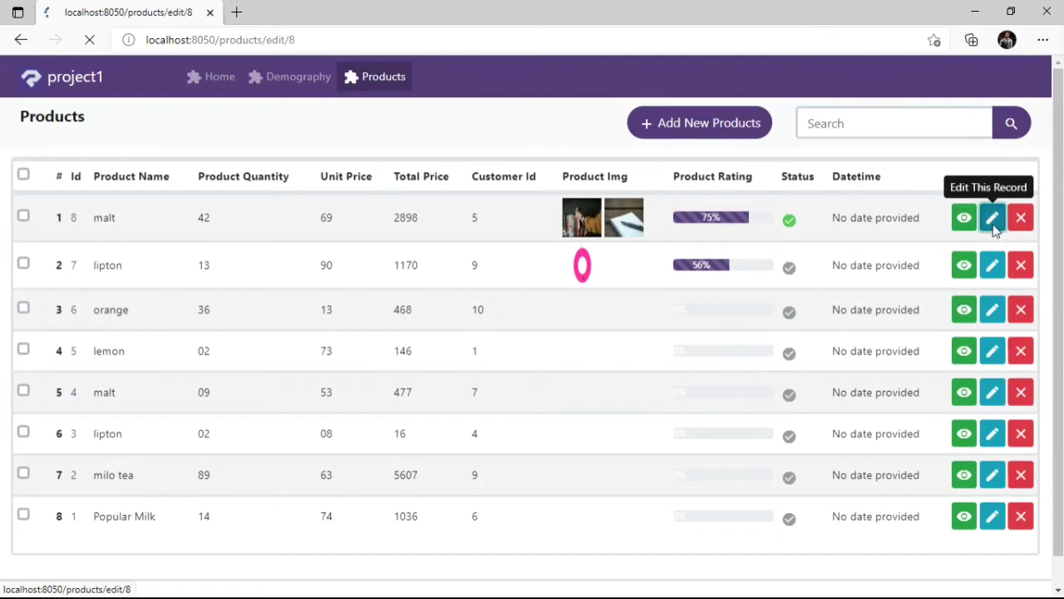
scroll(565, 387, down, 2)
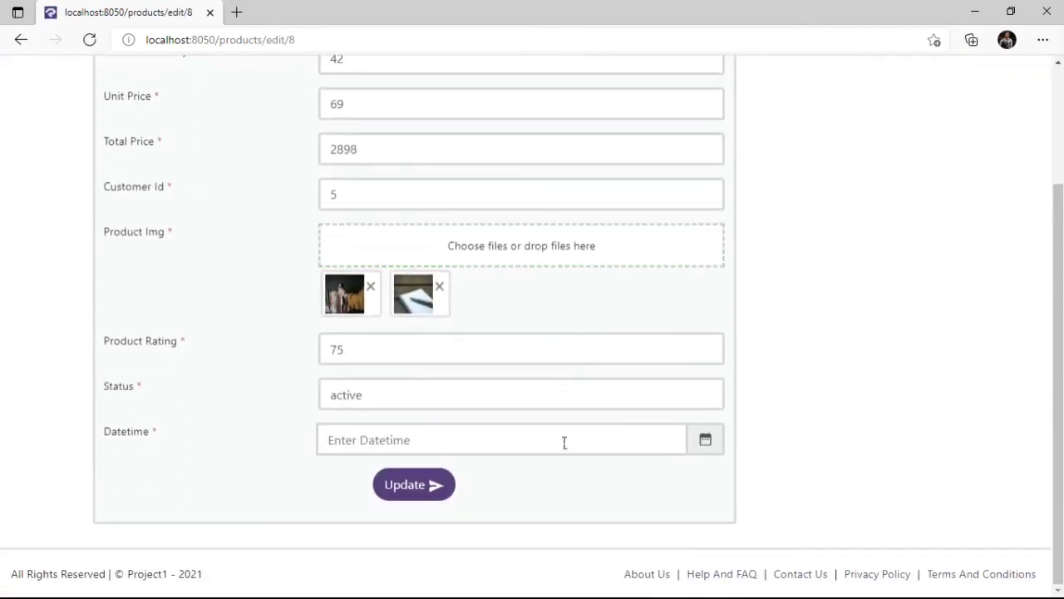
click(665, 449)
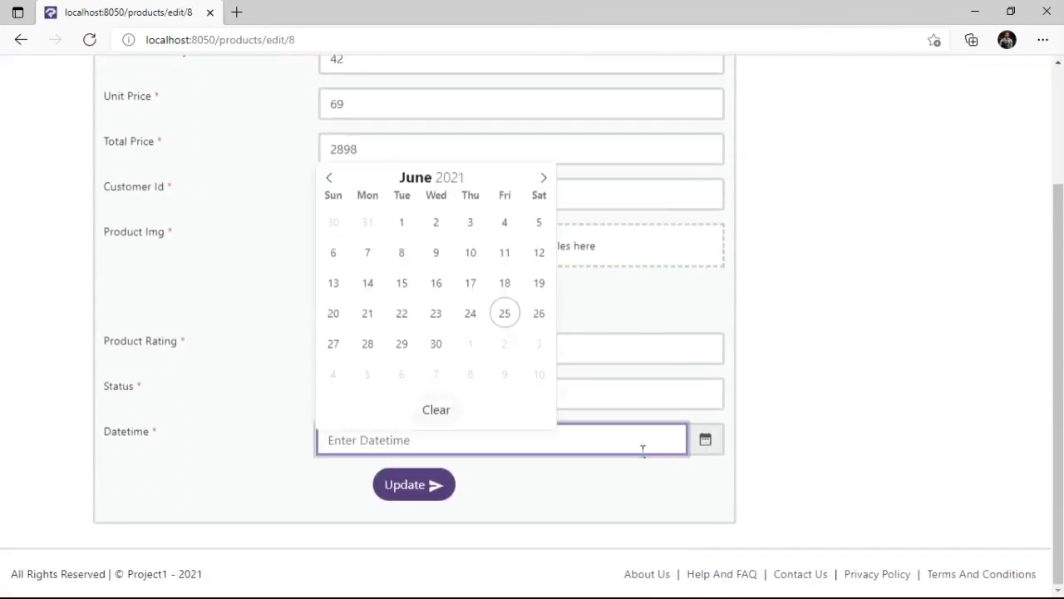
click(504, 314)
click(436, 221)
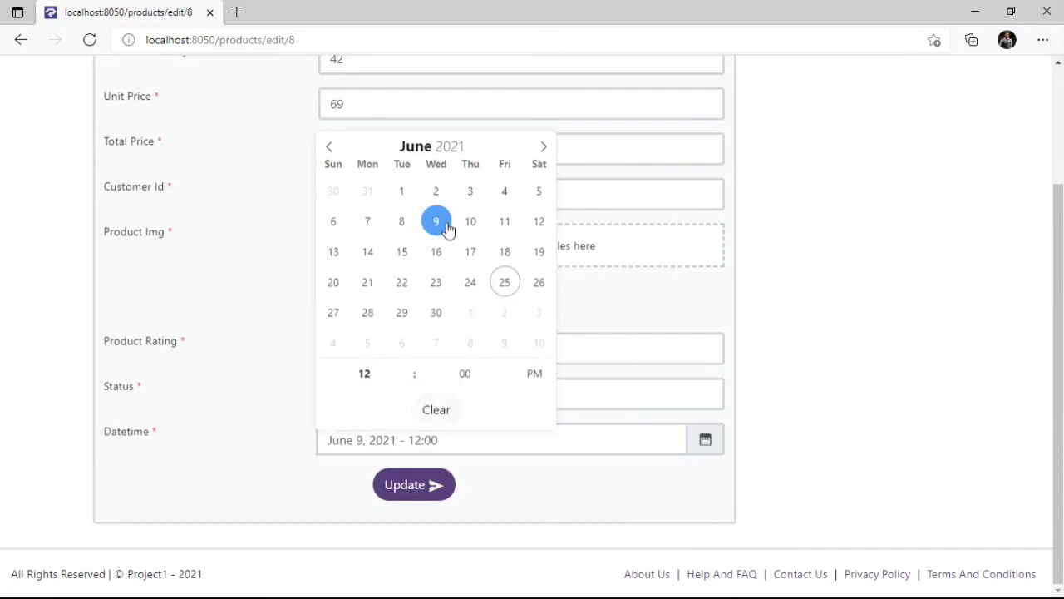
click(458, 441)
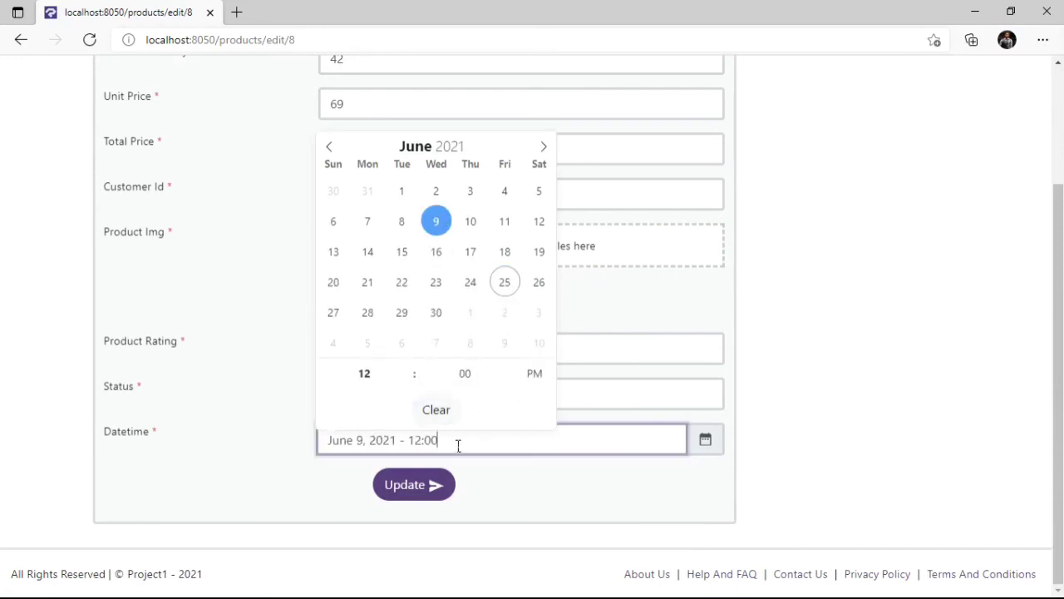
click(409, 494)
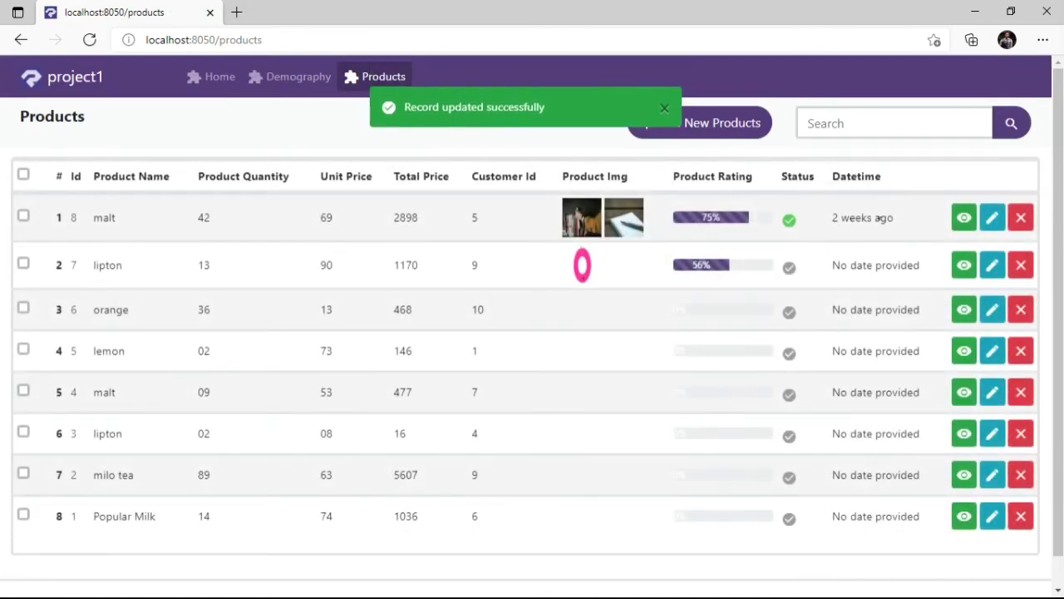
Check how the Datetime column displays the date of the first malt record in the Products list.
drag(832, 219, 919, 226)
click(919, 226)
scroll(903, 304, down, 1)
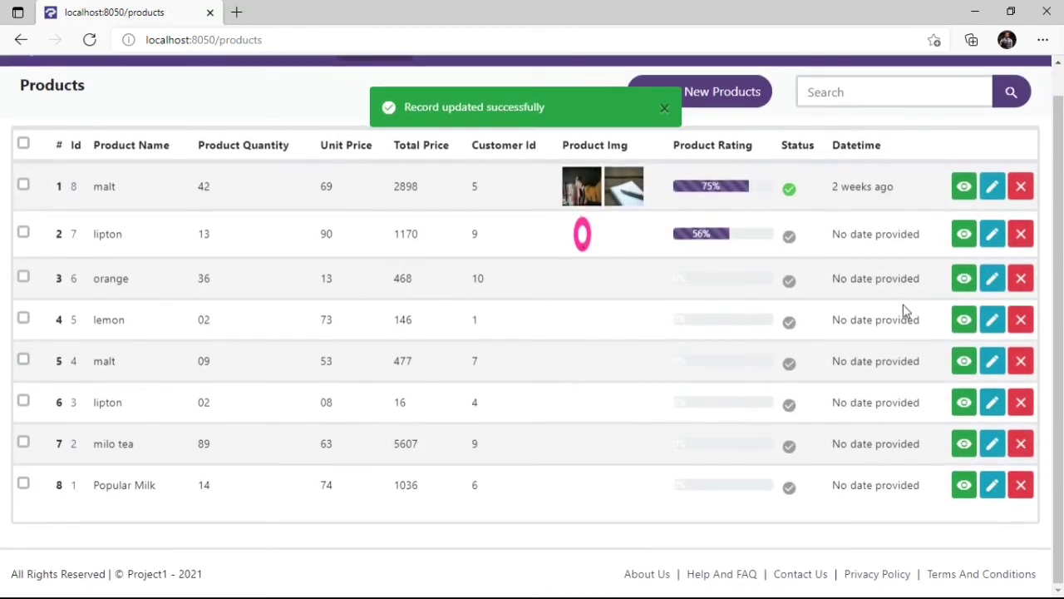
scroll(903, 304, up, 1)
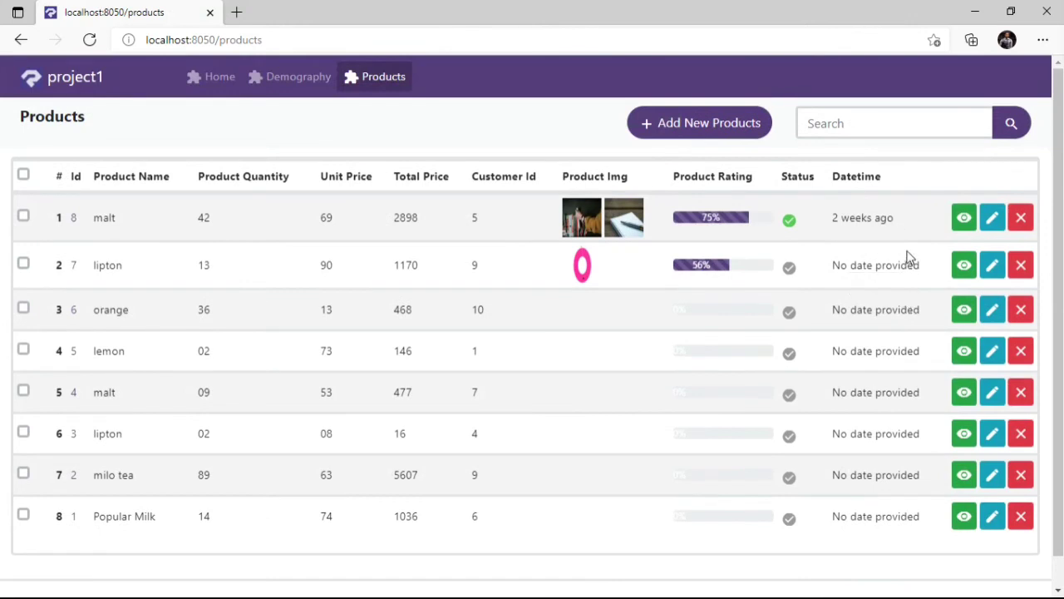
Return to RadSystems Studio and set the datetime field's DisplayType to Custom on the Products List page.
click(978, 11)
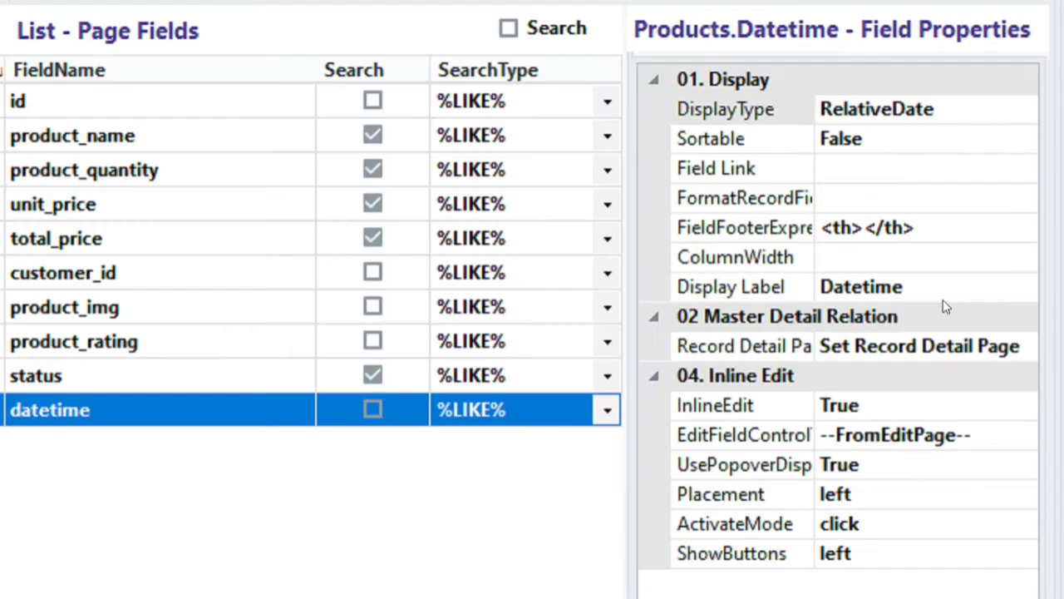
click(998, 110)
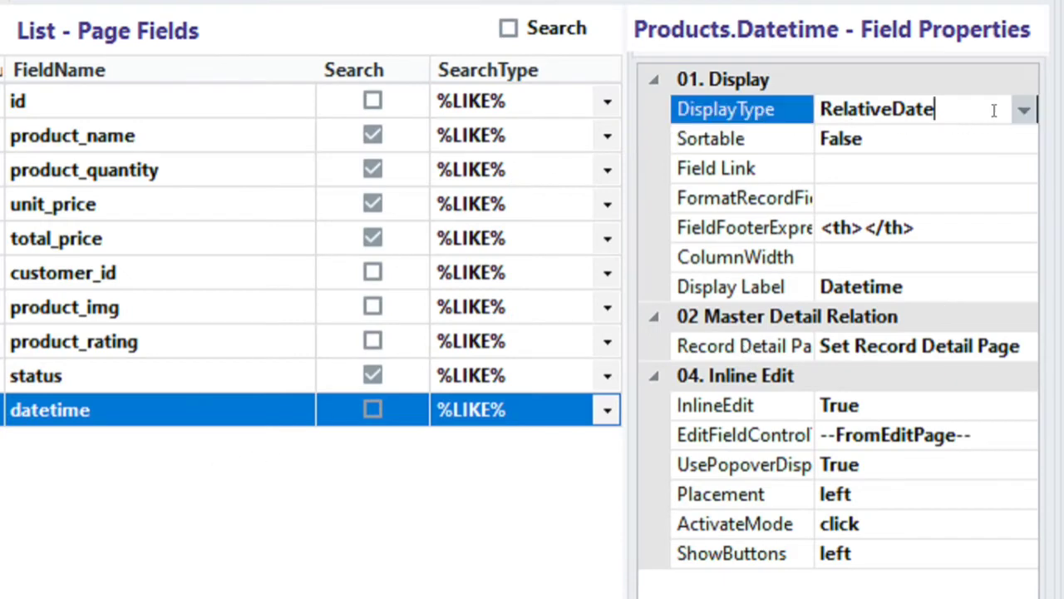
click(1023, 115)
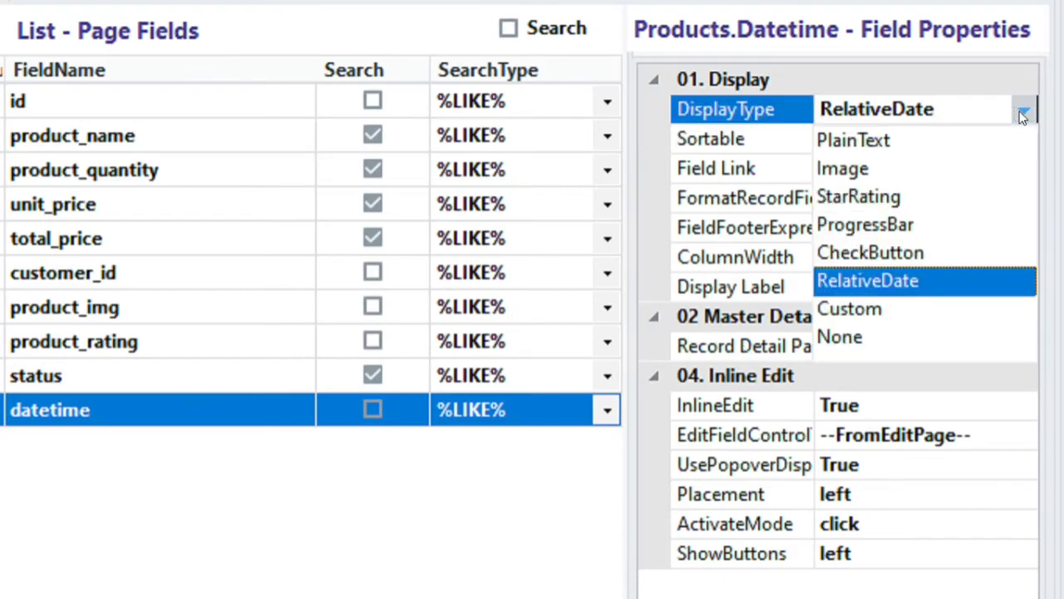
click(864, 309)
Open the datetime field's CustomCode and split it so the opening strong tag, indented PHP echo and closing tag occupy separate lines.
click(1024, 169)
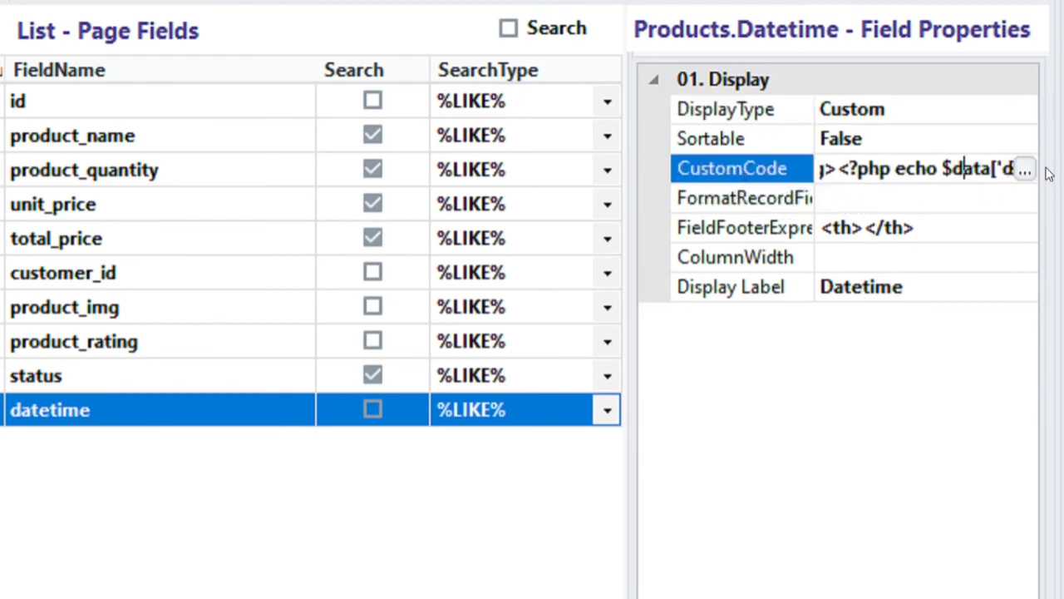
click(1025, 169)
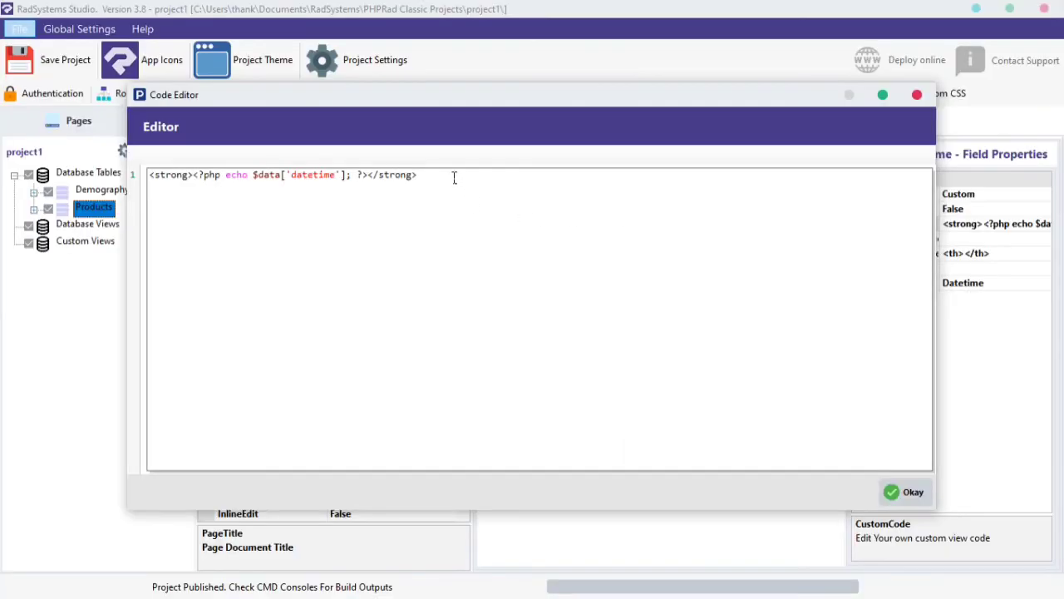
drag(454, 177, 158, 192)
click(156, 195)
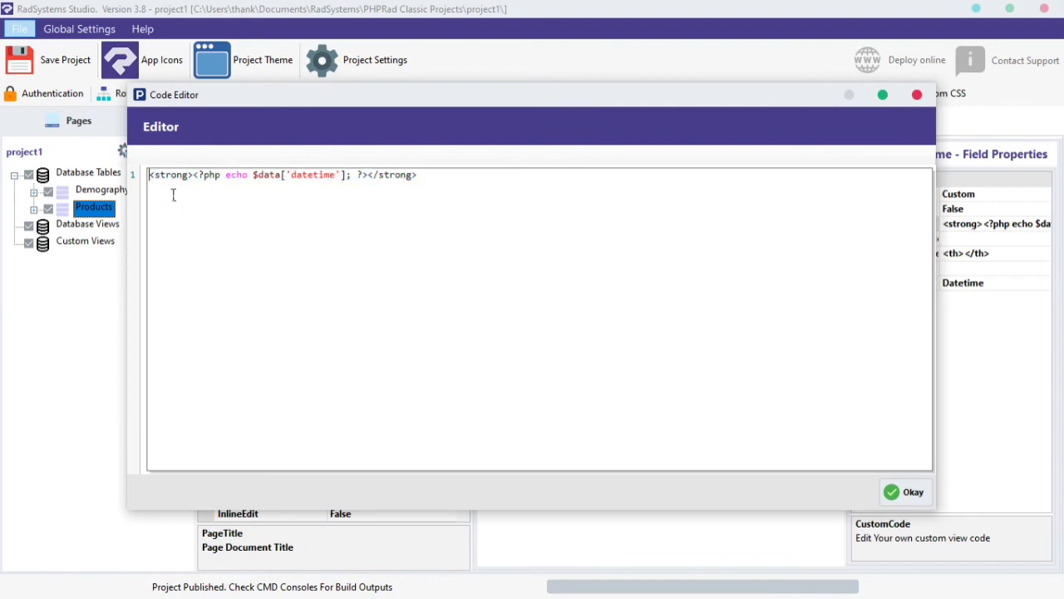
click(196, 176)
key(Return)
key(Tab)
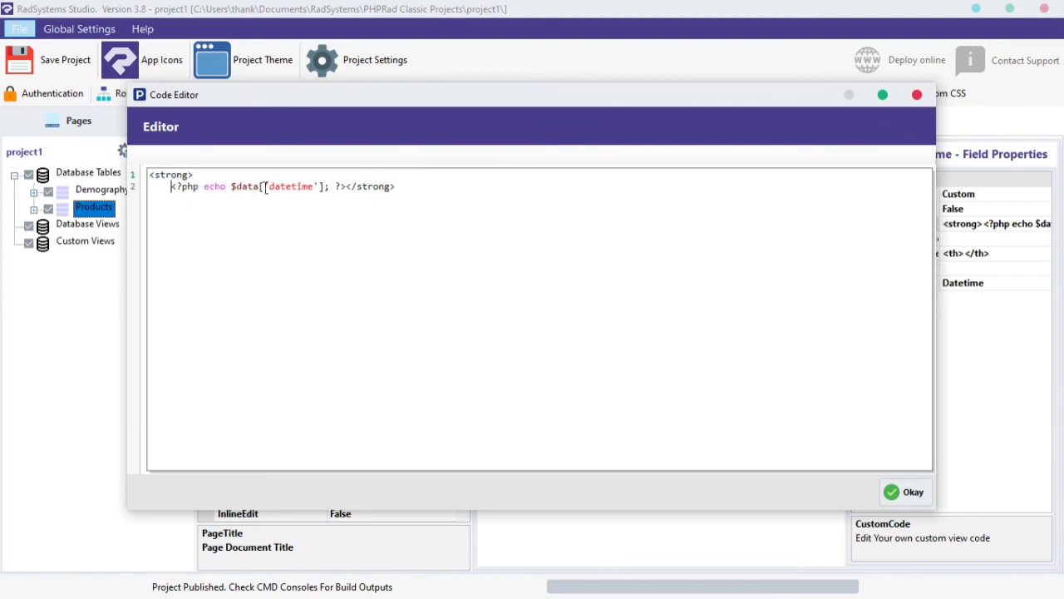
key(Return)
key(BackSpace)
key(BackSpace)
key(BackSpace)
key(BackSpace)
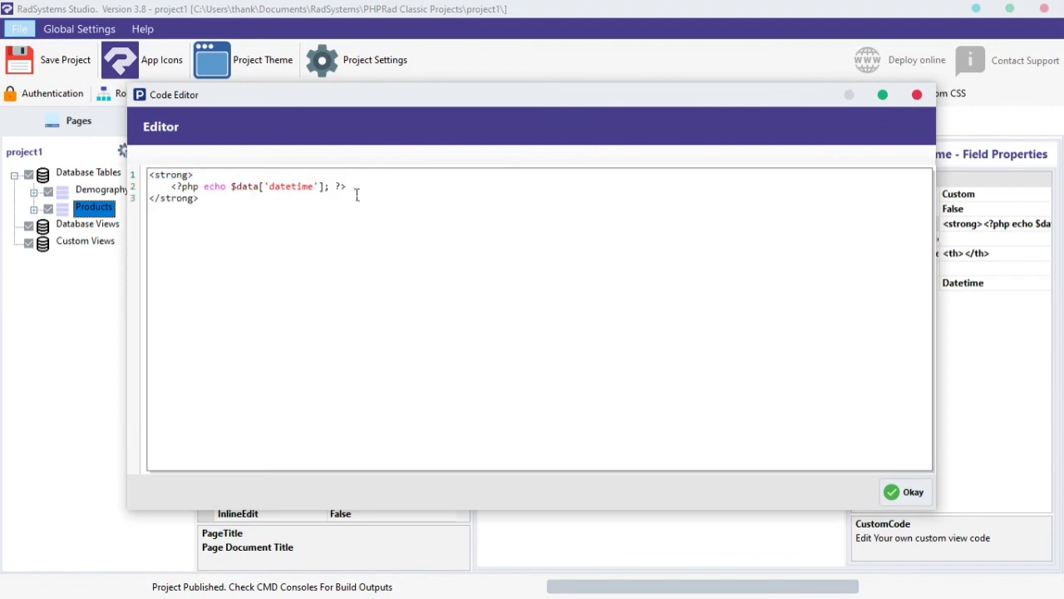
Insert the text "Hello world" before the PHP echo in the datetime field's custom code and accept the code.
click(177, 190)
text(Hello world)
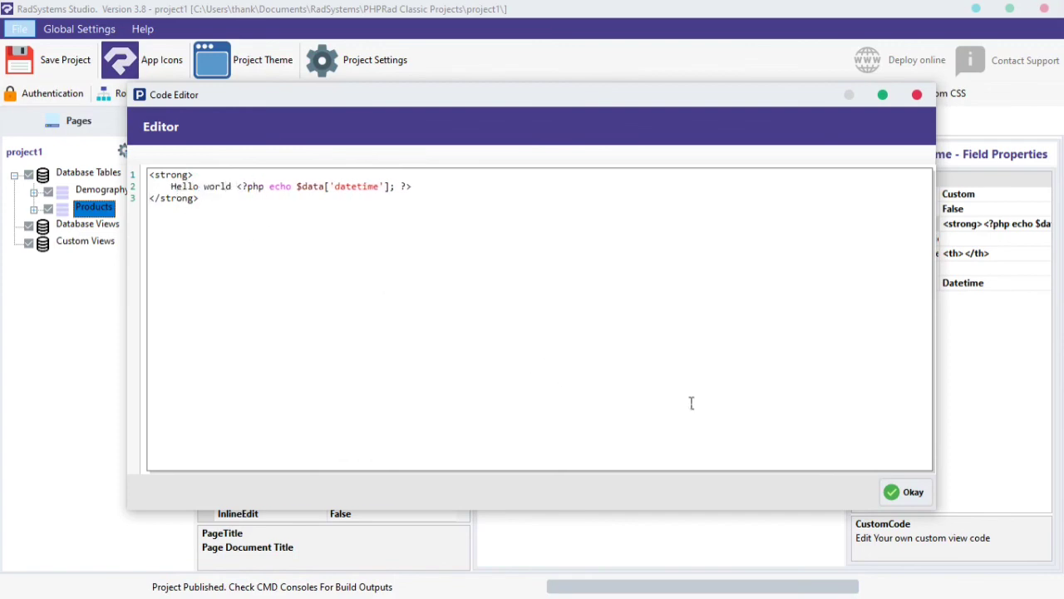
click(898, 492)
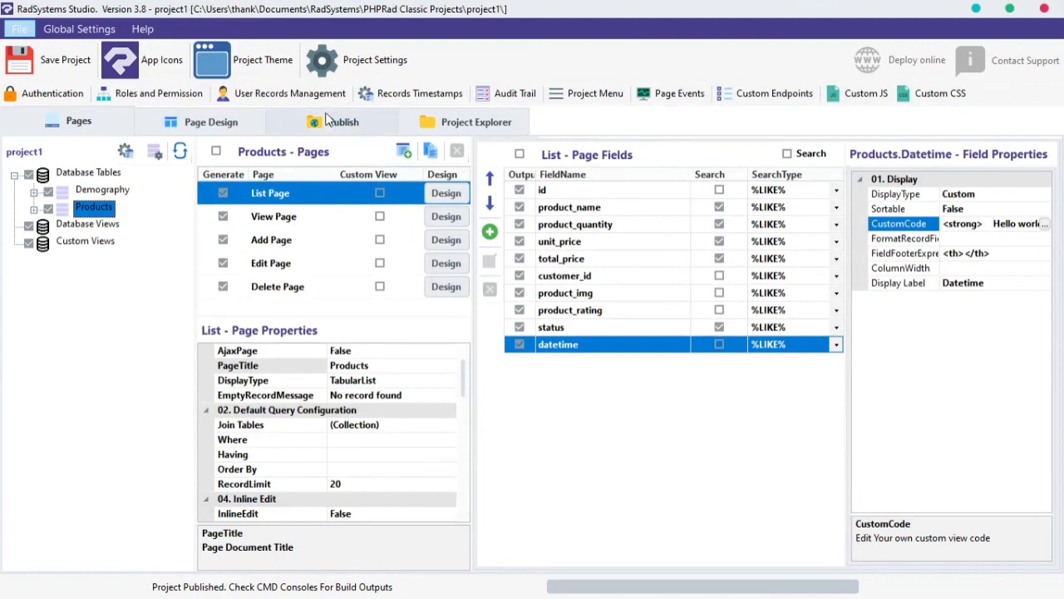
Publish the project and check the custom Datetime display of the first malt record on the Products page.
click(329, 118)
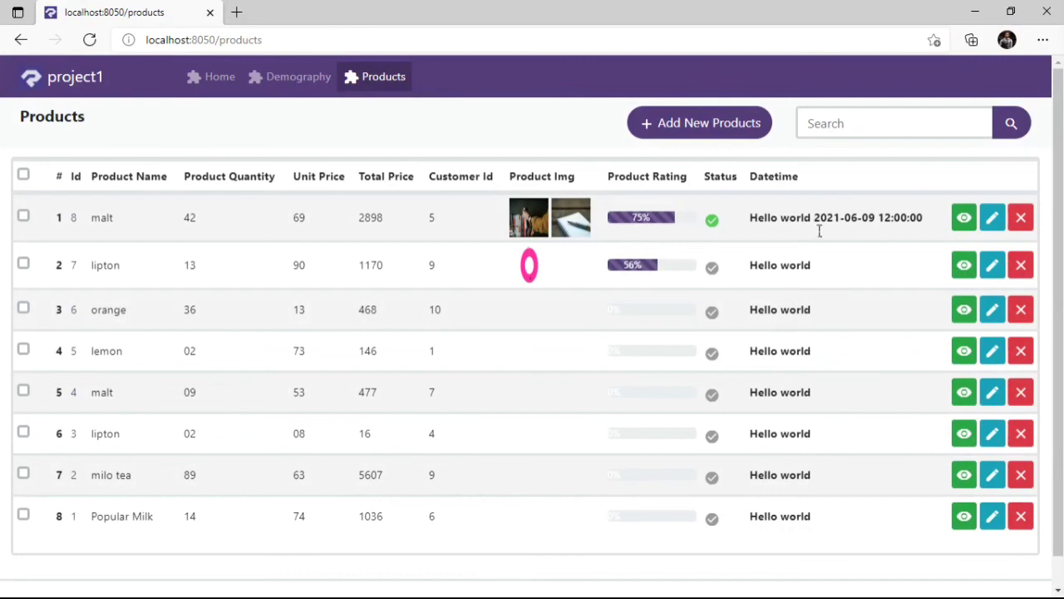
drag(815, 222, 931, 218)
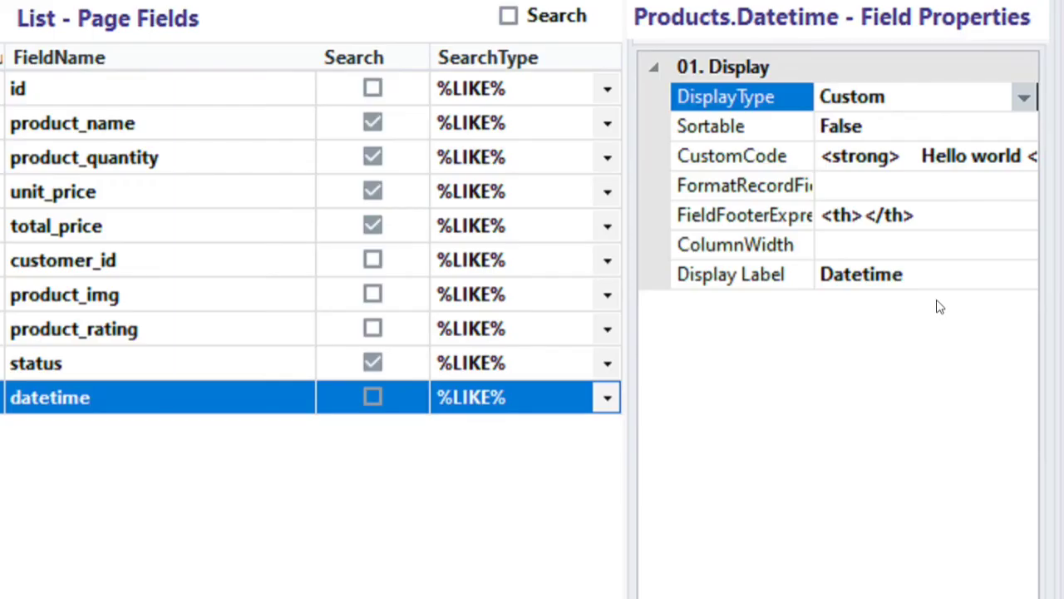
Set the datetime field's DisplayType to None, check the reloaded Products page in the browser and return to RadSystems Studio.
click(1026, 96)
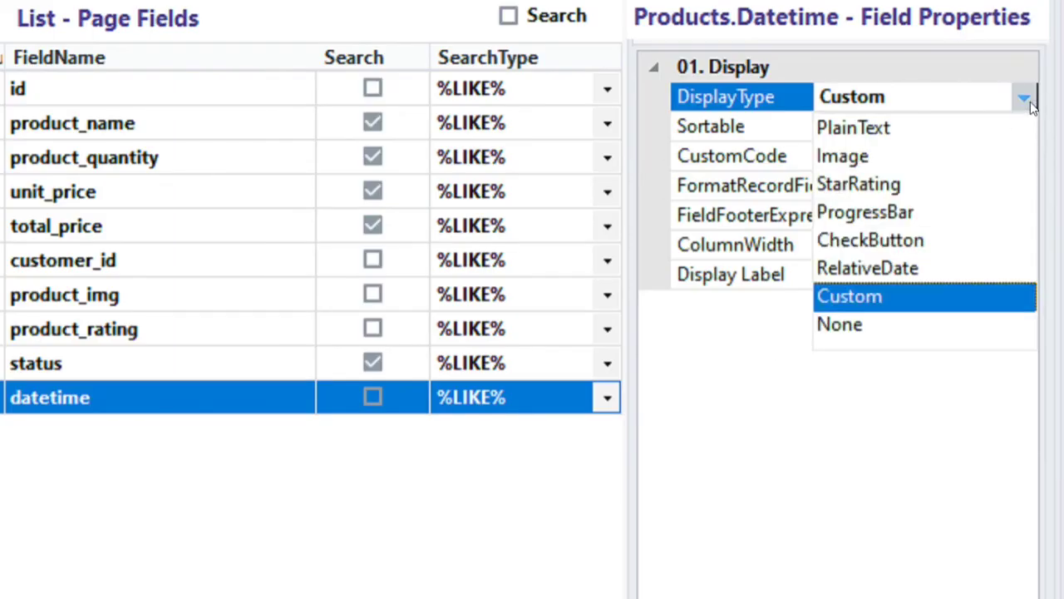
click(849, 335)
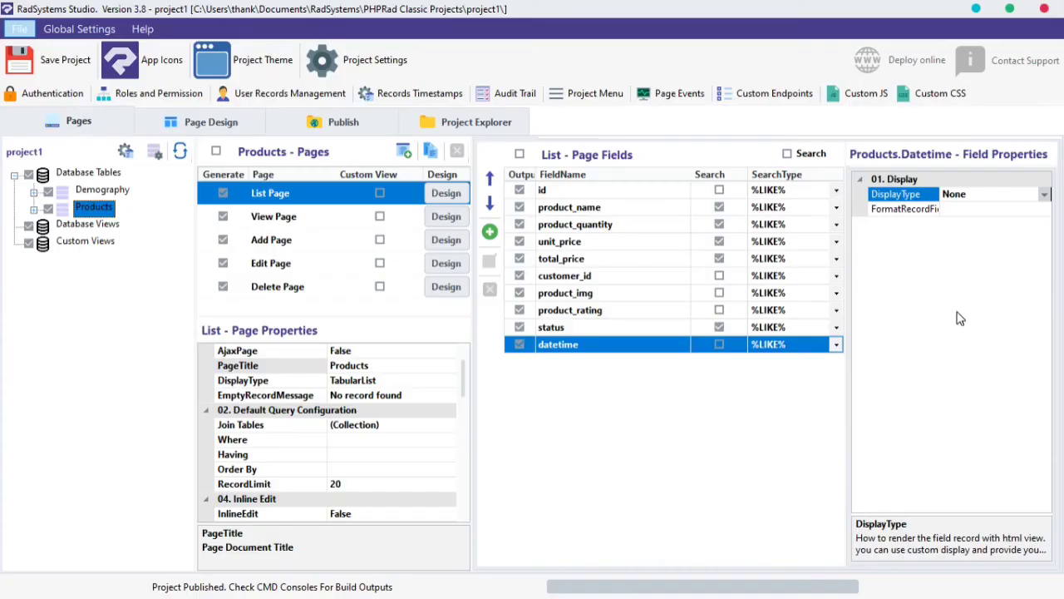
click(90, 40)
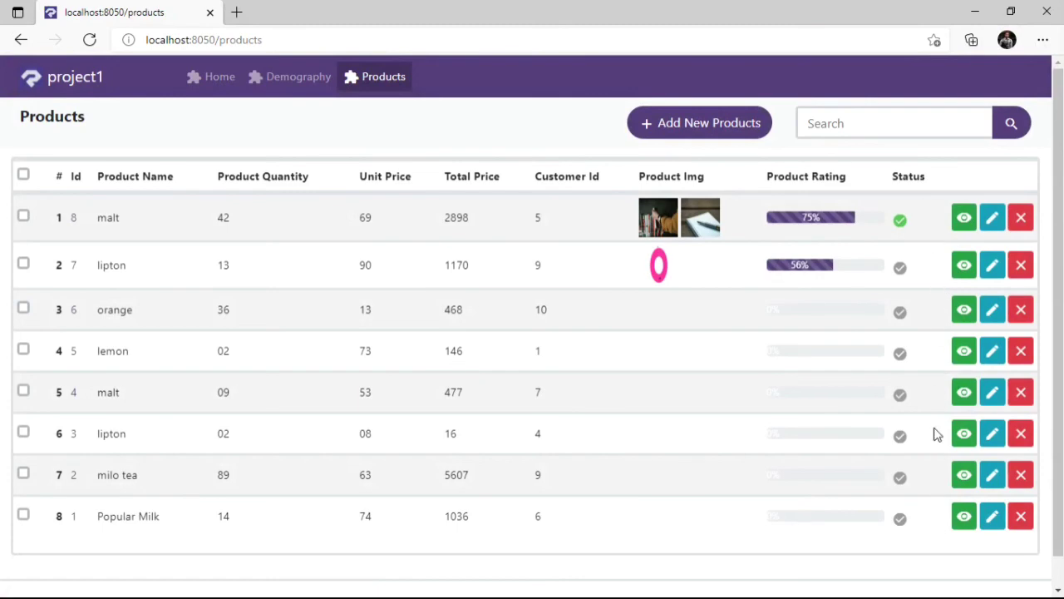
click(977, 10)
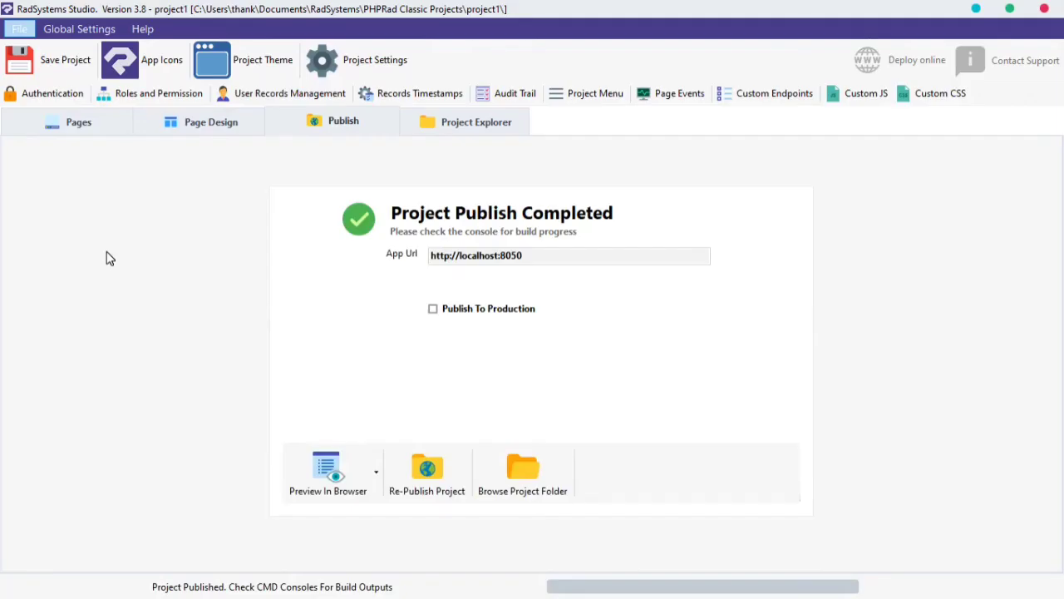